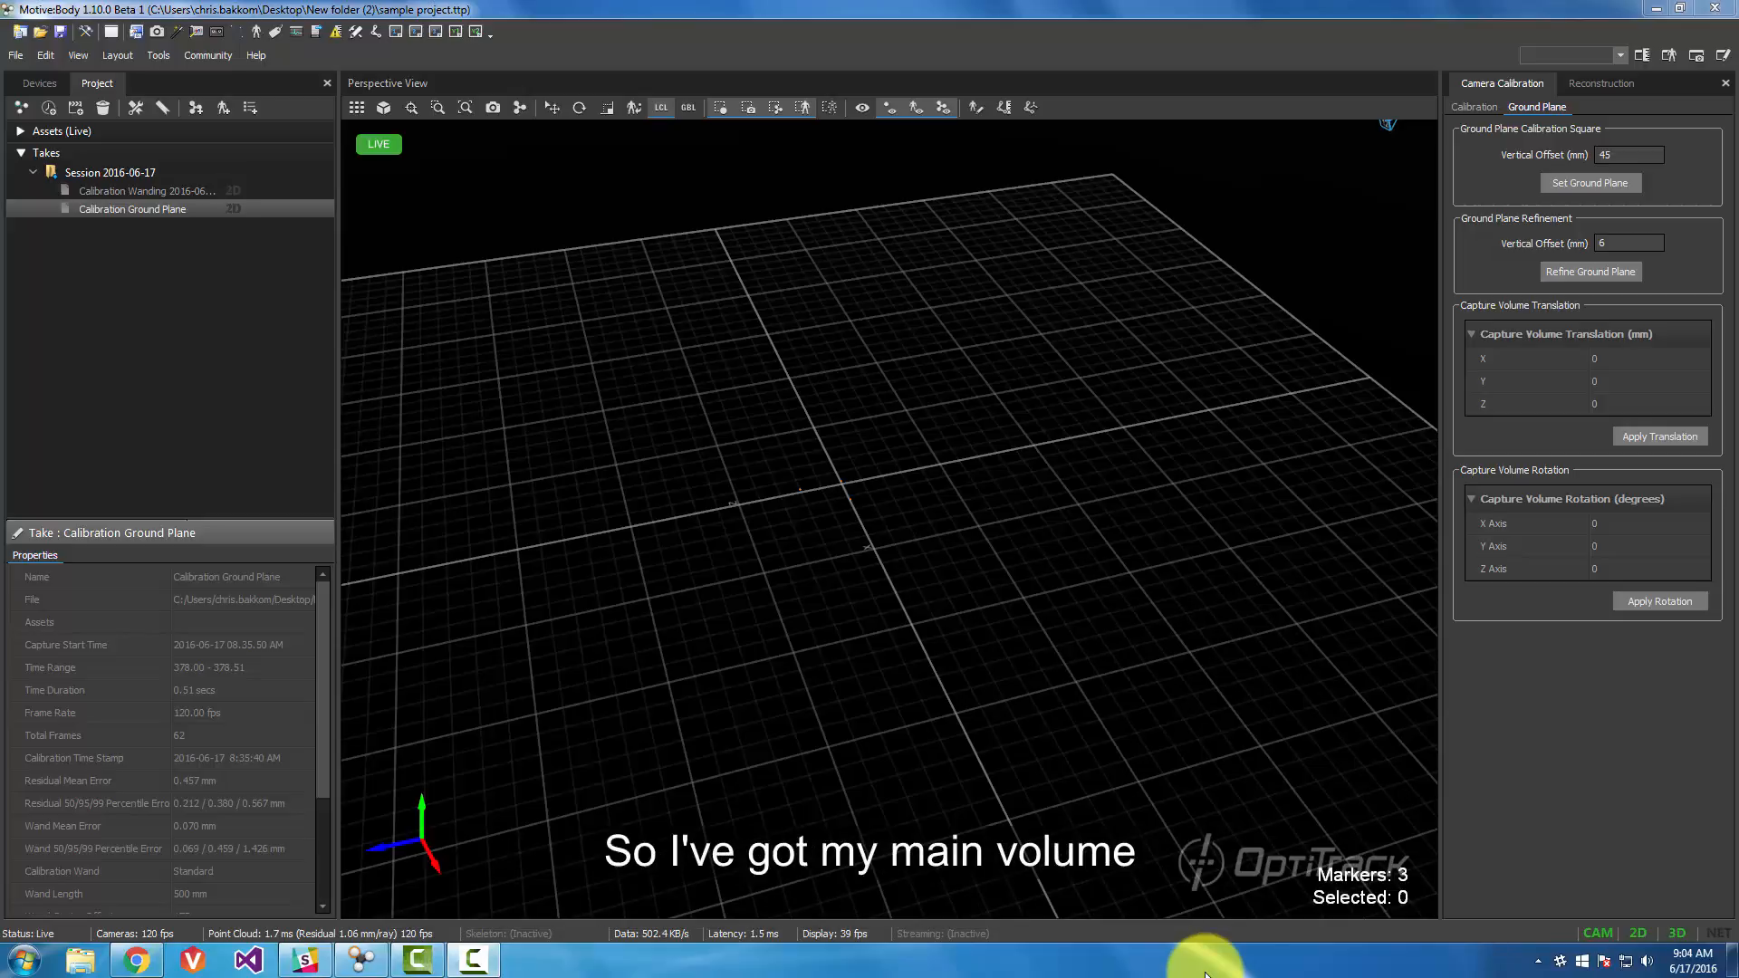
# - Examine the calibrated capture volume in the perspective view, from the surrounding cameras down to the markers near the origin
pyautogui.scroll(-10, 898, 459)
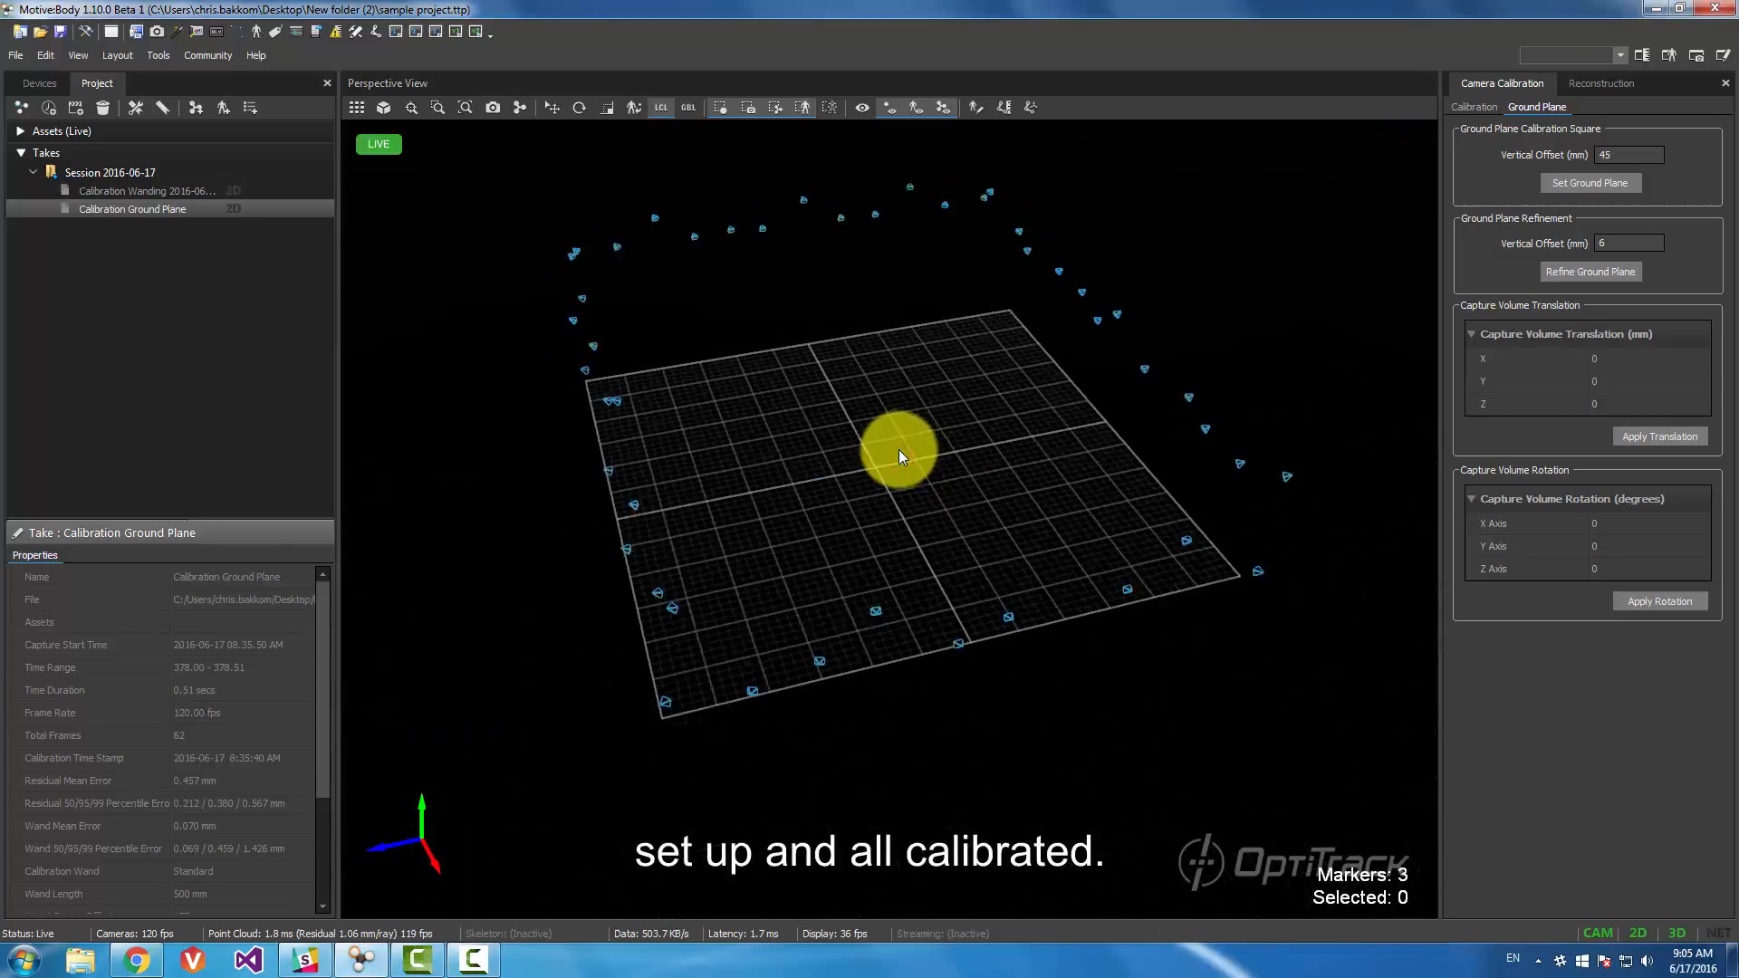
pyautogui.scroll(8, 905, 453)
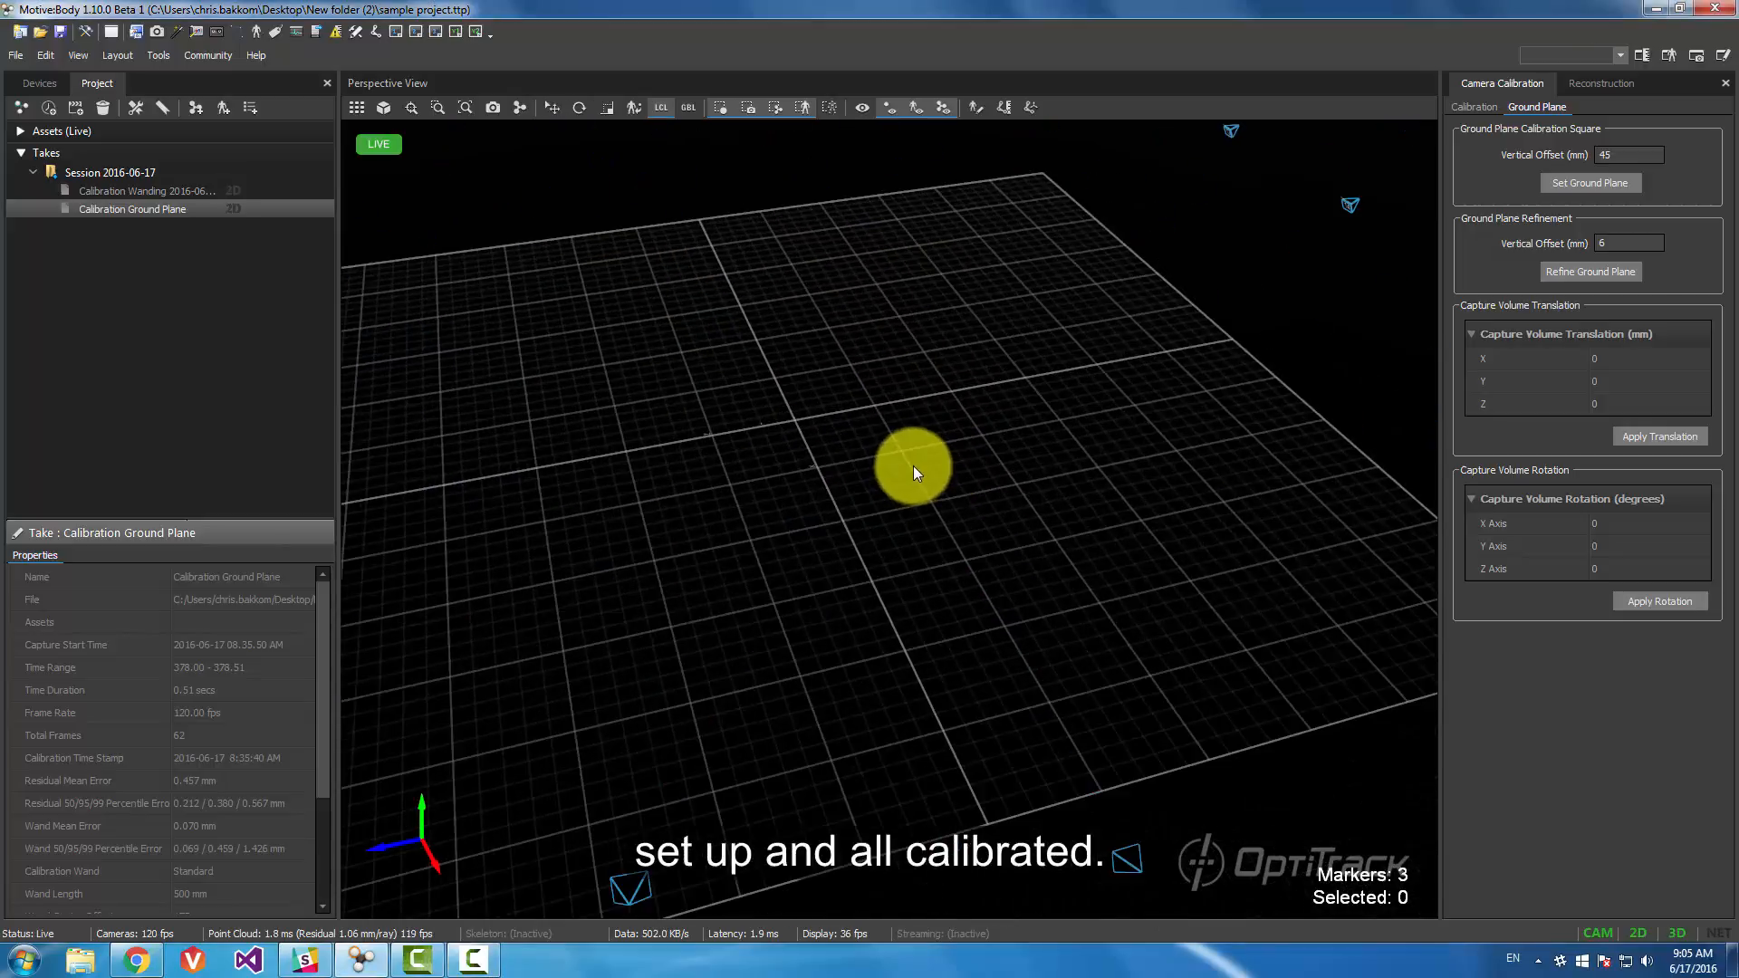
pyautogui.scroll(-3, 913, 466)
pyautogui.scroll(5, 905, 455)
pyautogui.moveTo(1009, 450); pyautogui.dragTo(973, 440, button='right')
pyautogui.scroll(-5, 966, 411)
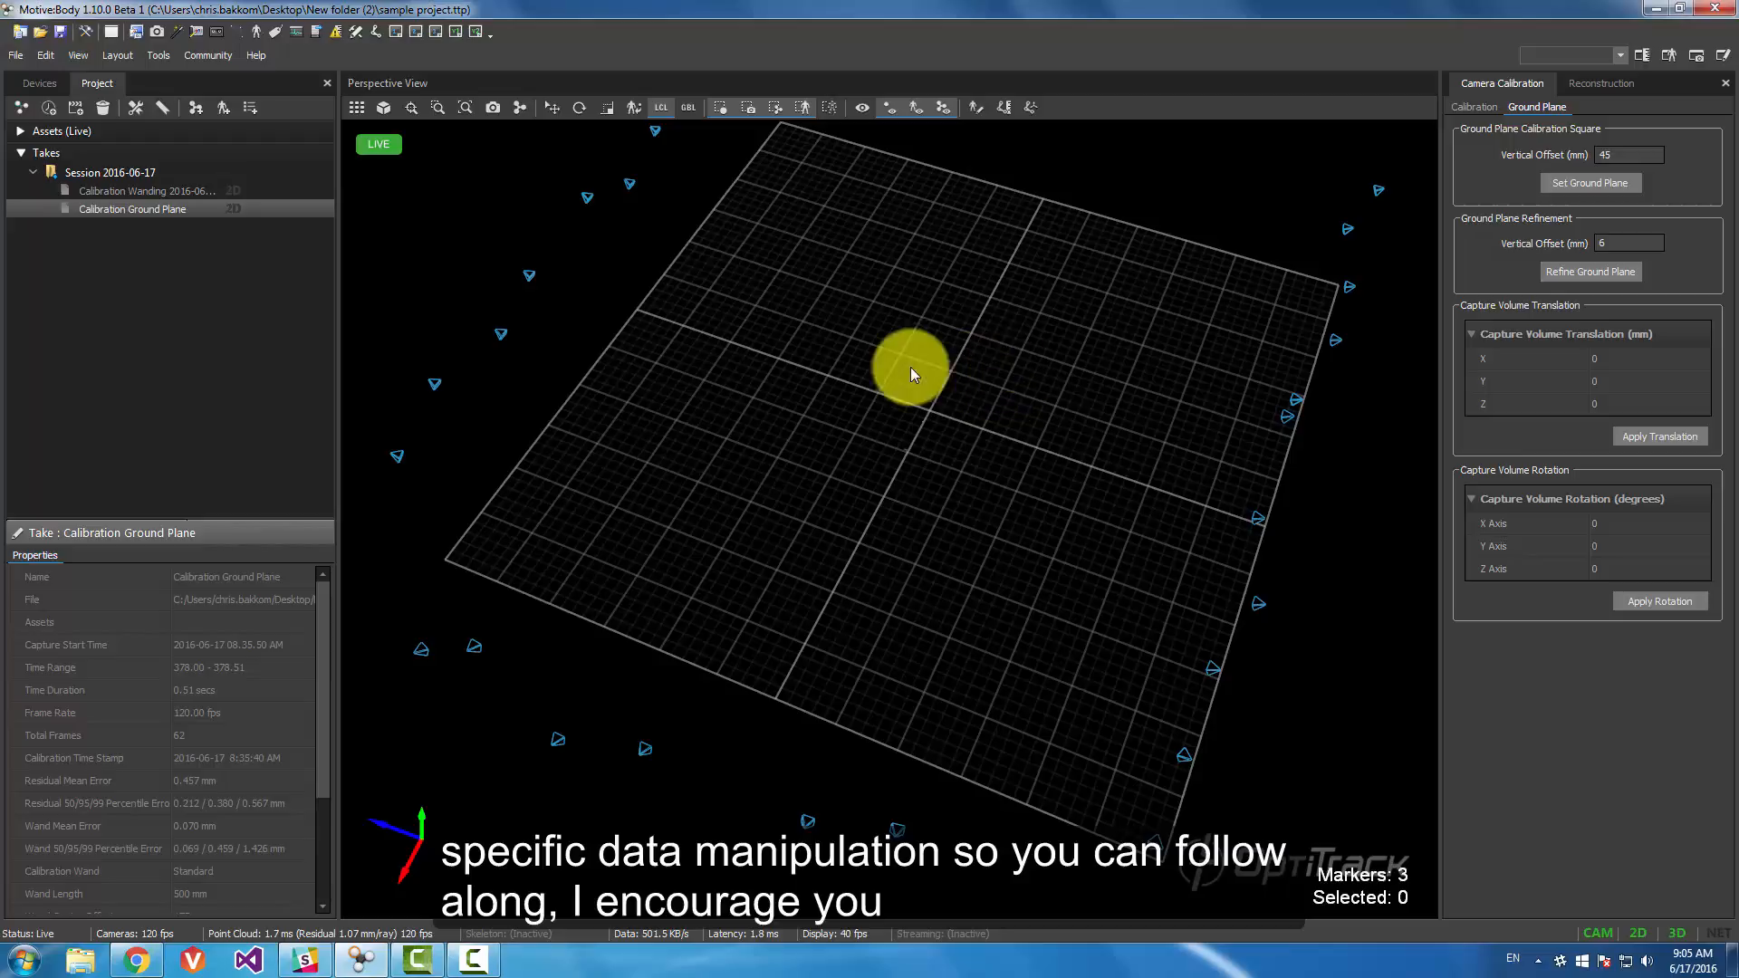
pyautogui.scroll(8, 944, 451)
pyautogui.moveTo(861, 329); pyautogui.dragTo(1040, 560, button='middle')
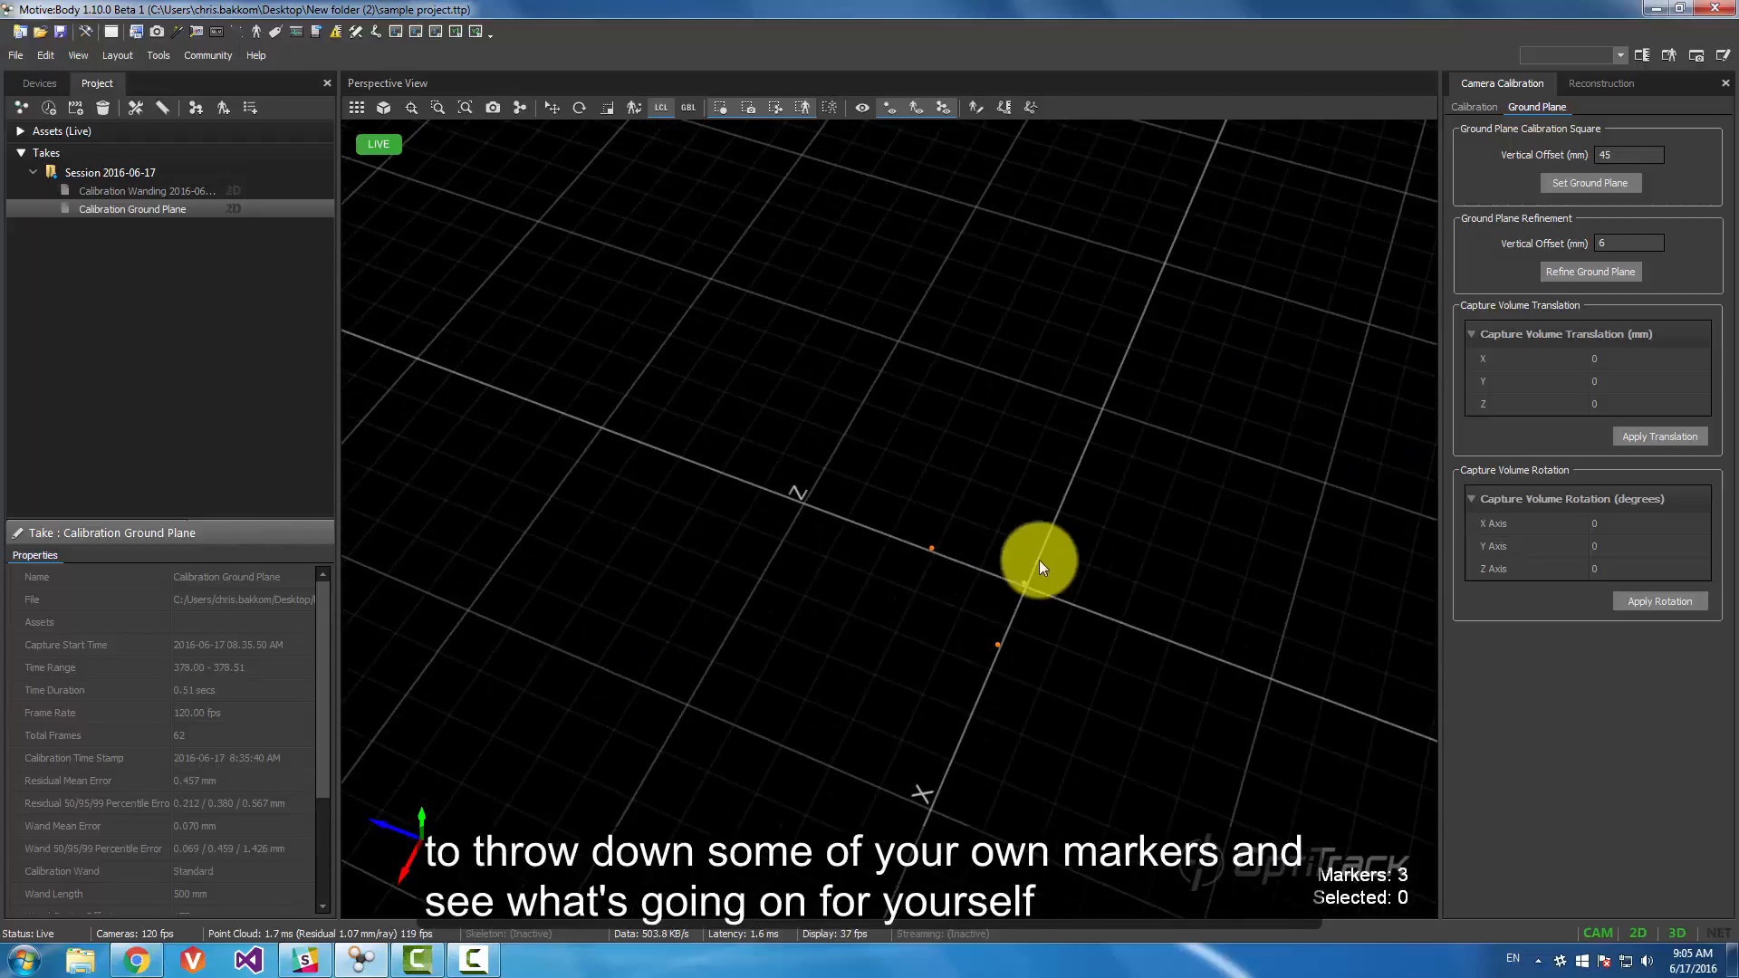
pyautogui.moveTo(1051, 538); pyautogui.dragTo(724, 395, button='right')
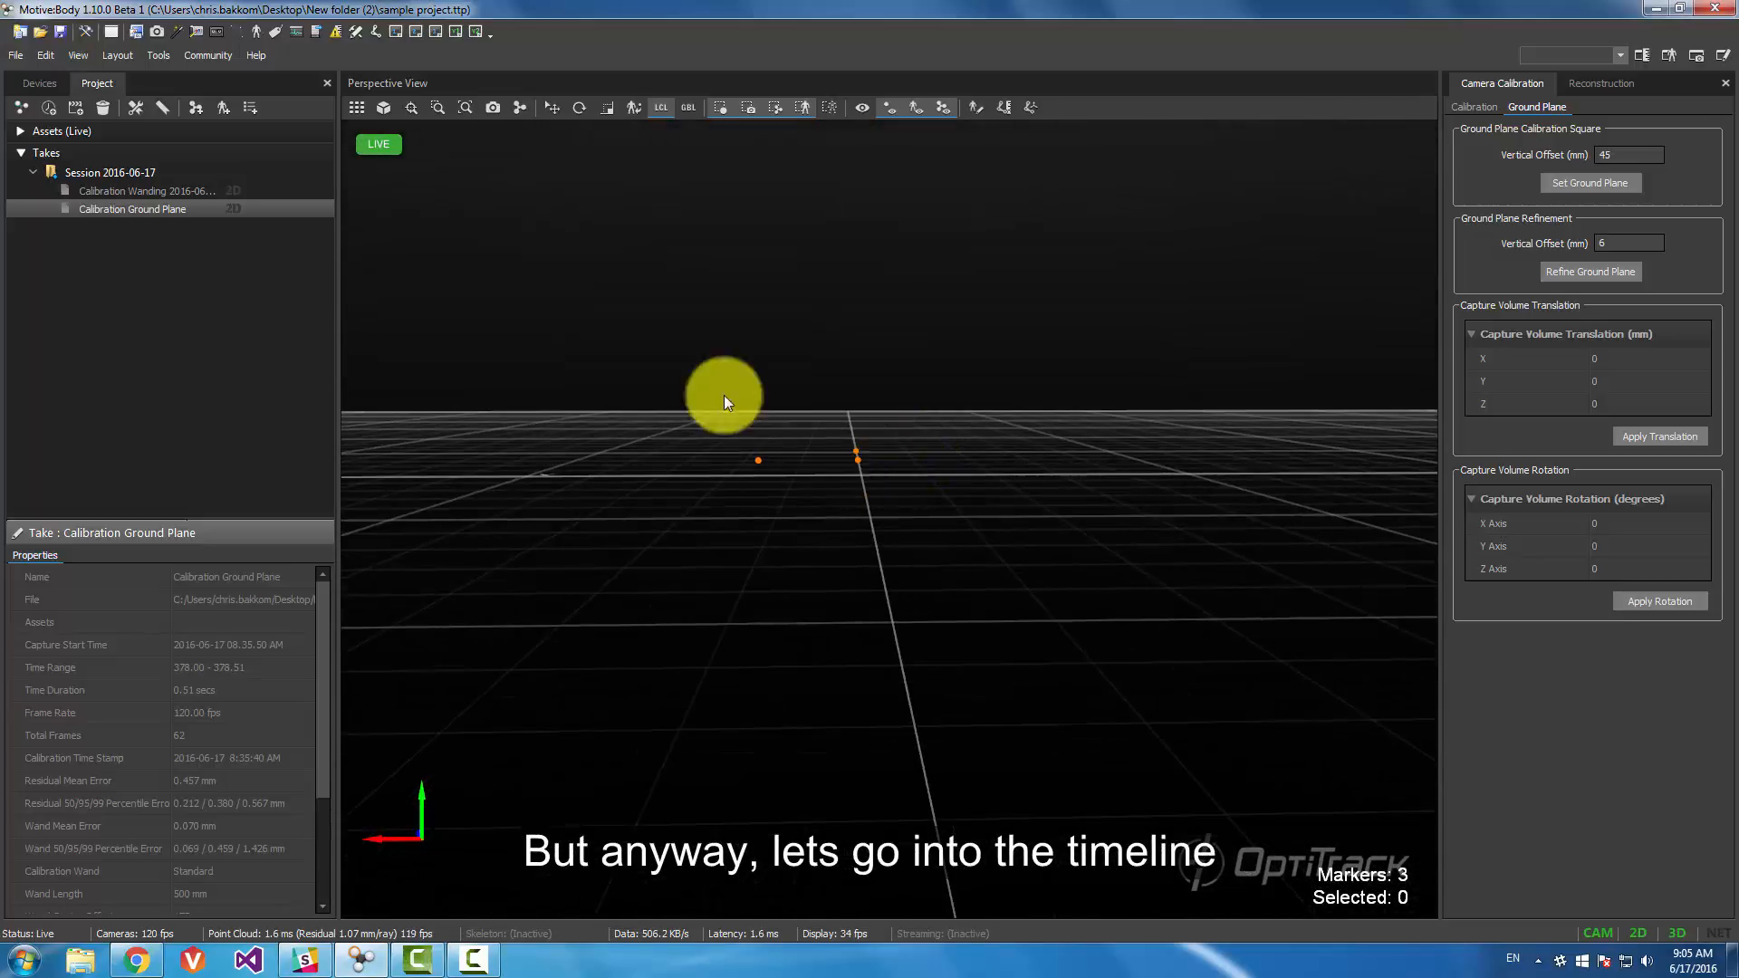
# - Display the Timeline pane below the perspective view
pyautogui.click(215, 31)
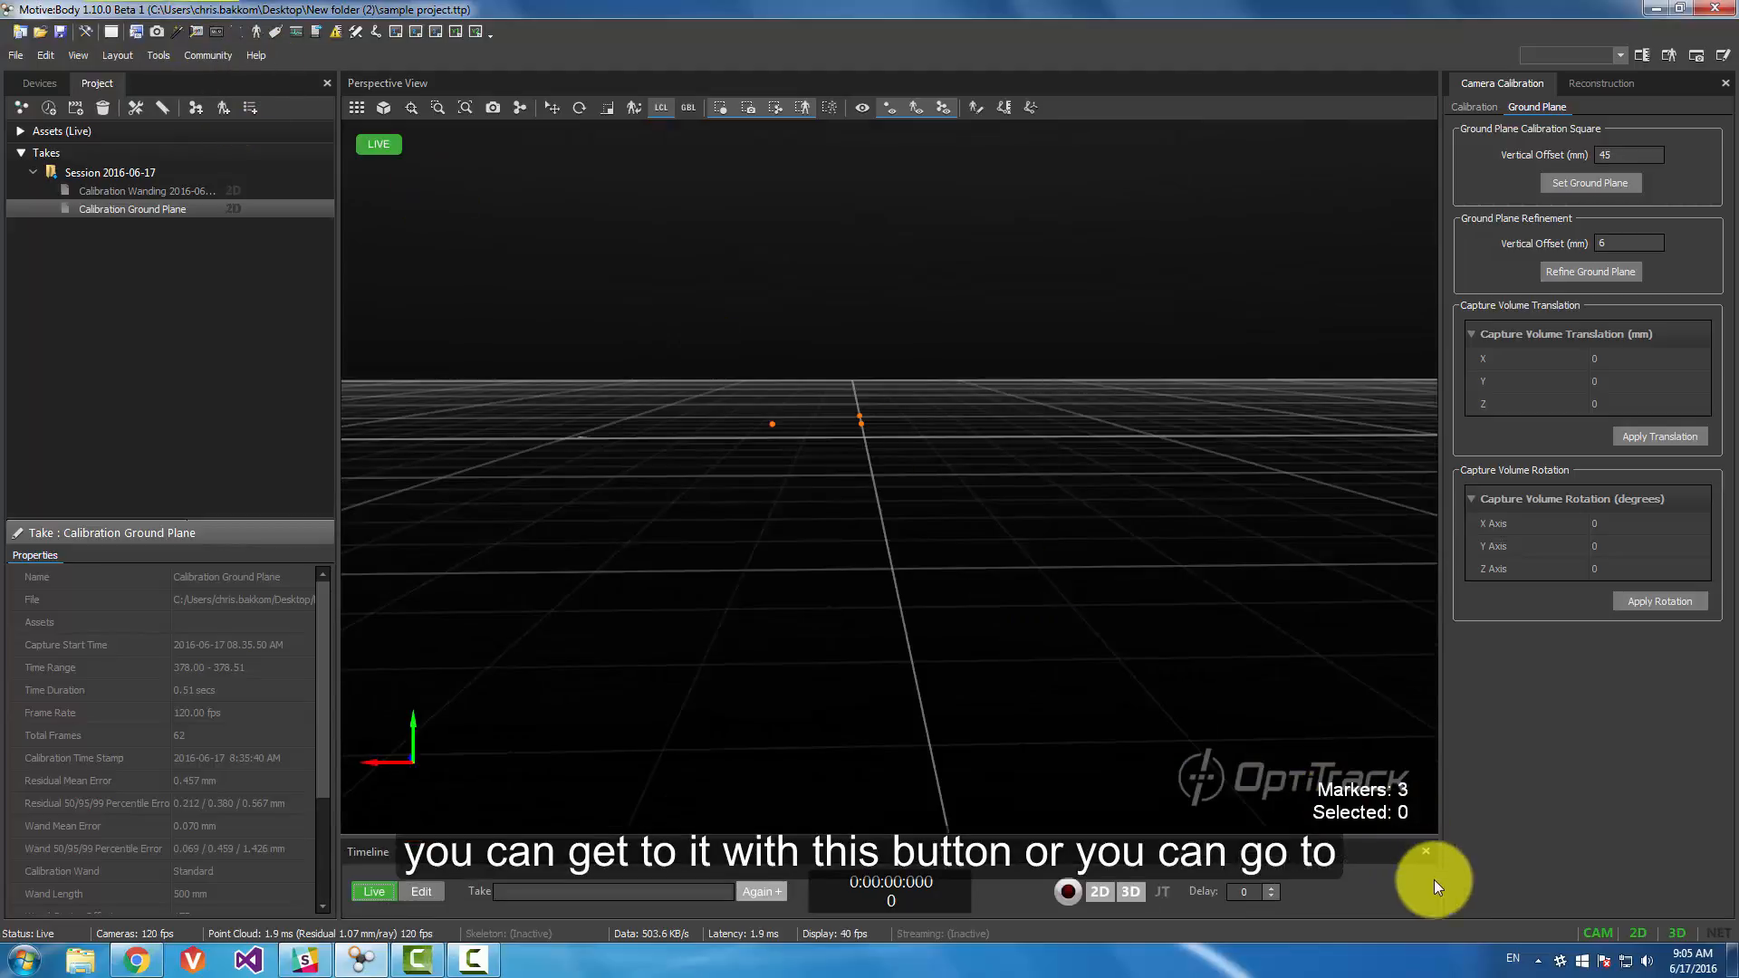
pyautogui.click(1427, 852)
pyautogui.click(77, 55)
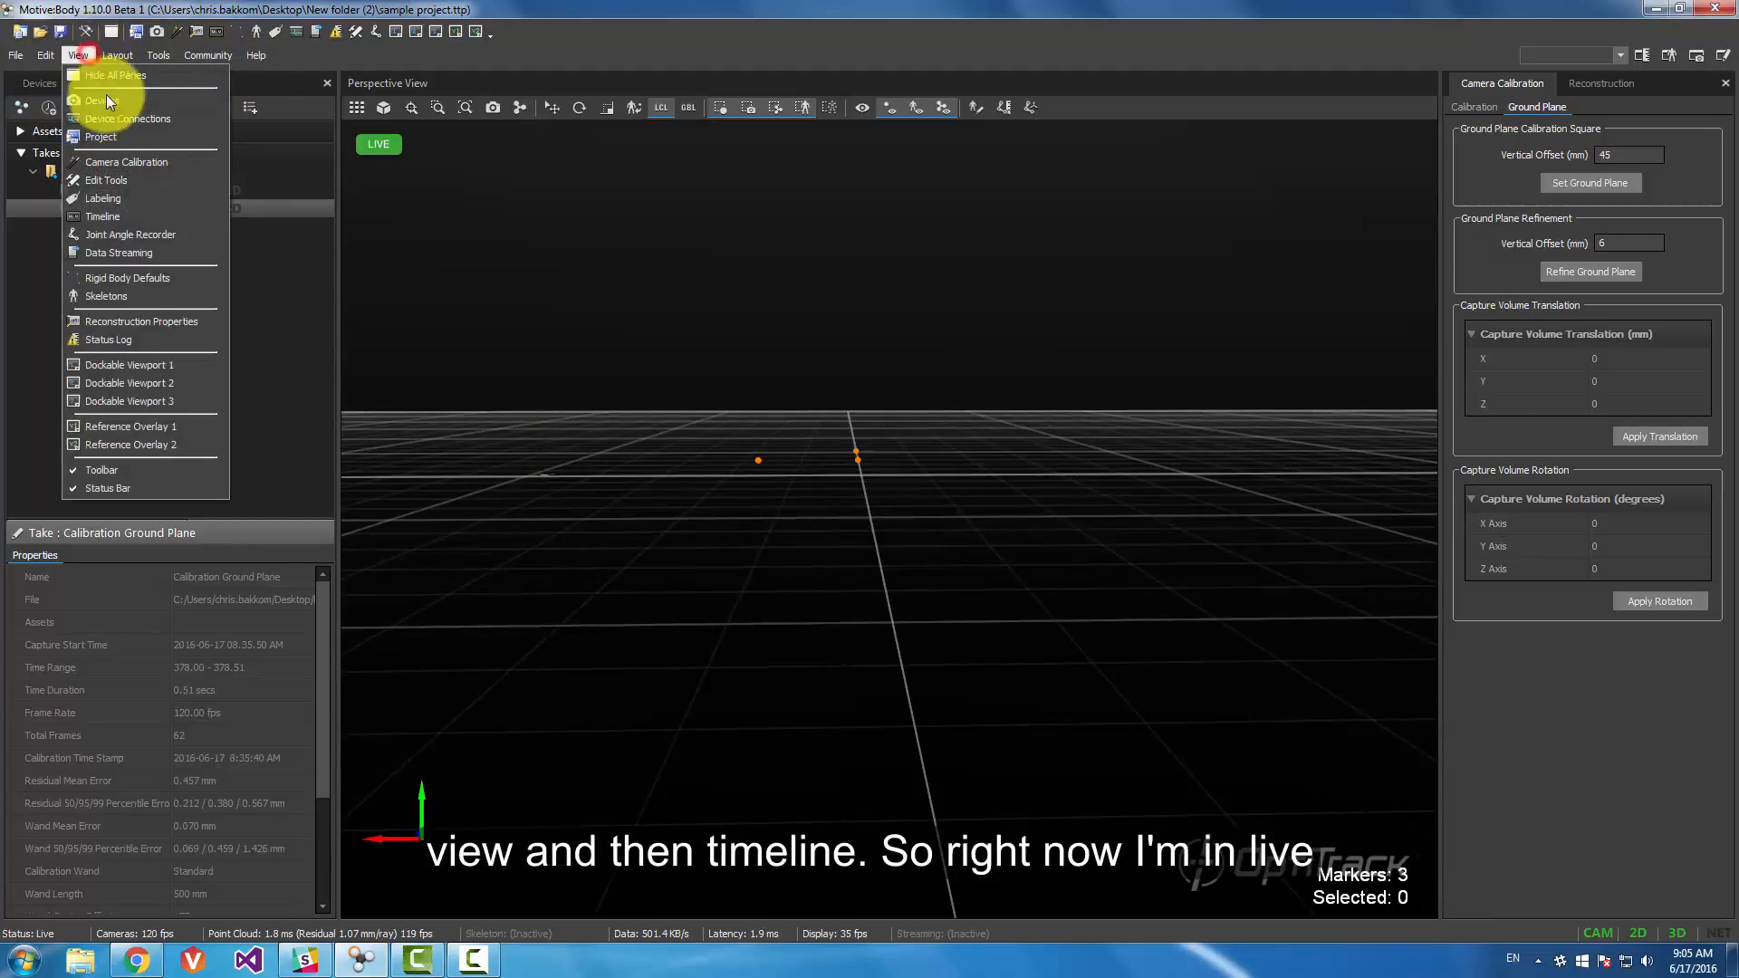
pyautogui.click(139, 216)
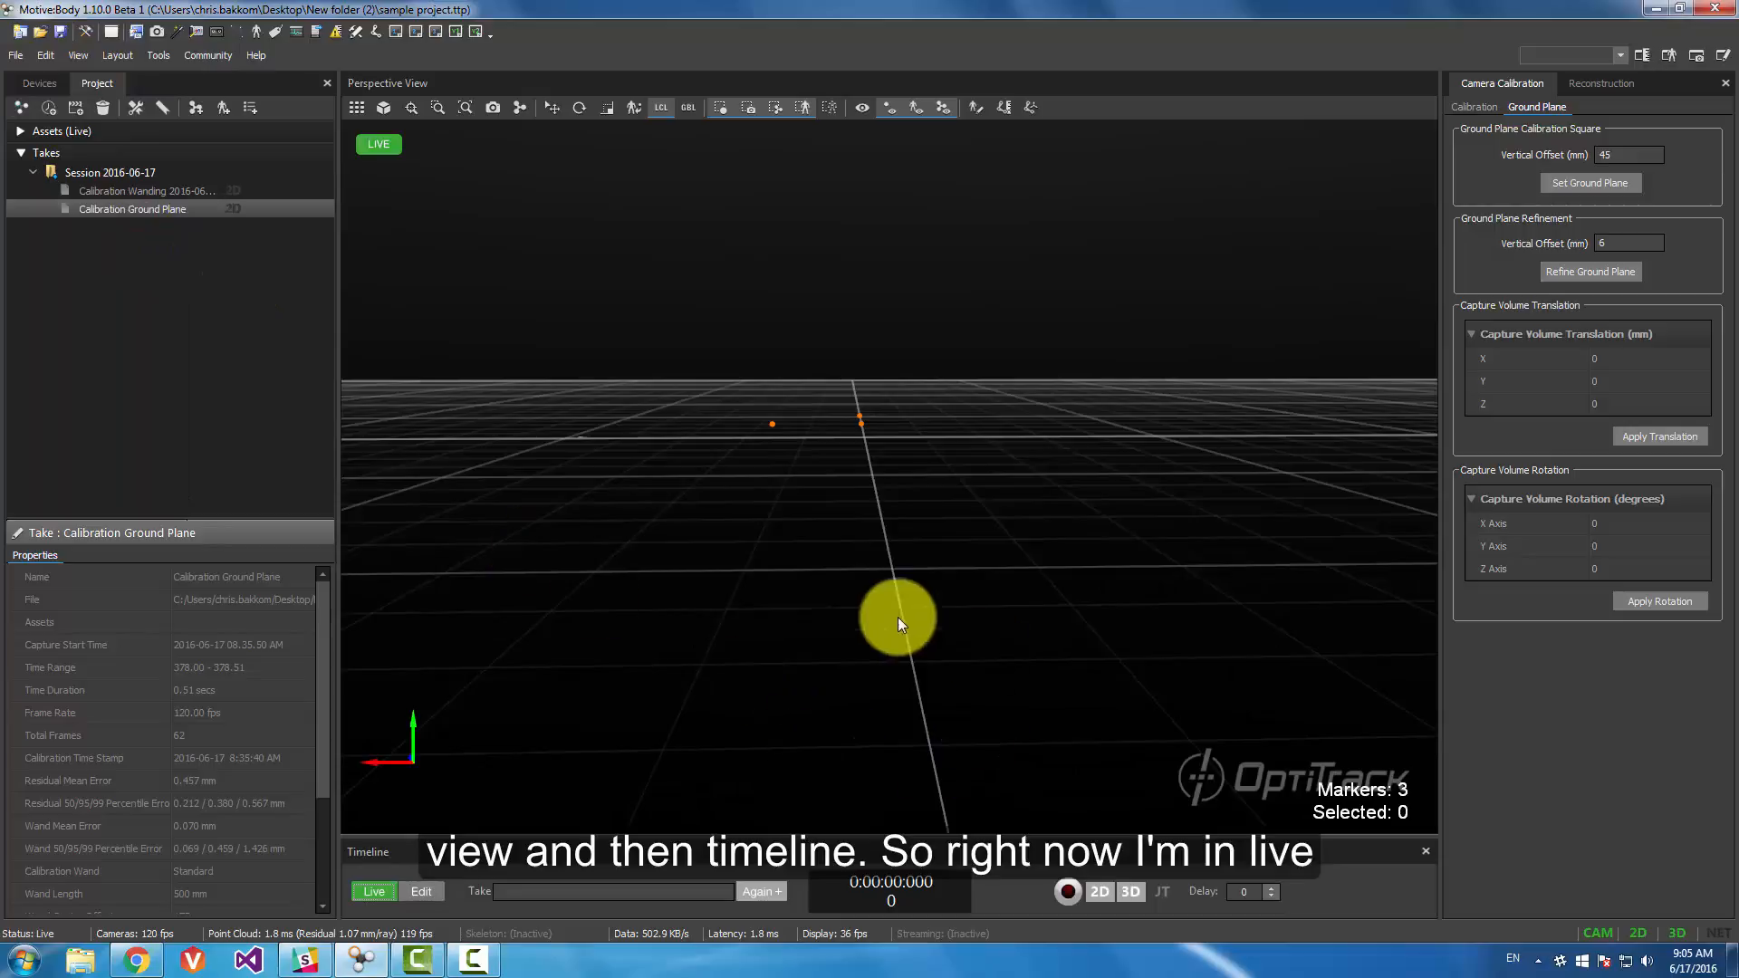
# - Turn off 3D data recording so only 2D is captured, and name the take 2D
pyautogui.moveTo(830, 506)
pyautogui.mouseDown(button='right')
pyautogui.moveTo(870, 508)
pyautogui.moveTo(850, 521)
pyautogui.mouseUp(button='right')
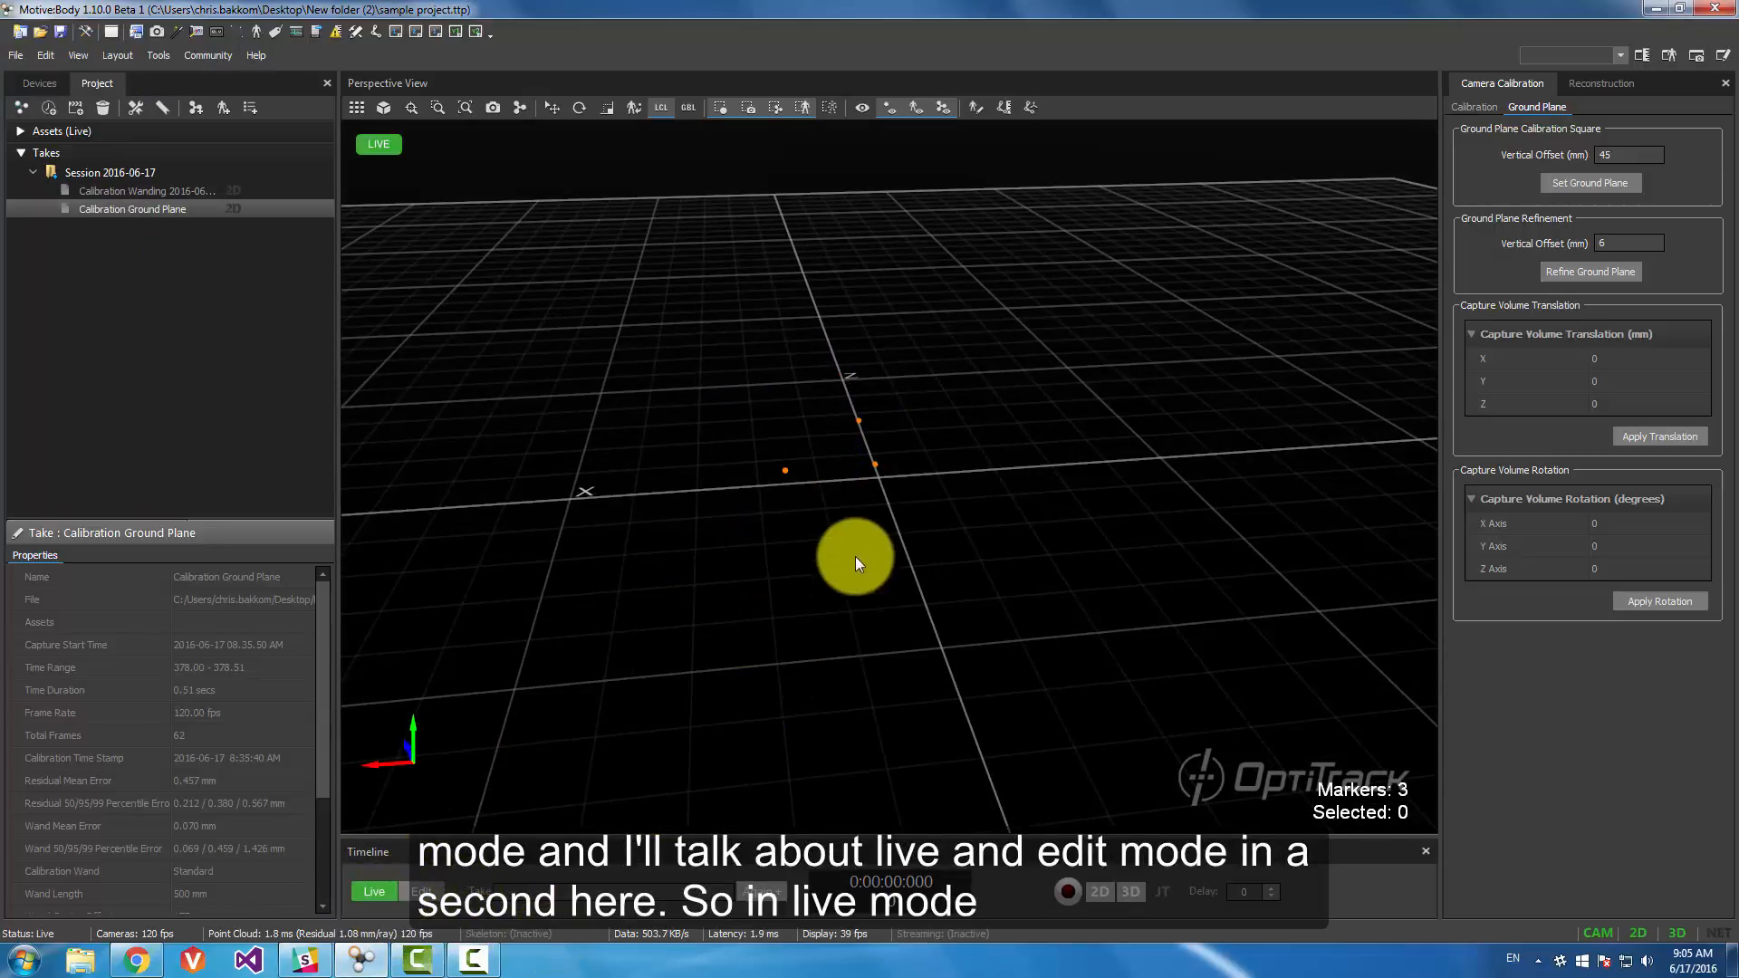
pyautogui.moveTo(853, 557); pyautogui.dragTo(894, 605, button='right')
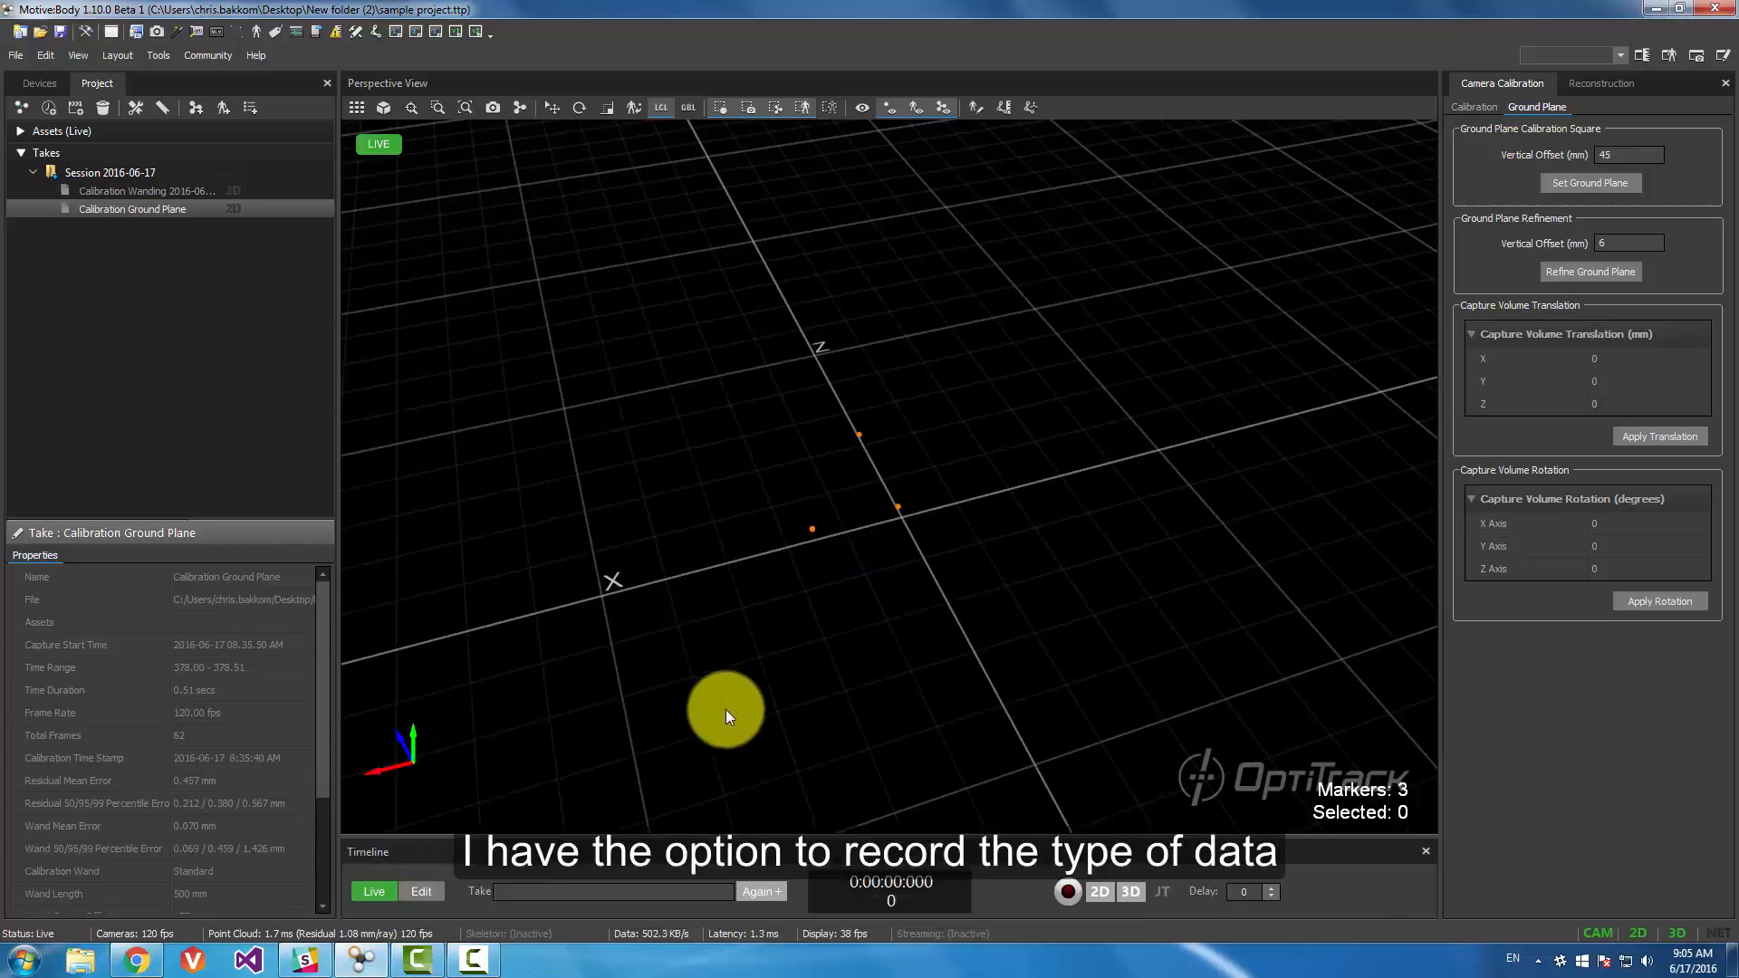
pyautogui.moveTo(725, 710); pyautogui.dragTo(664, 694, button='right')
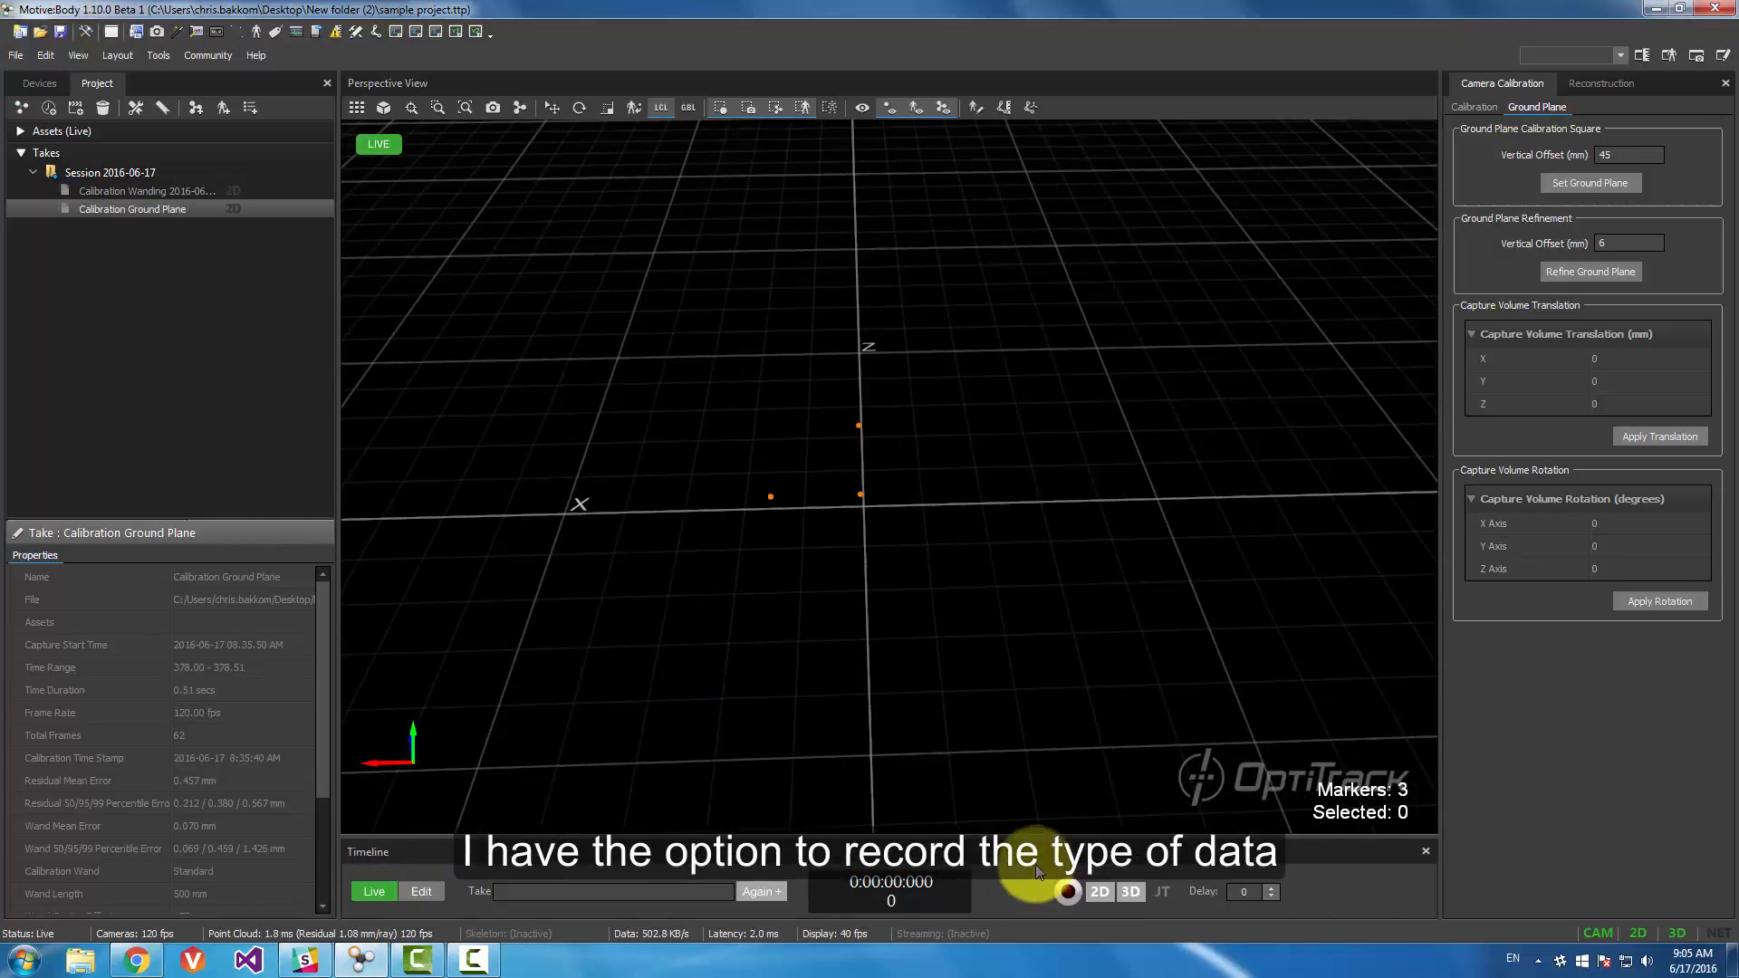
pyautogui.click(1134, 894)
pyautogui.click(551, 889)
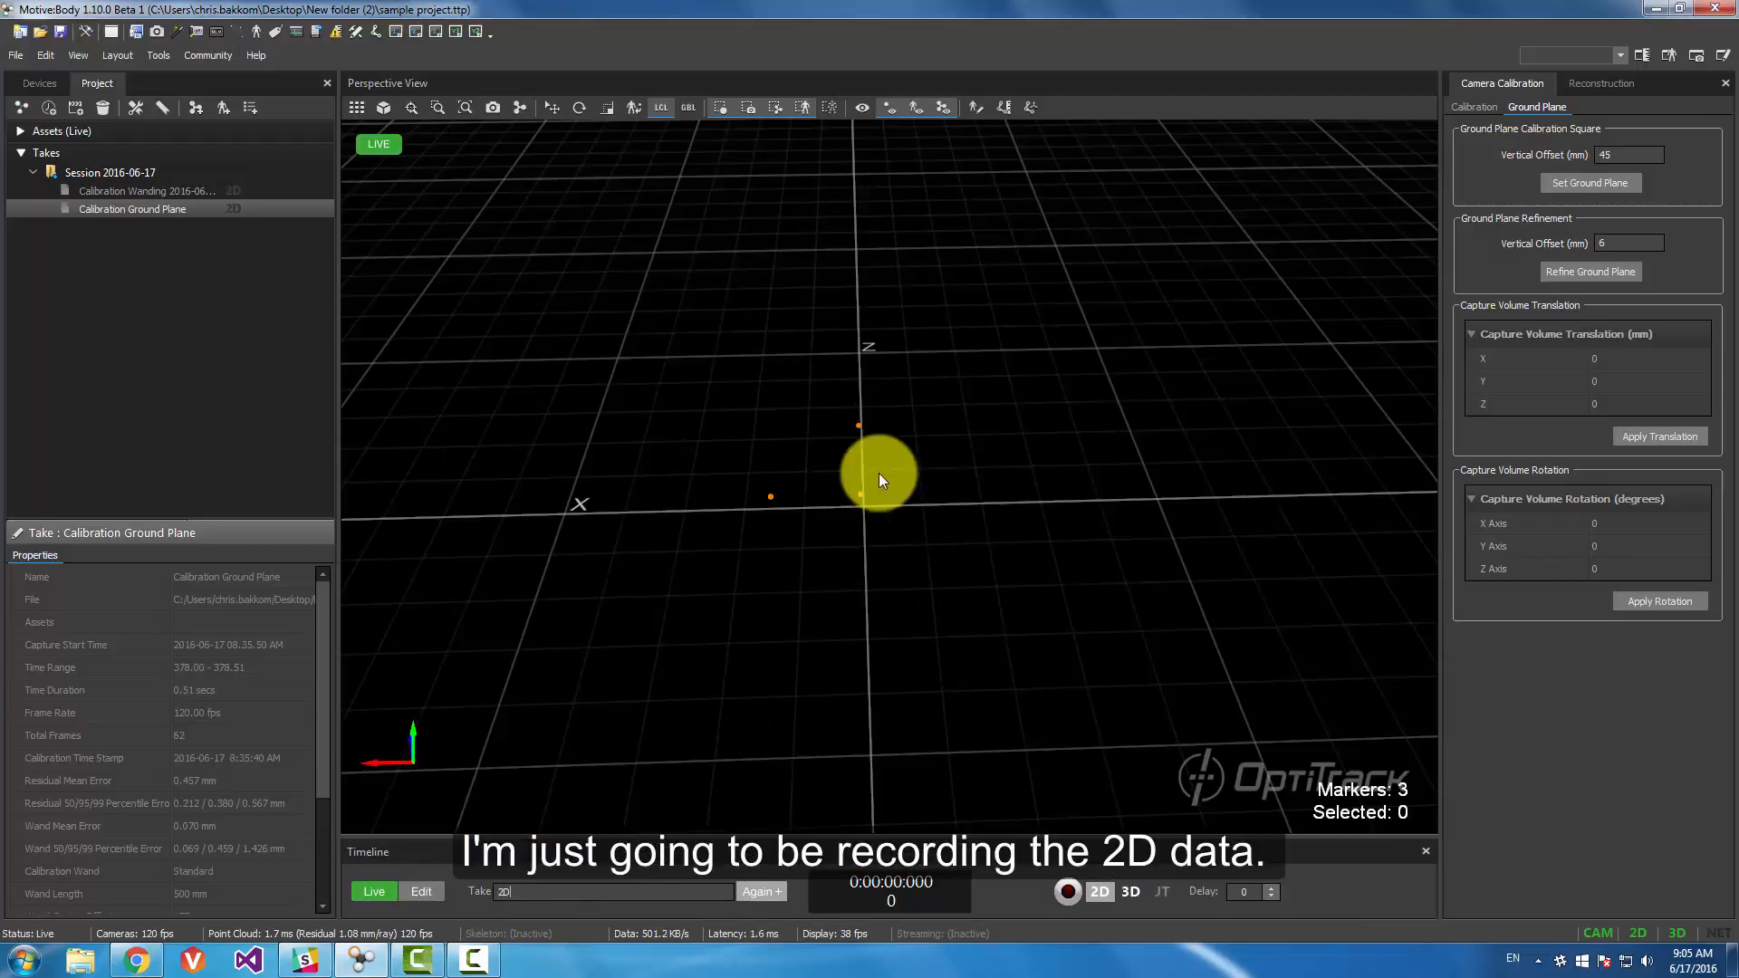
# - Record the 2D take for about 3 seconds and select it in the session
pyautogui.click(1068, 892)
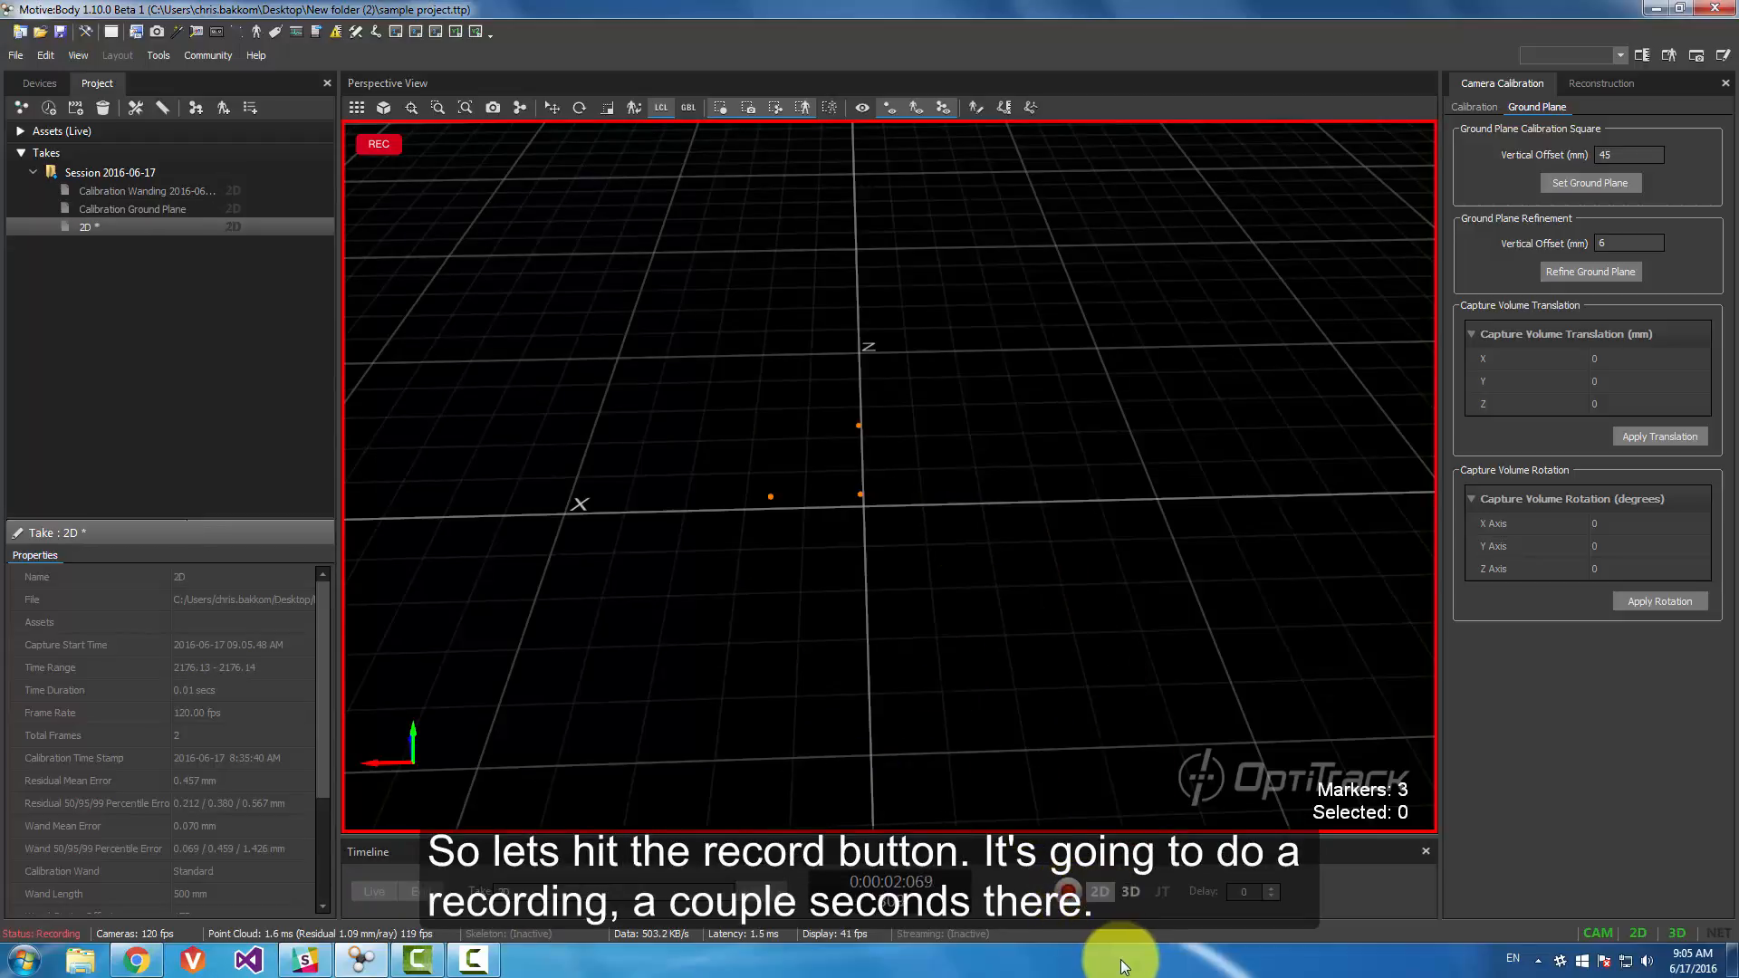
pyautogui.click(1068, 892)
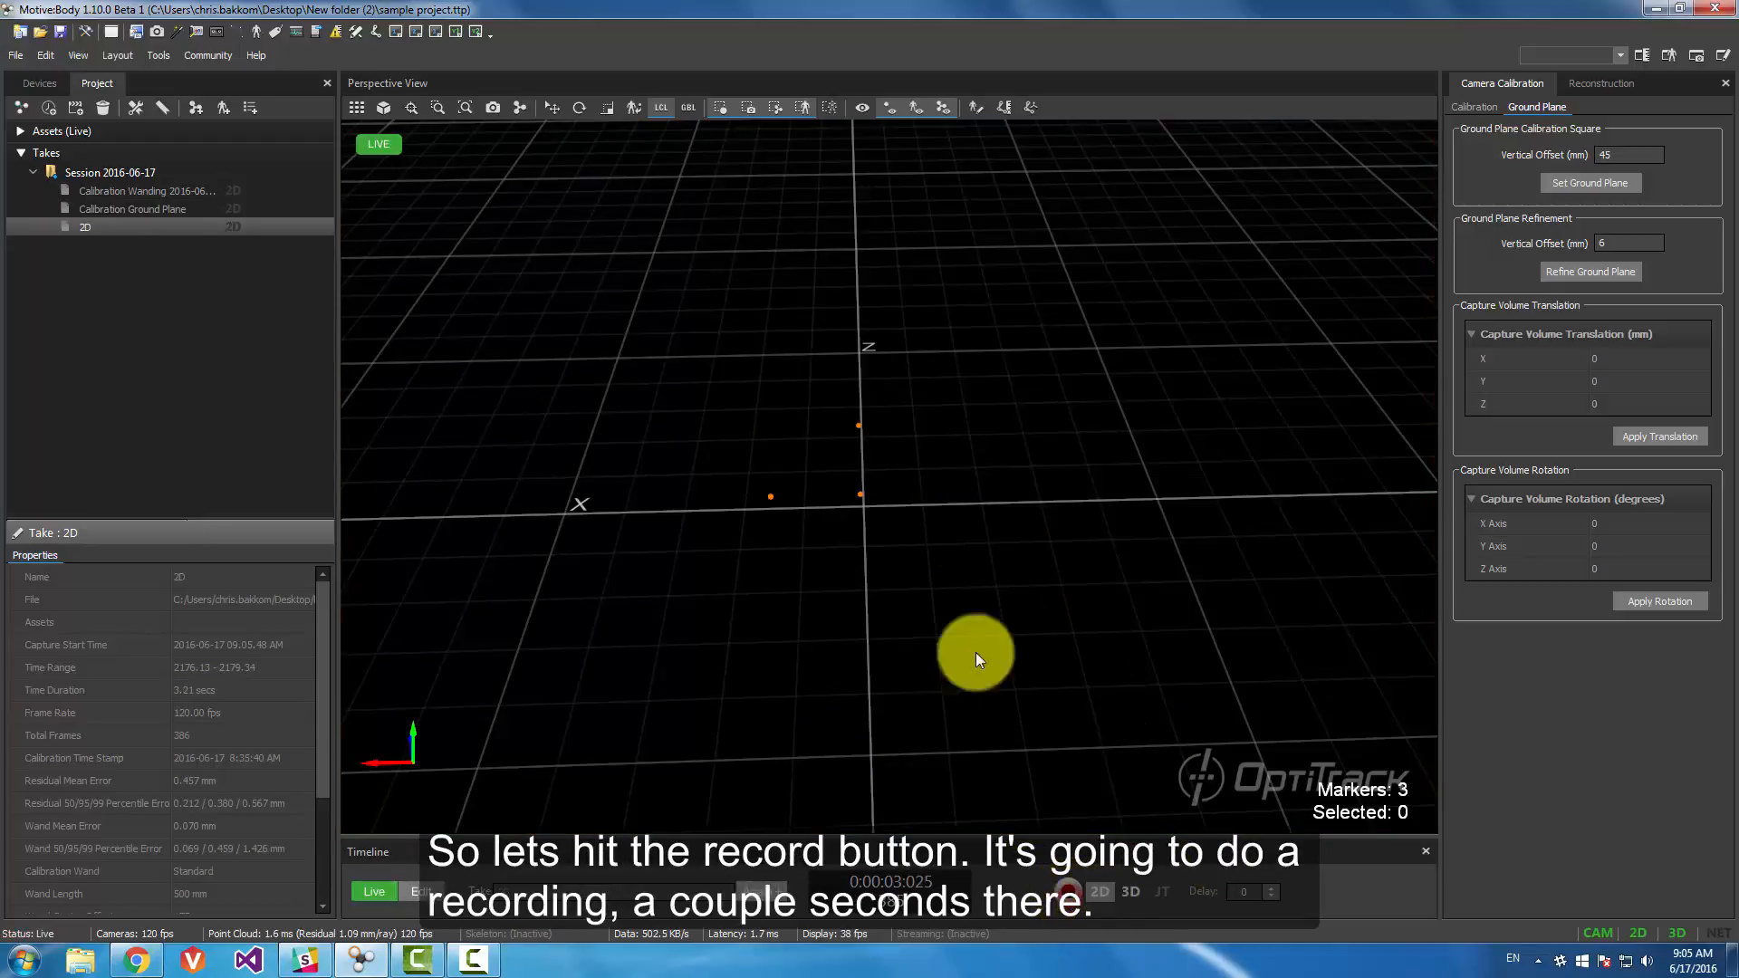
pyautogui.click(96, 226)
pyautogui.click(118, 326)
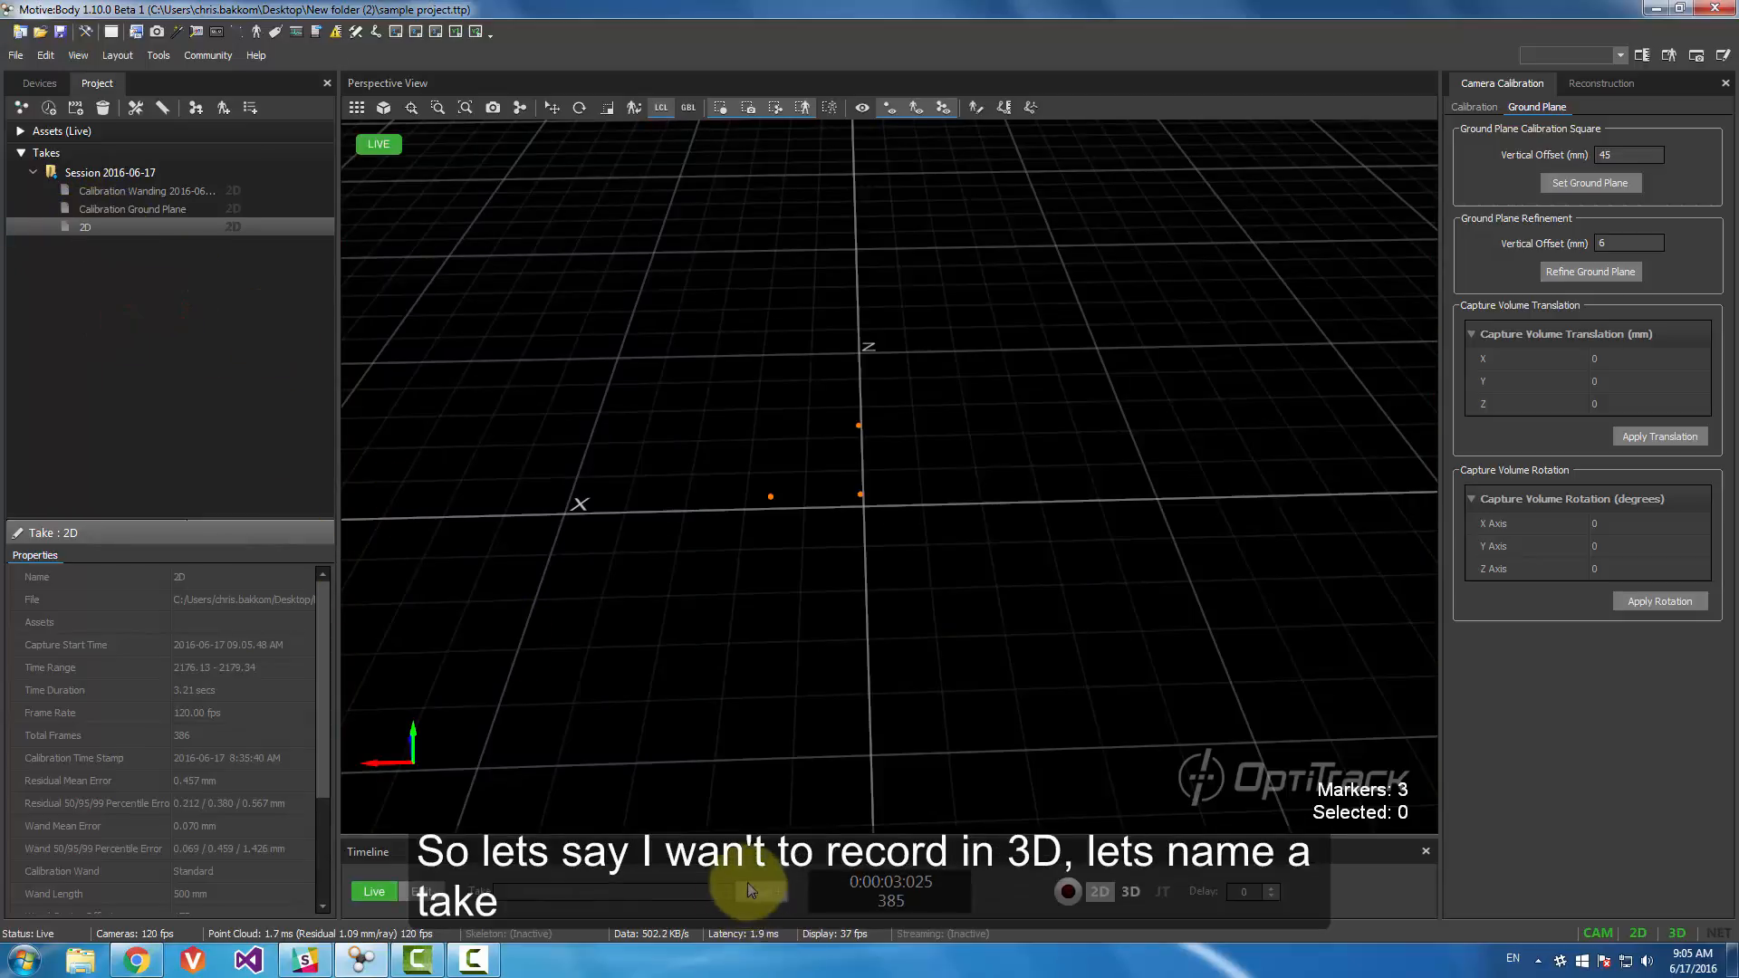
# - Name a new take 3D, enable 3D data recording, and record it for about 7 seconds
pyautogui.click(690, 892)
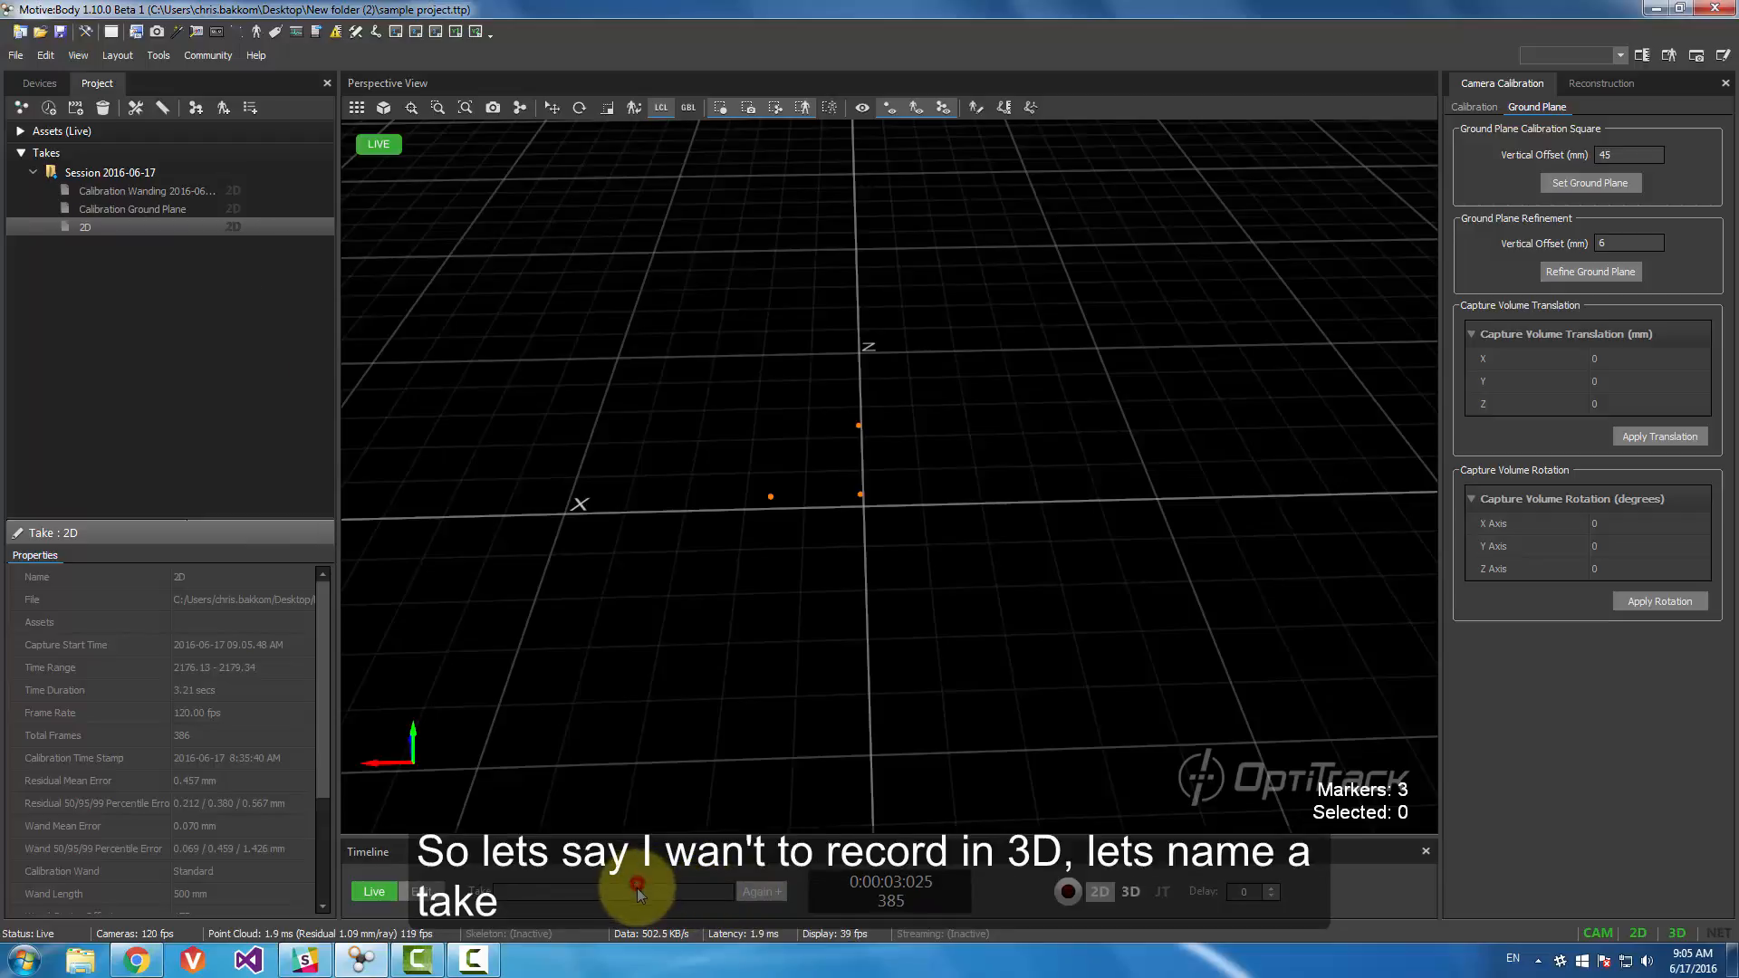
pyautogui.write('3D')
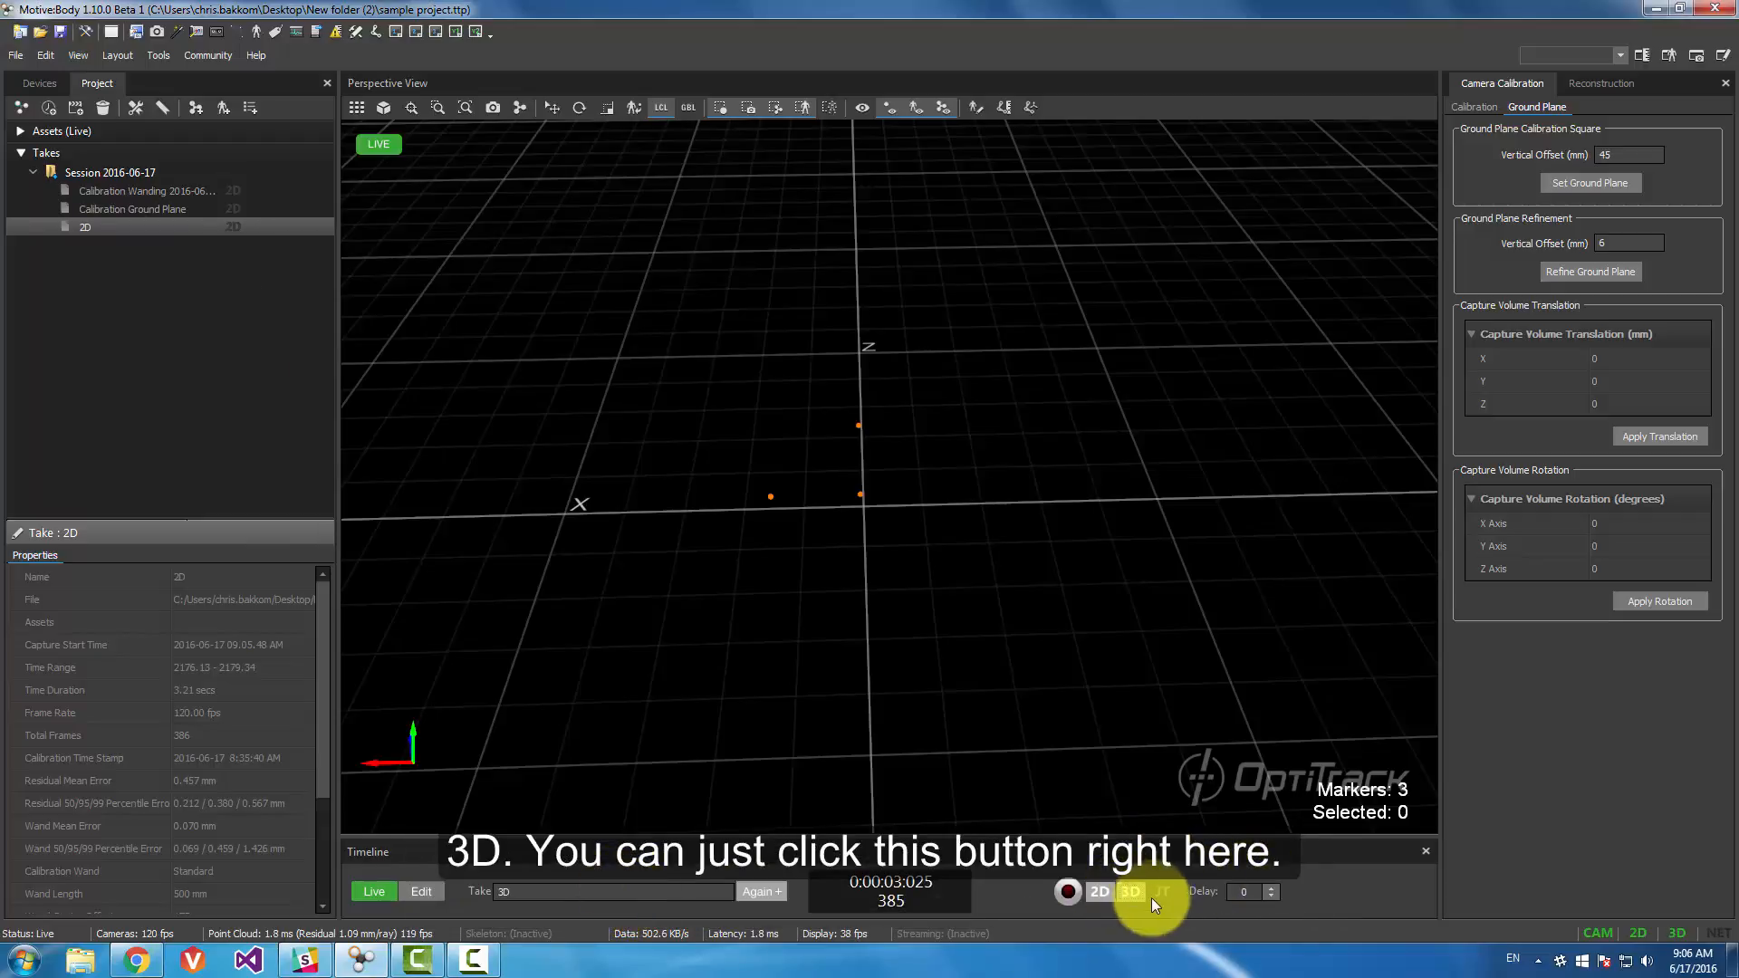
pyautogui.click(1071, 891)
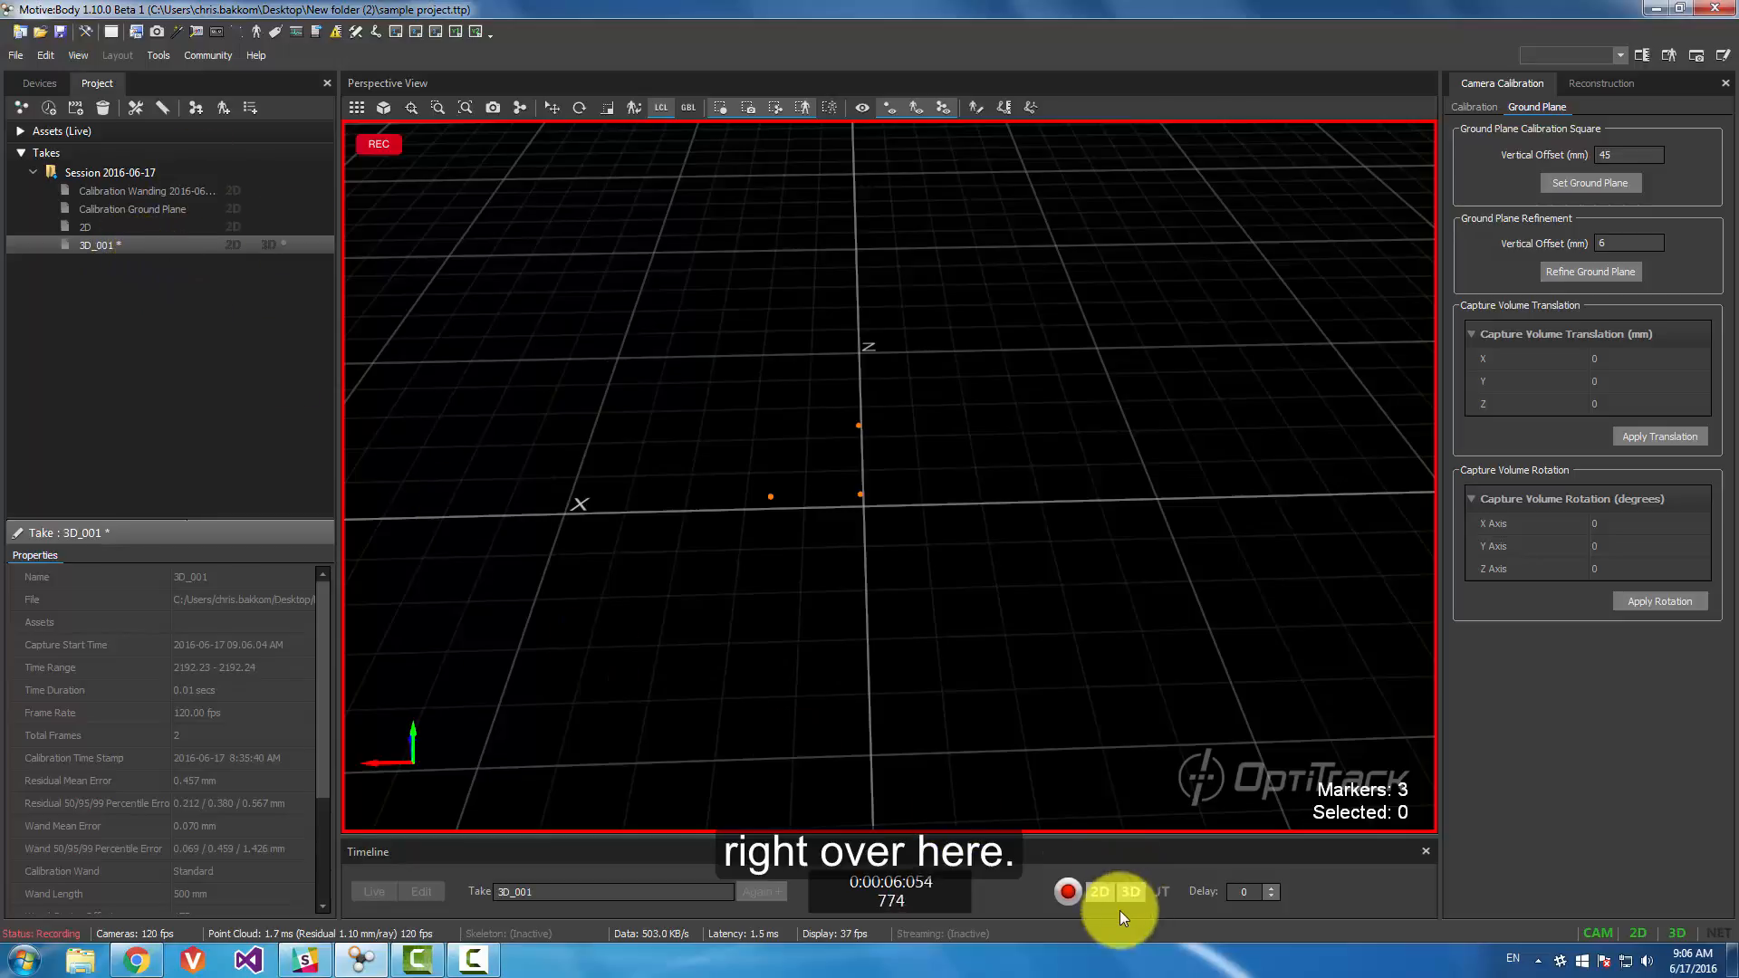
pyautogui.click(1073, 895)
# - Set the recording delay to 2 seconds and record a take named delay for about 3.5 seconds
pyautogui.moveTo(997, 652); pyautogui.dragTo(955, 500, button='right')
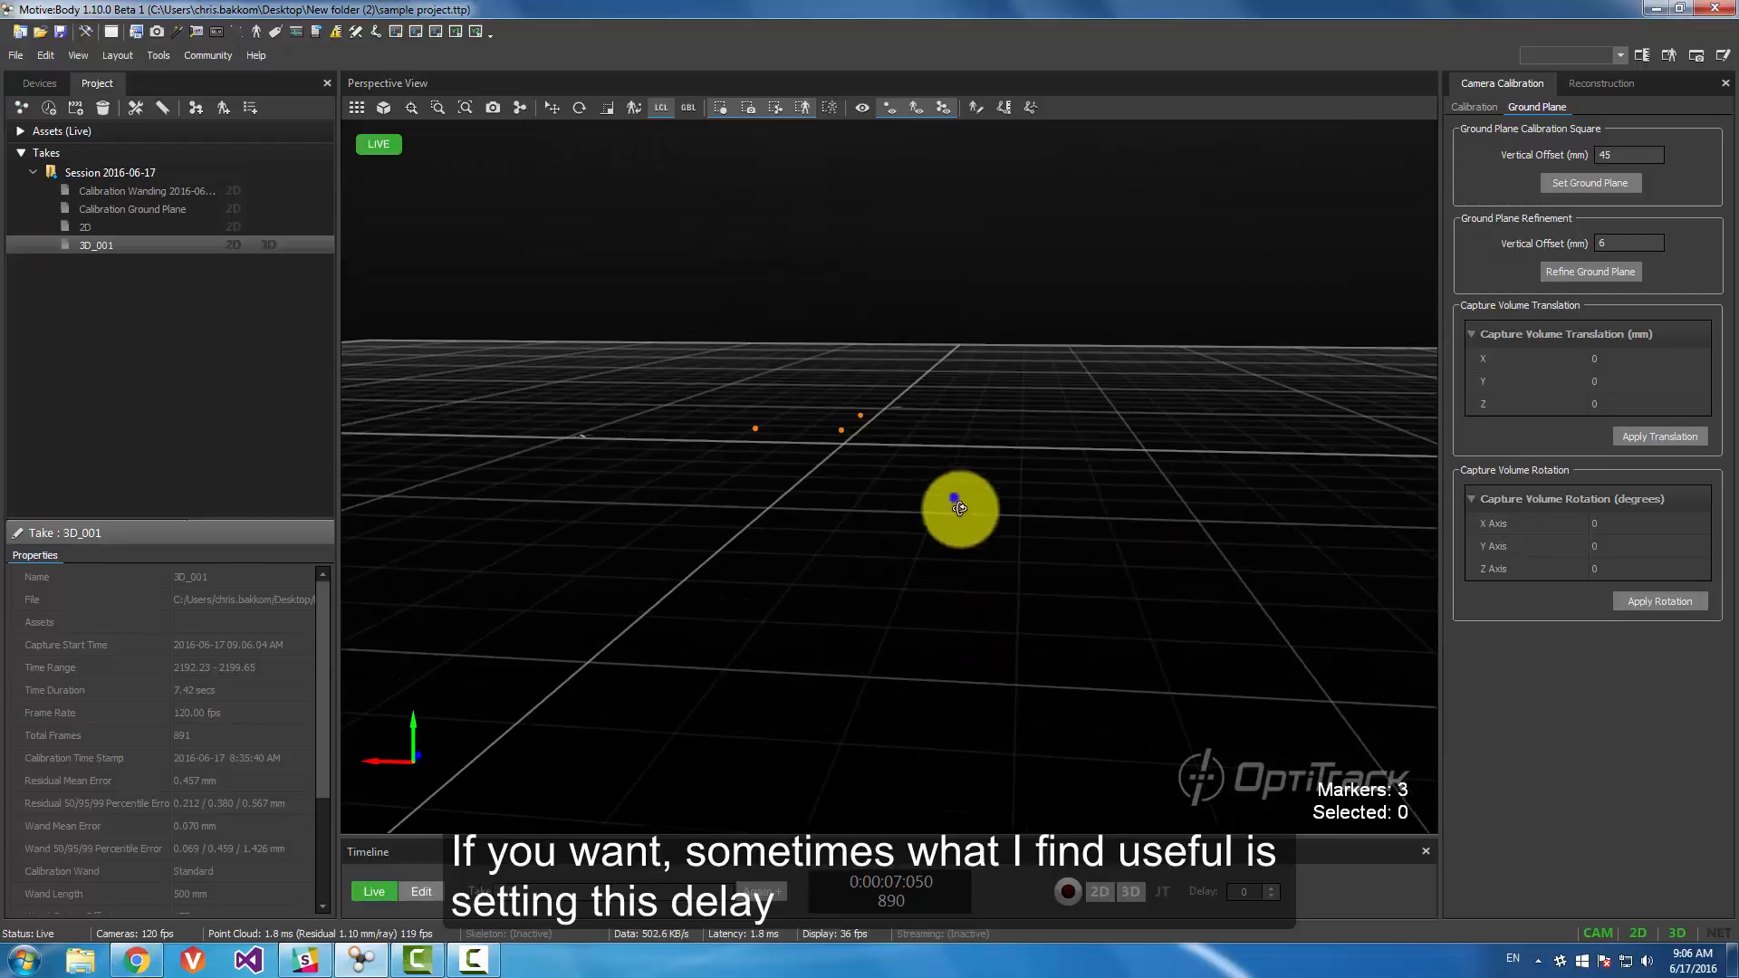
pyautogui.click(1245, 892)
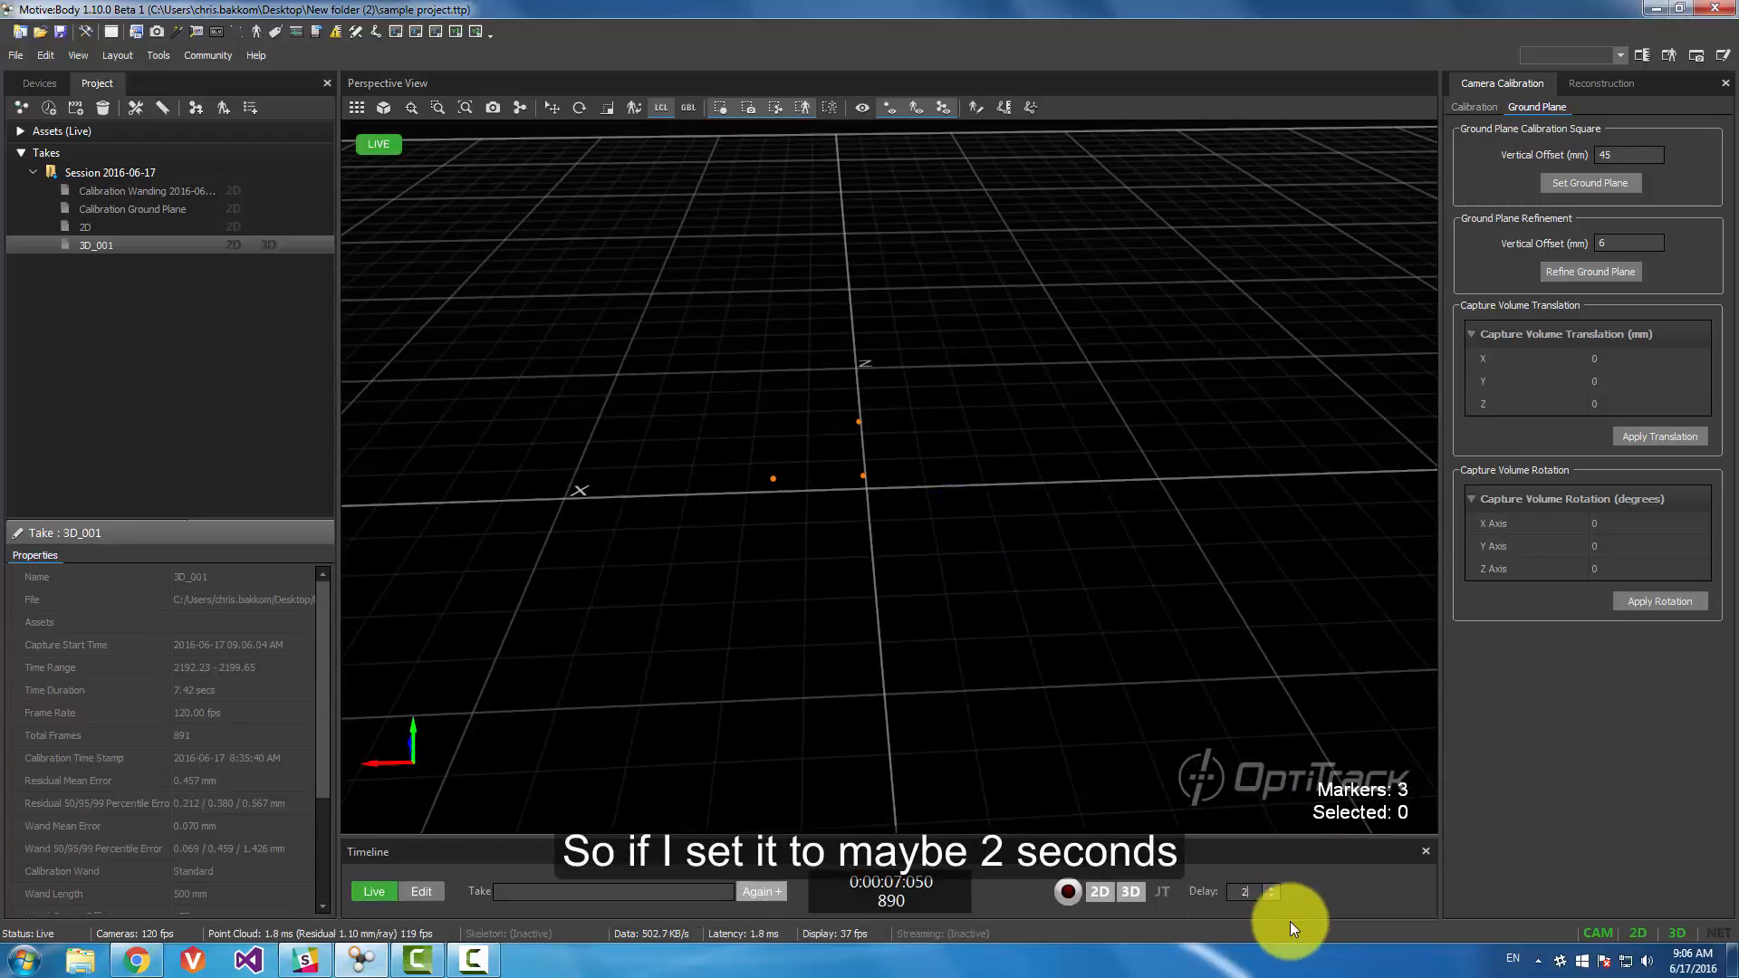
pyautogui.moveTo(834, 512); pyautogui.dragTo(889, 535, button='right')
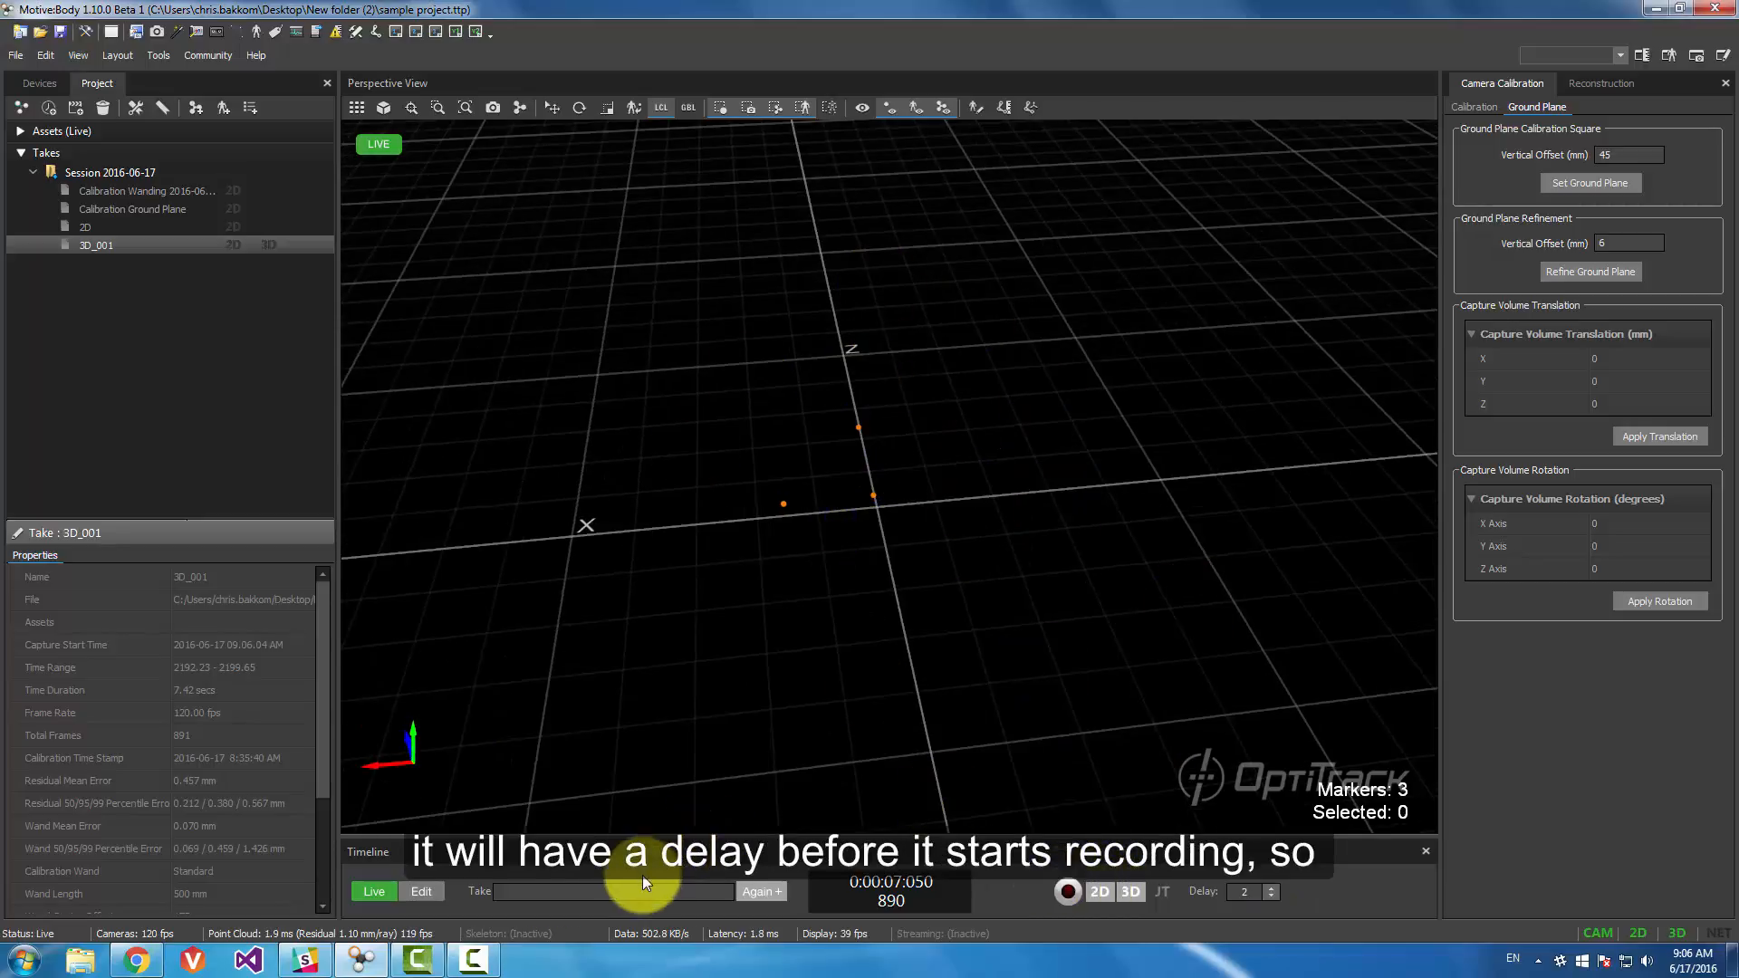
pyautogui.write('delay')
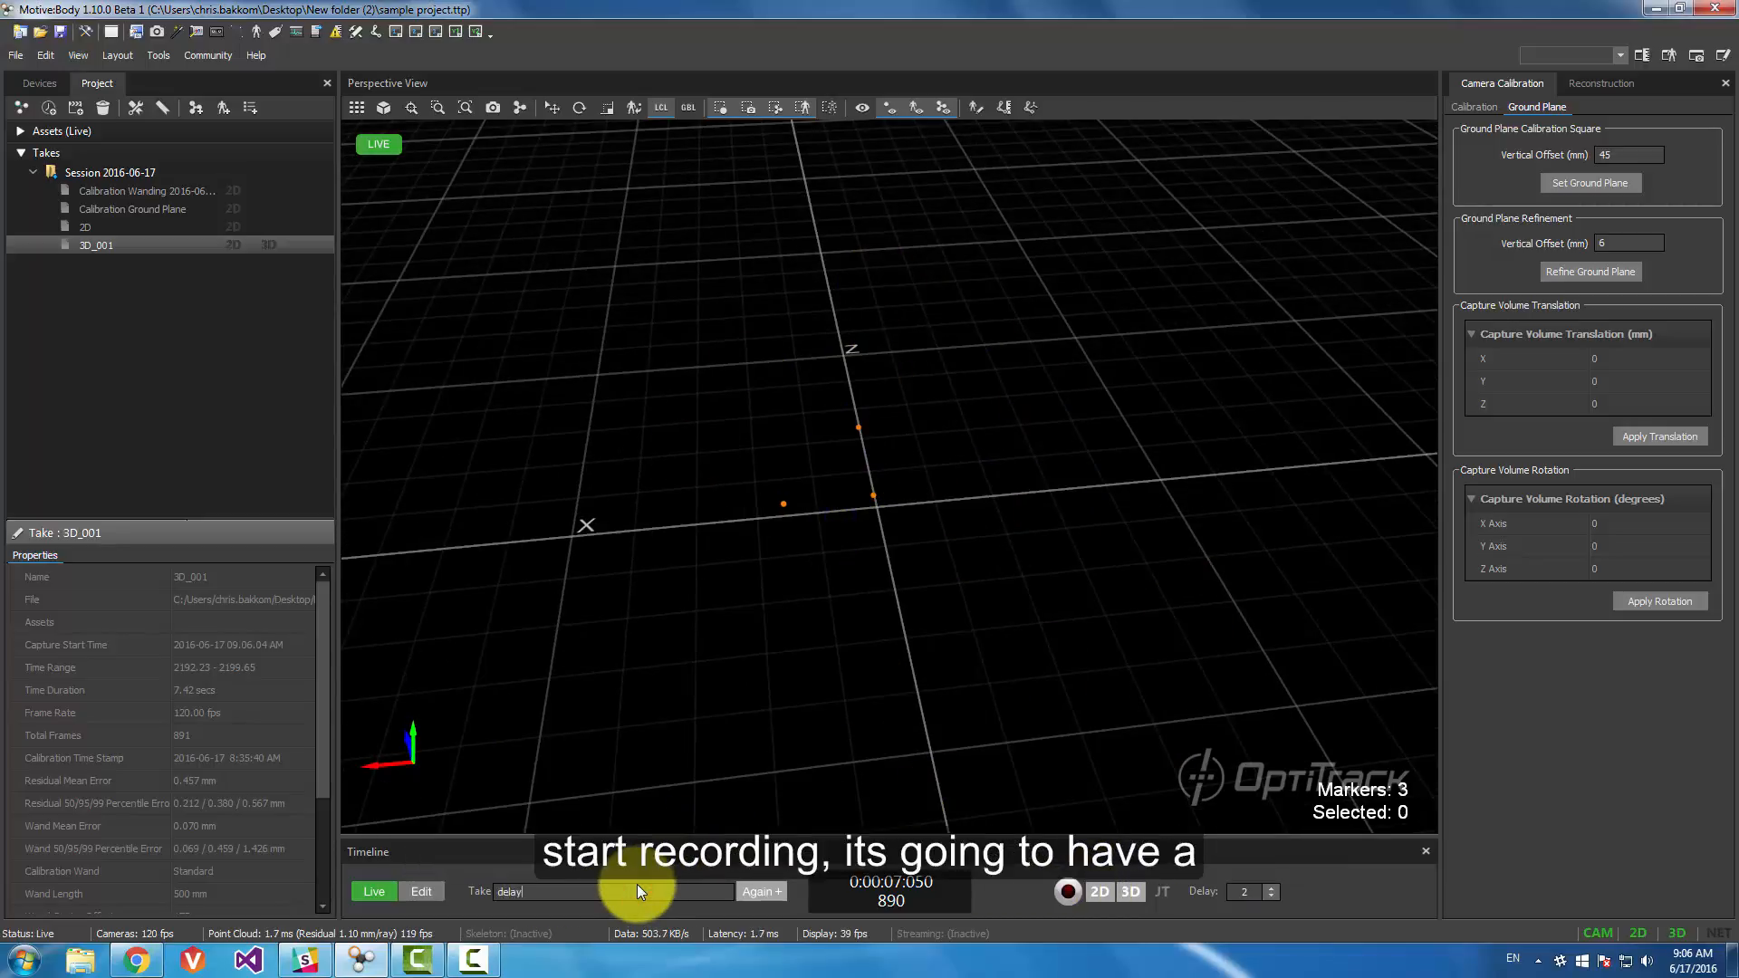
pyautogui.click(1068, 892)
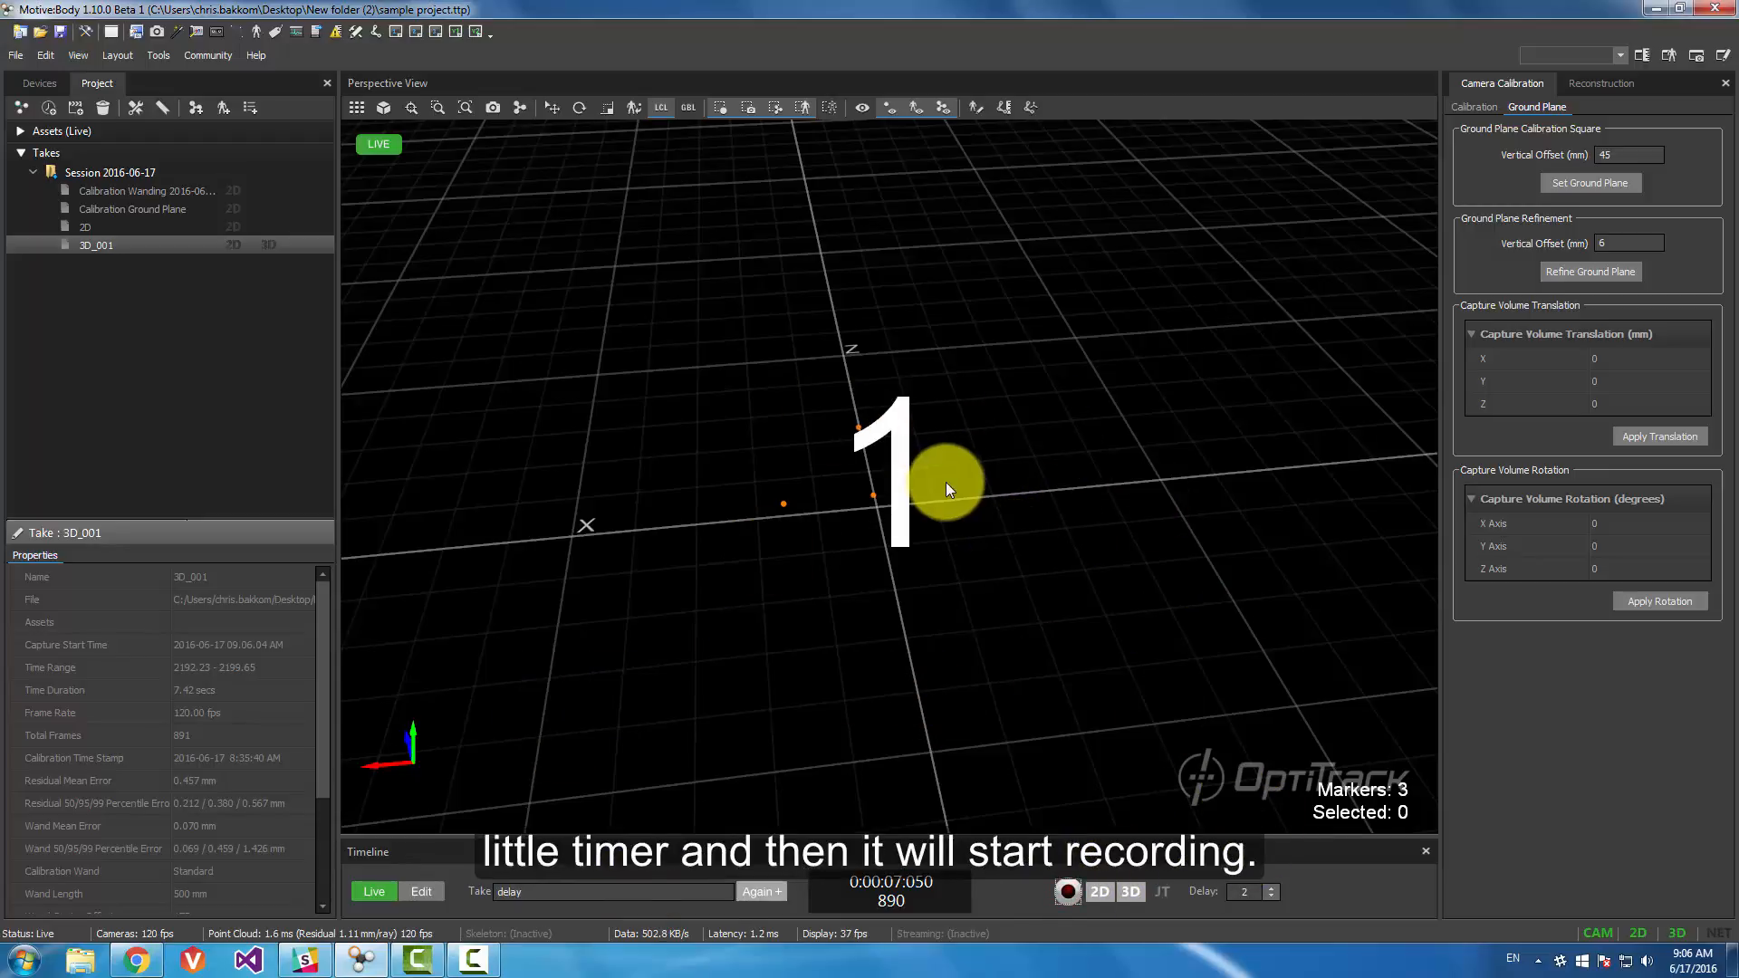
pyautogui.moveTo(973, 547); pyautogui.dragTo(924, 497, button='right')
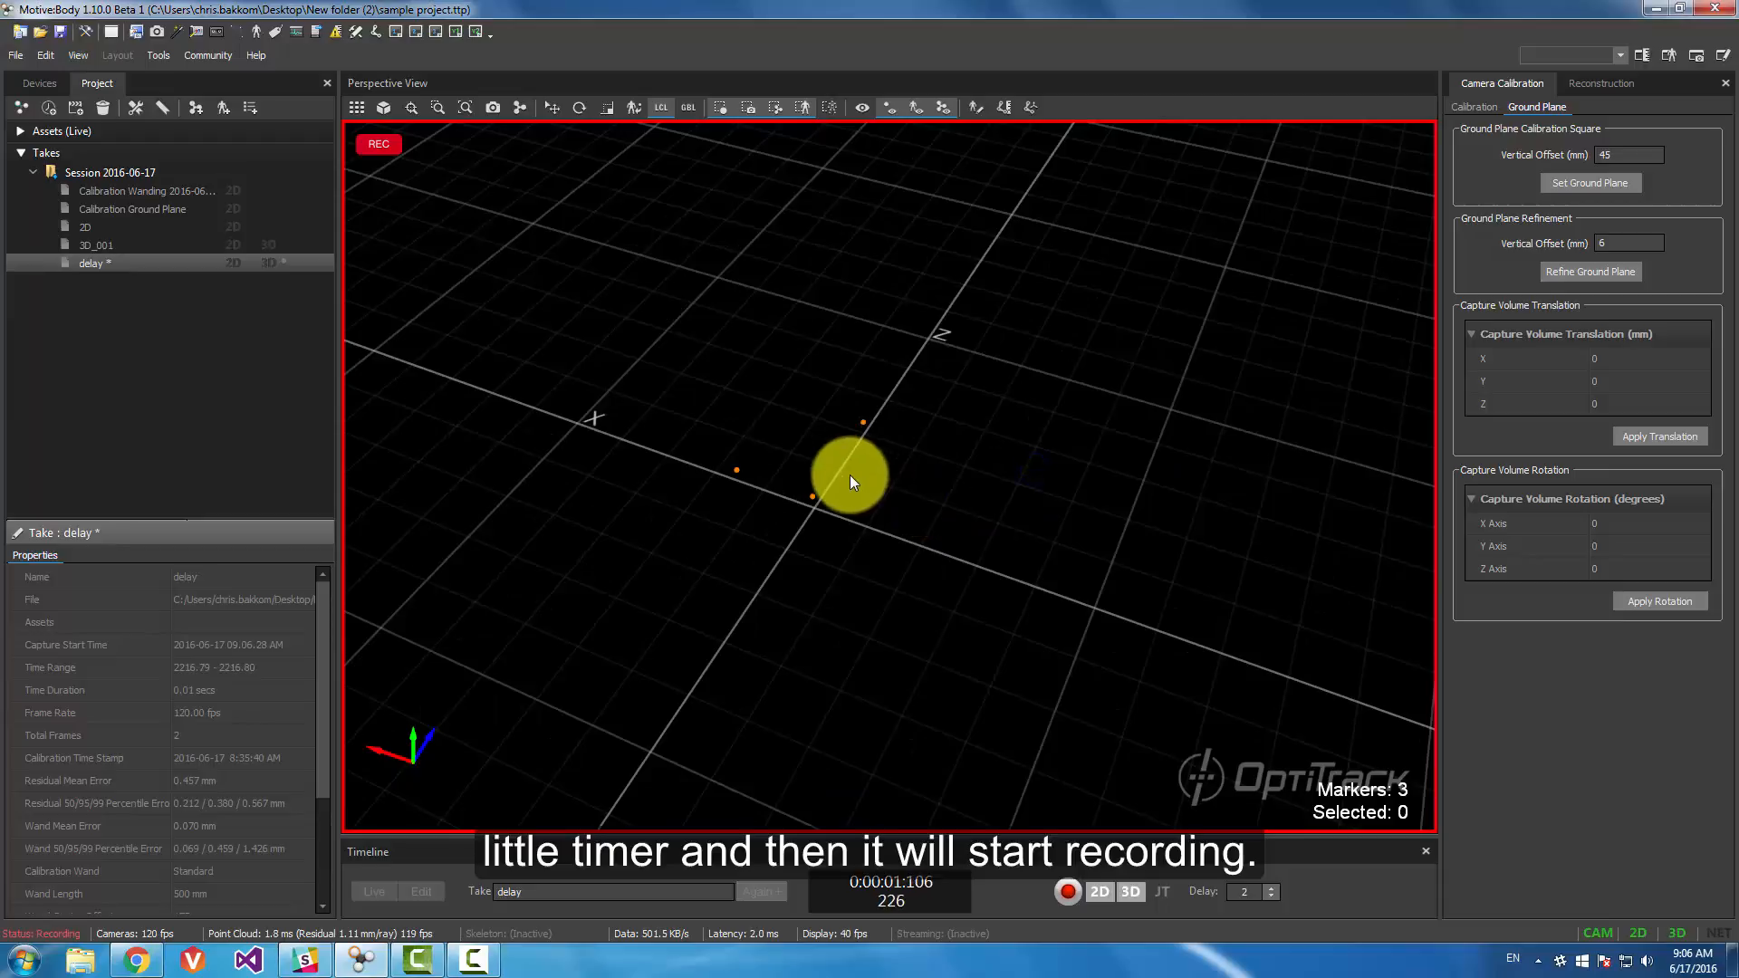
pyautogui.click(1069, 893)
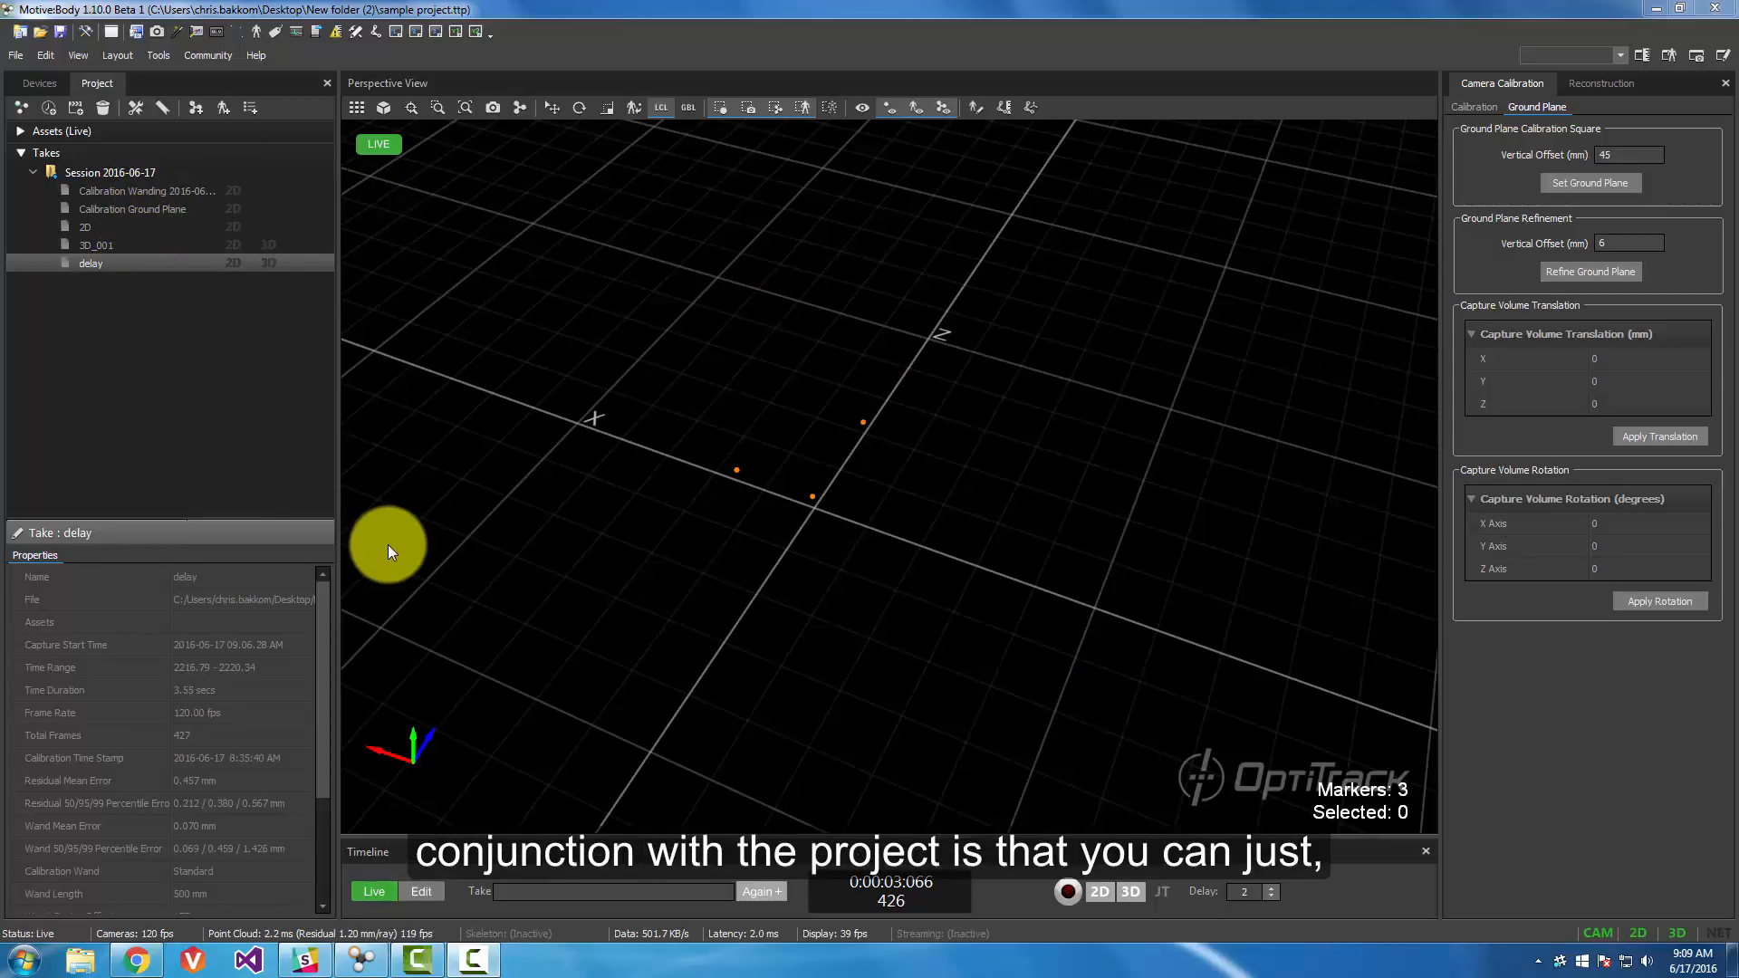
# - Open Notepad and write the take names run, walk, jump and roll on separate lines
pyautogui.press('super')
pyautogui.write('note')
pyautogui.press('Return')
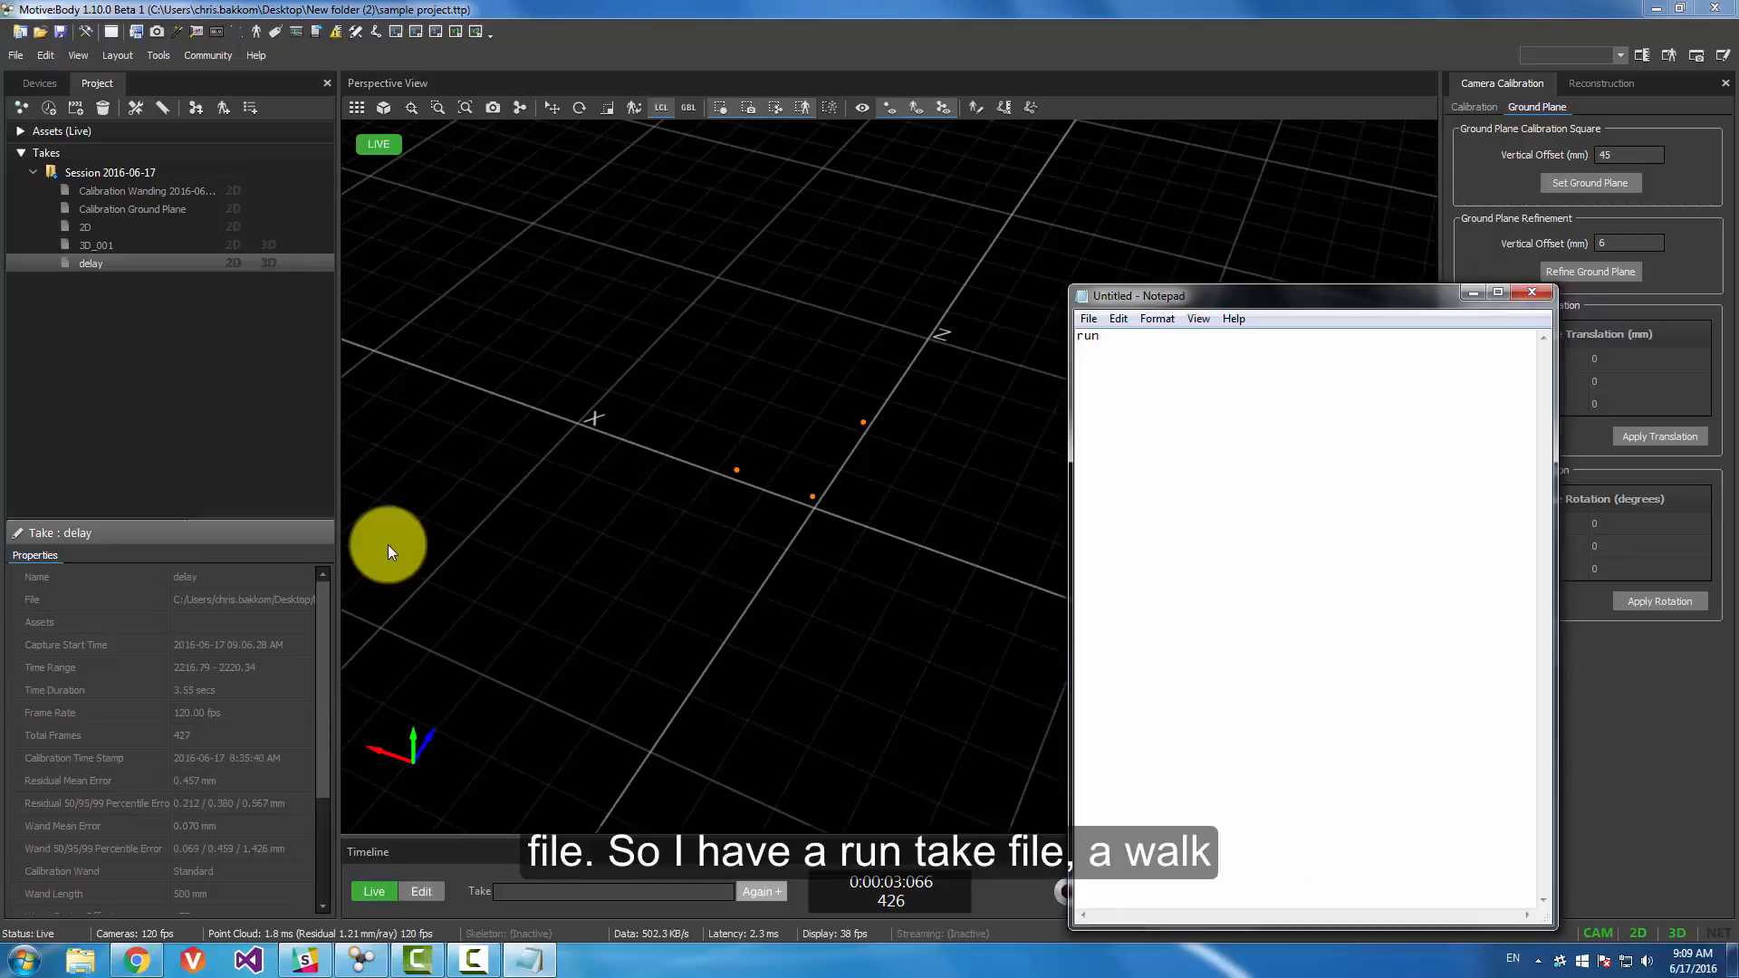
pyautogui.write('jump ')
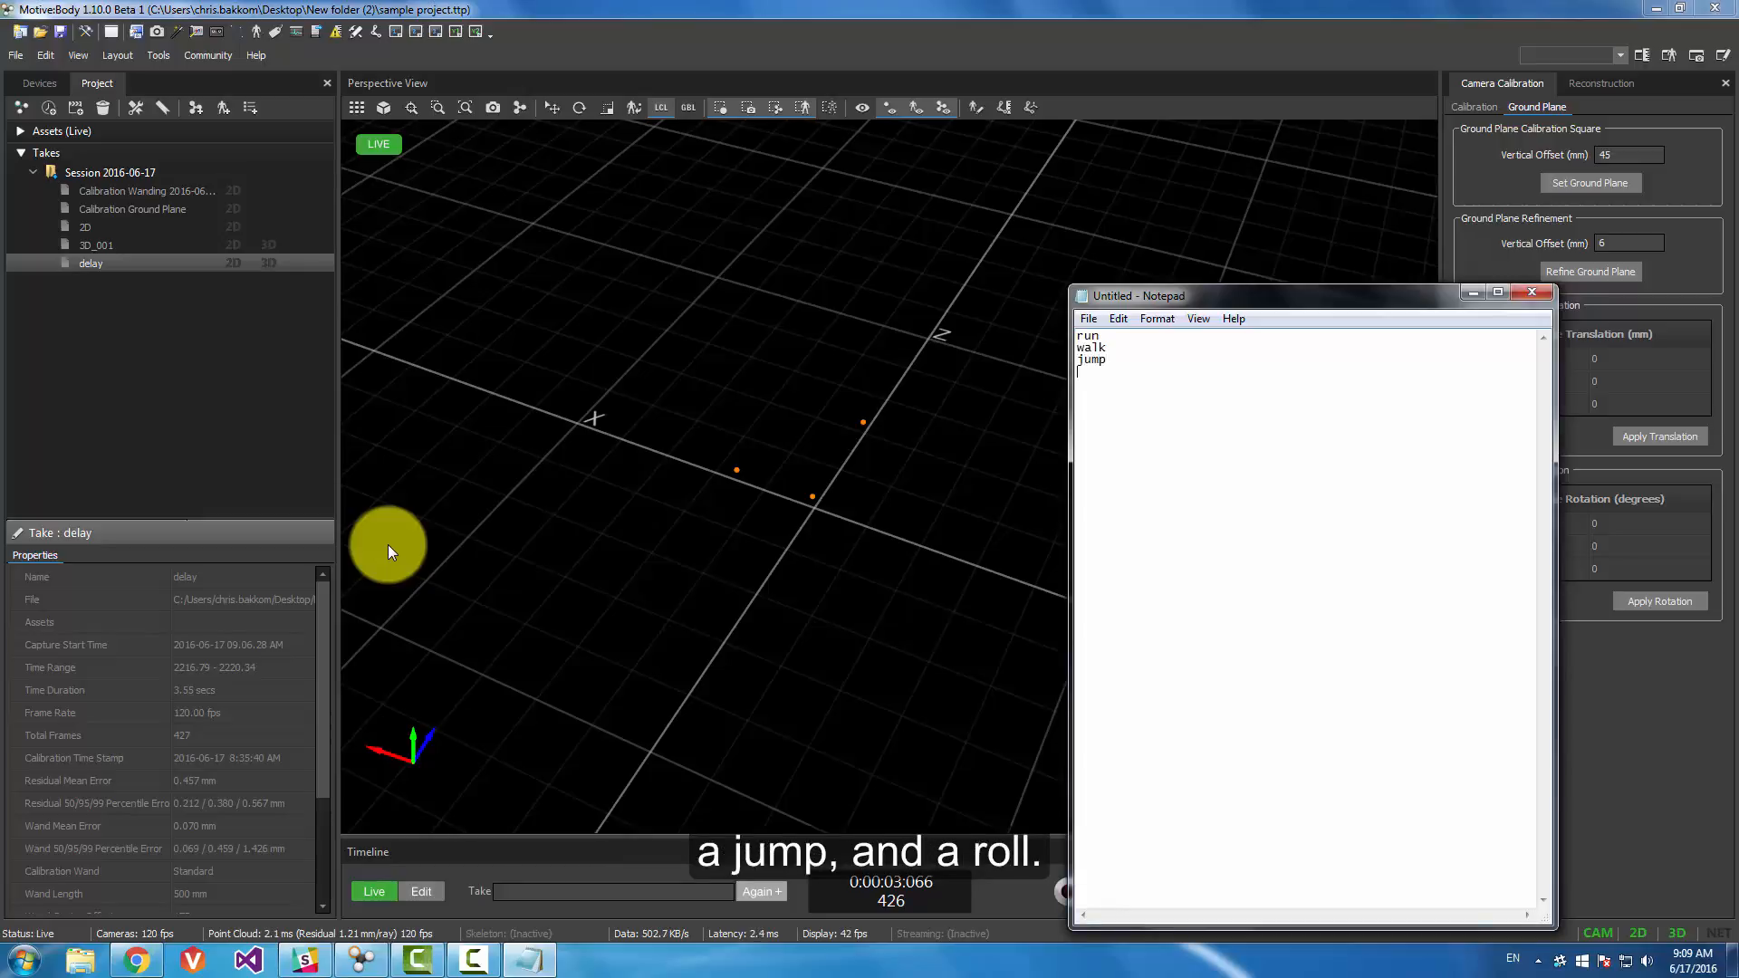
pyautogui.write('roll')
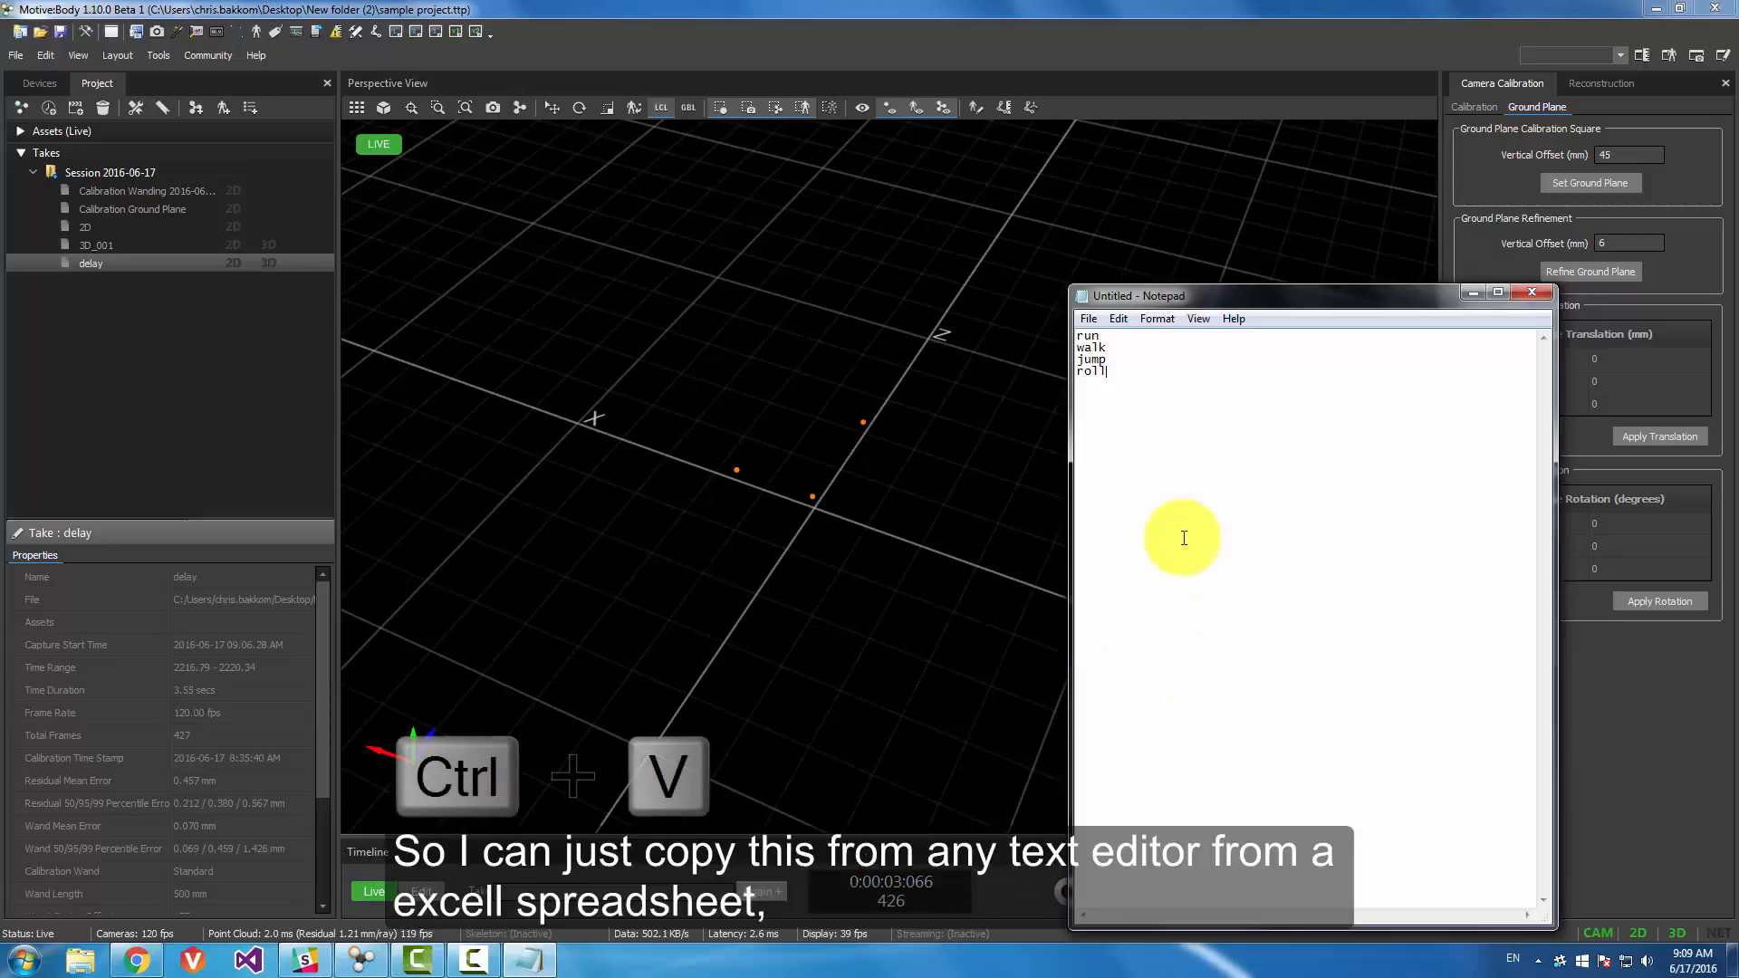
# - Copy the four names from Notepad and paste them into the Motive project's current session as empty takes
pyautogui.moveTo(1167, 413); pyautogui.dragTo(916, 260)
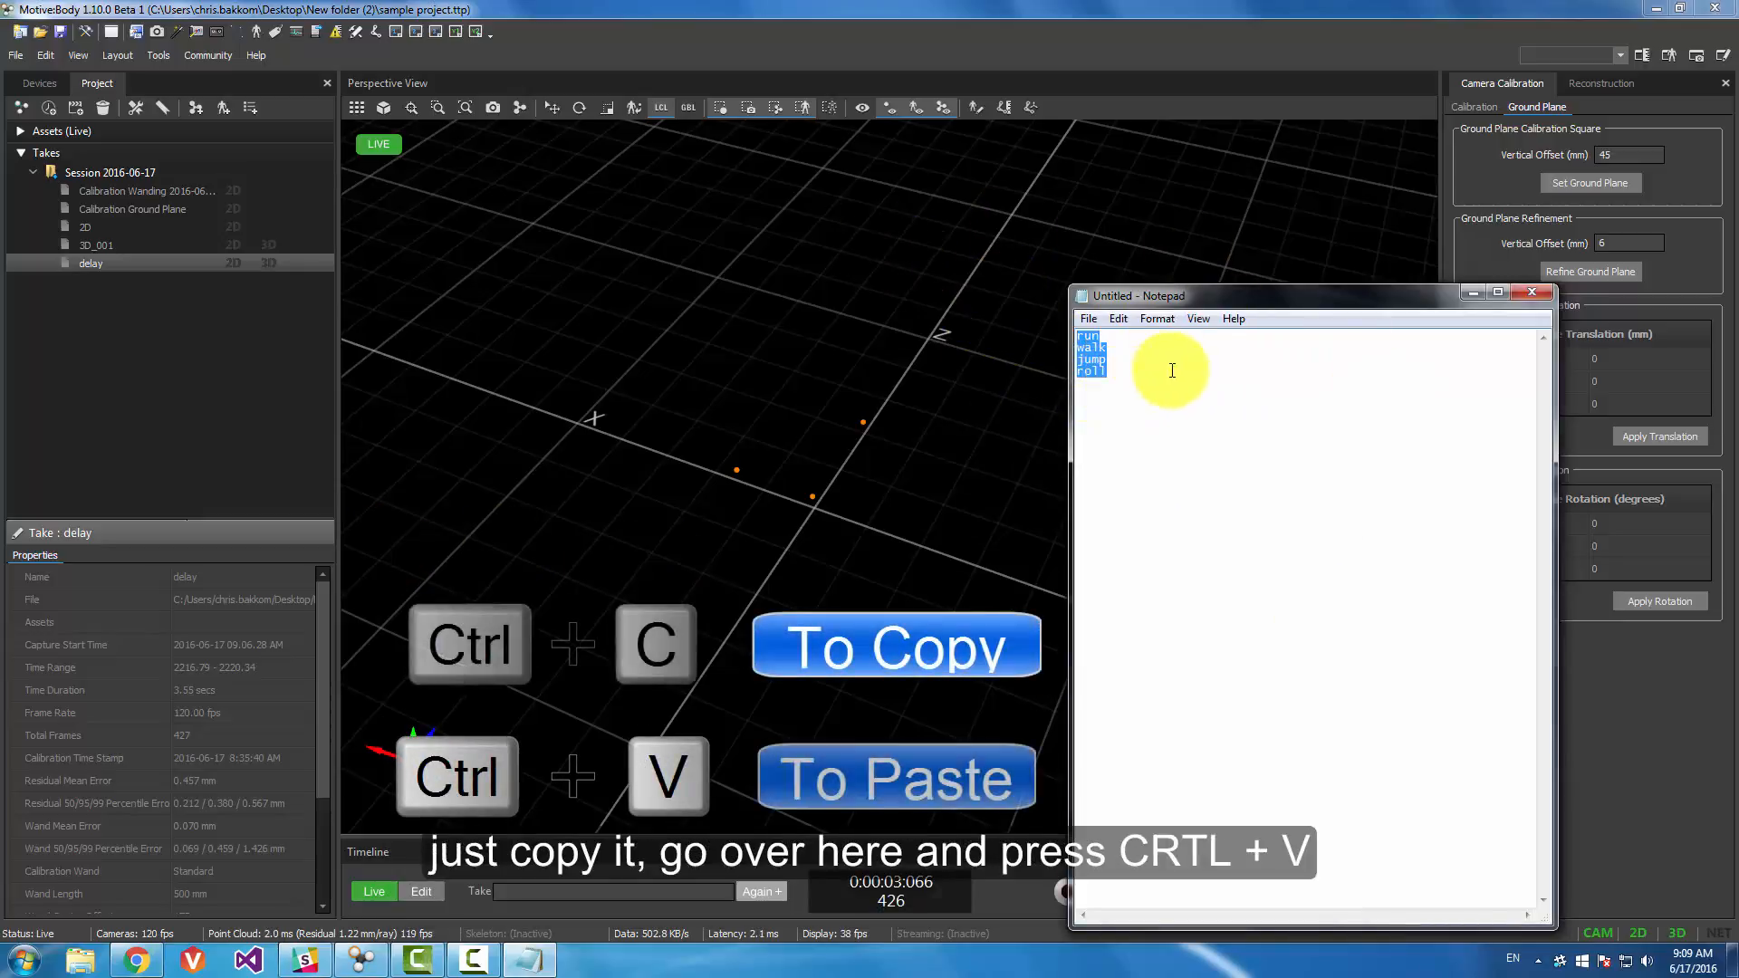
pyautogui.click(250, 348)
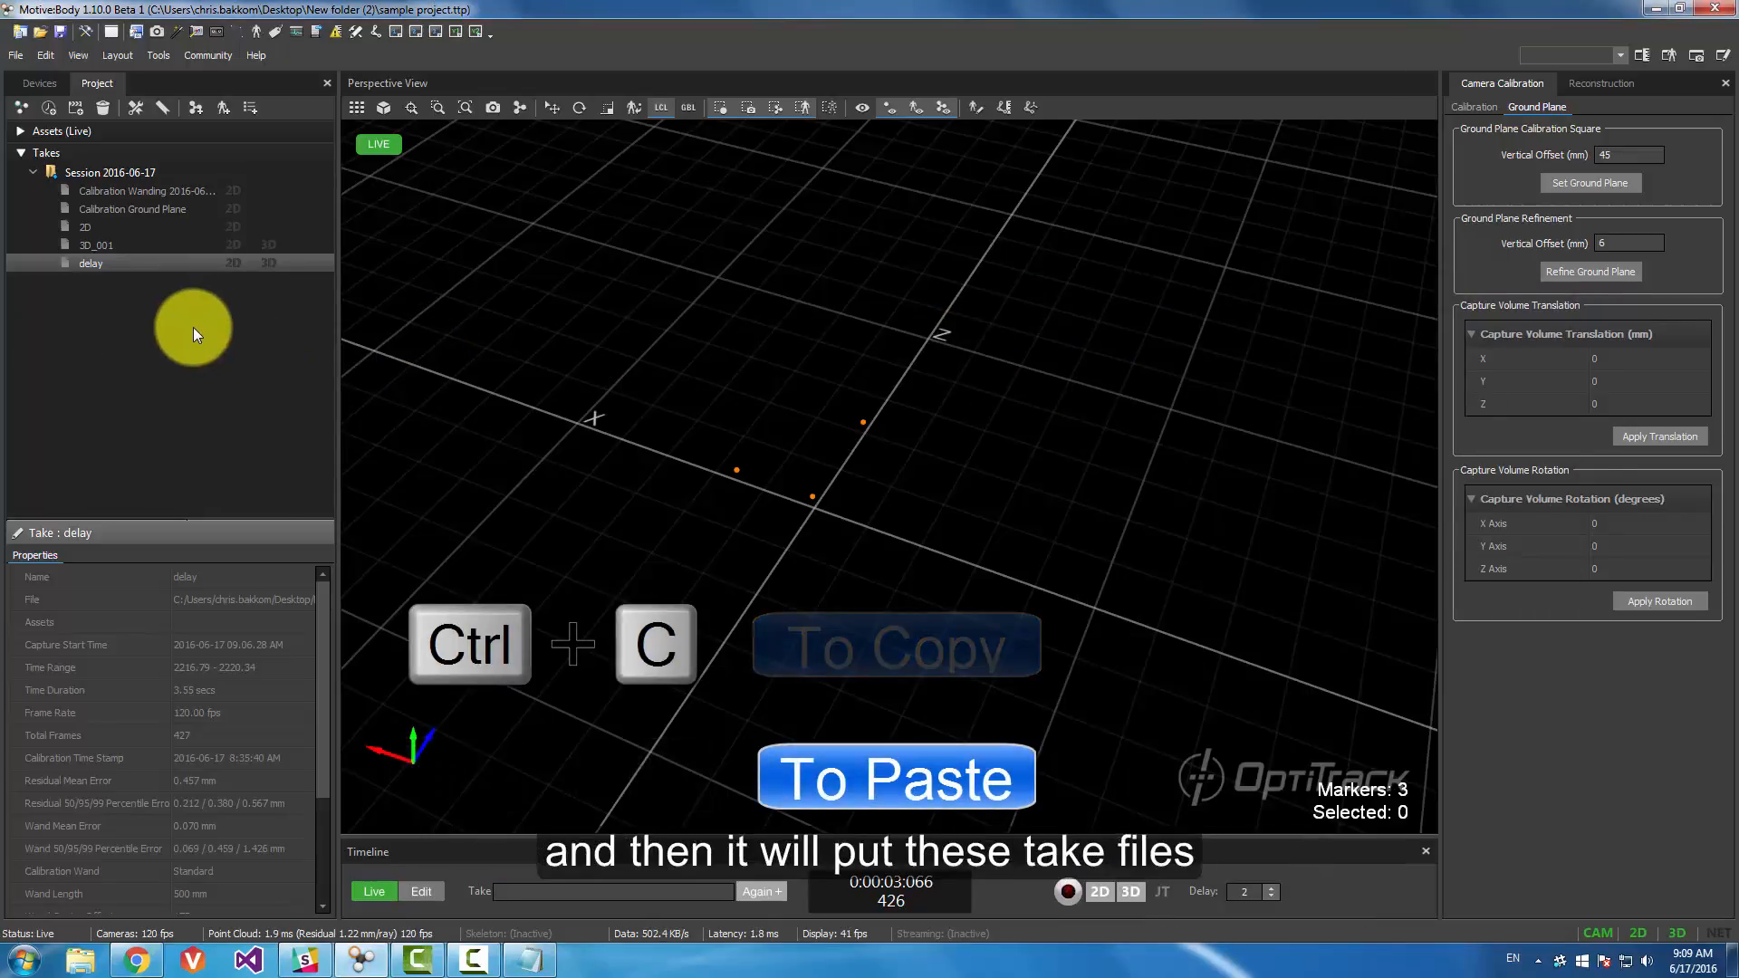
pyautogui.hotkey('ctrl', 'v')
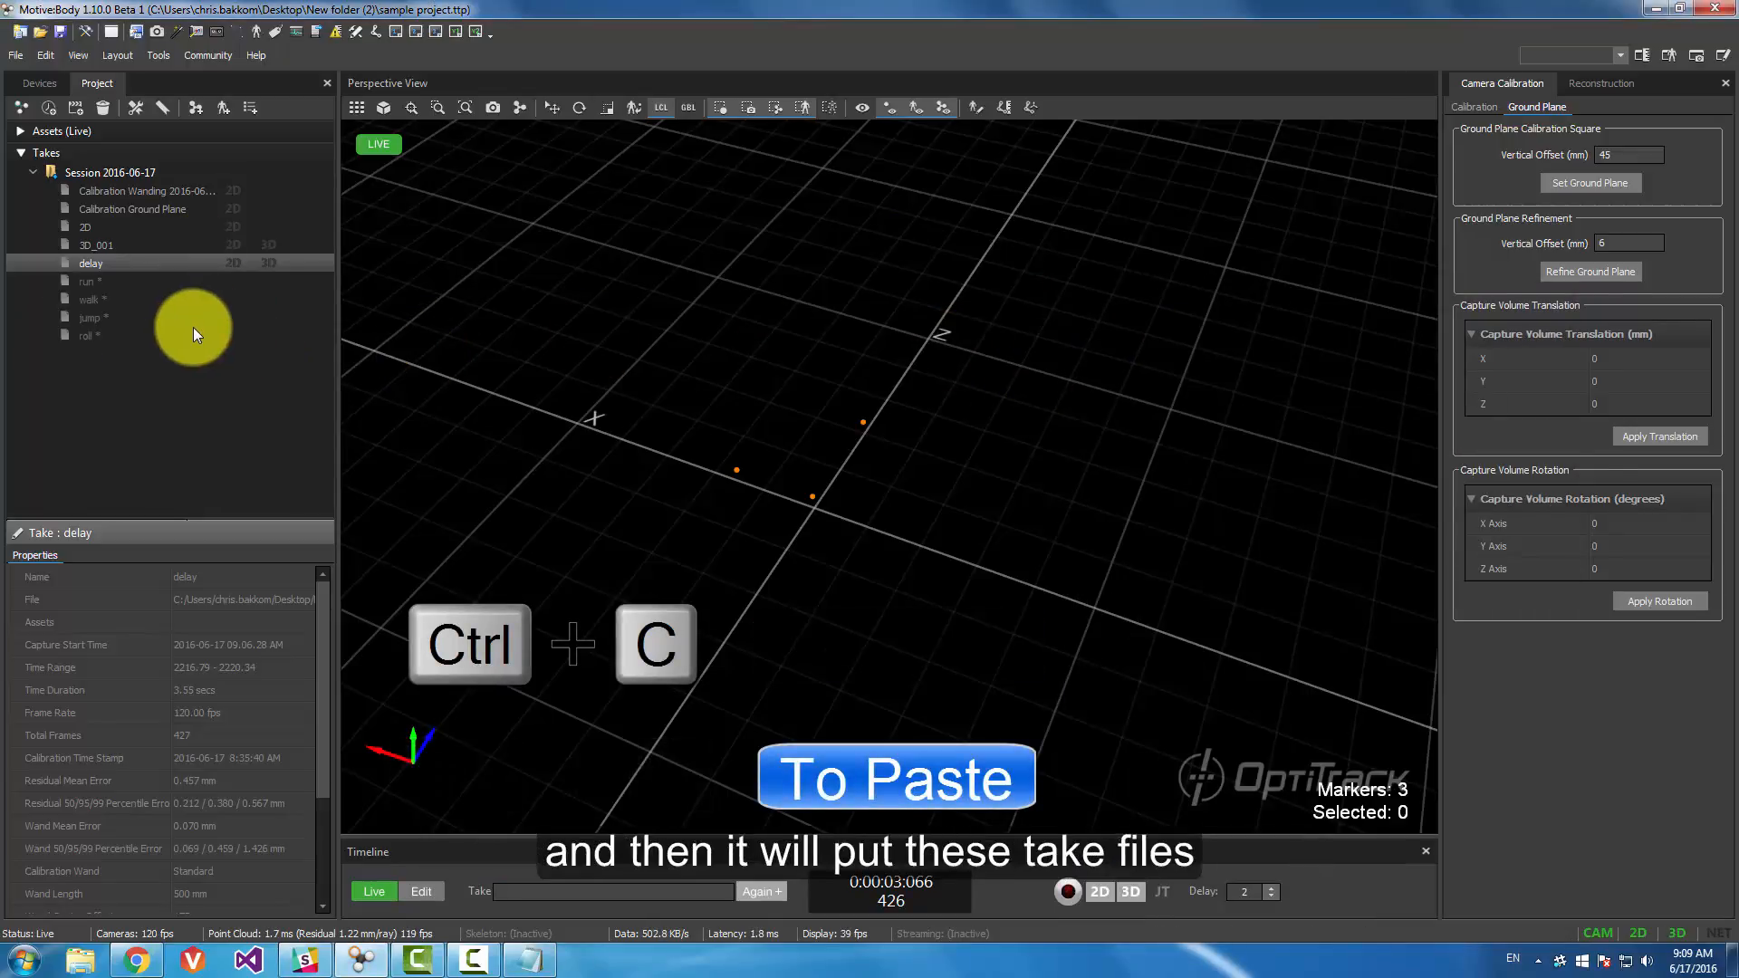
# - Record the run take using the empty take in the session
pyautogui.click(73, 278)
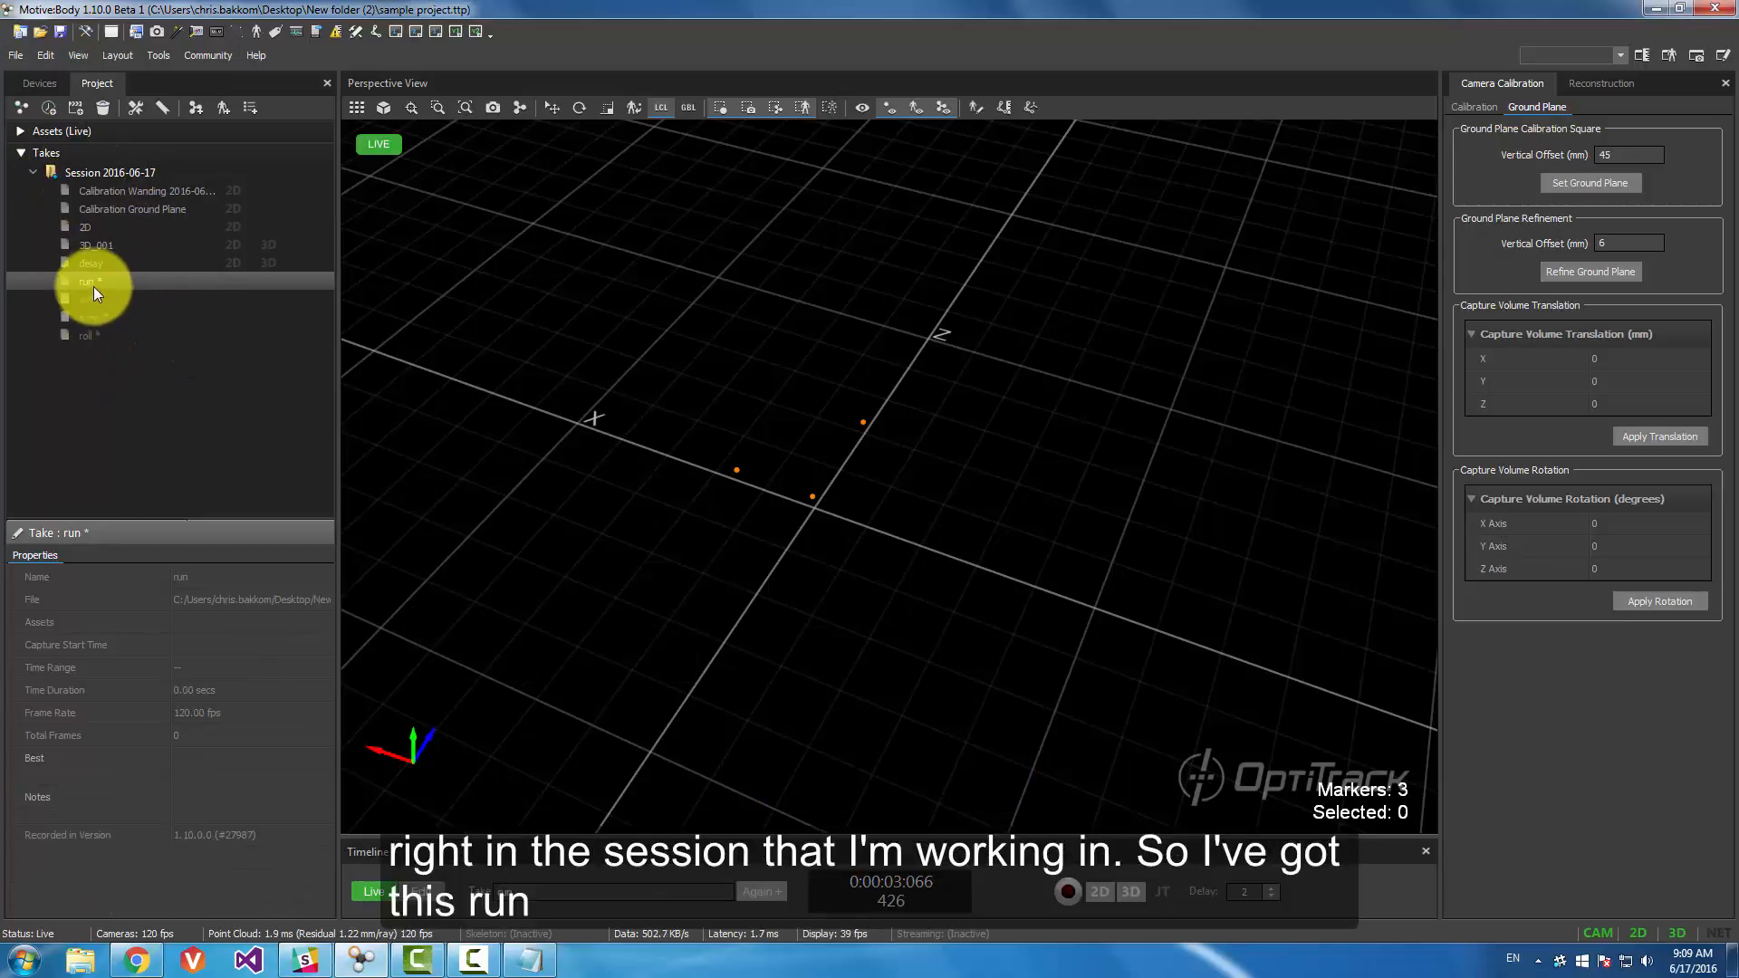
pyautogui.click(1067, 891)
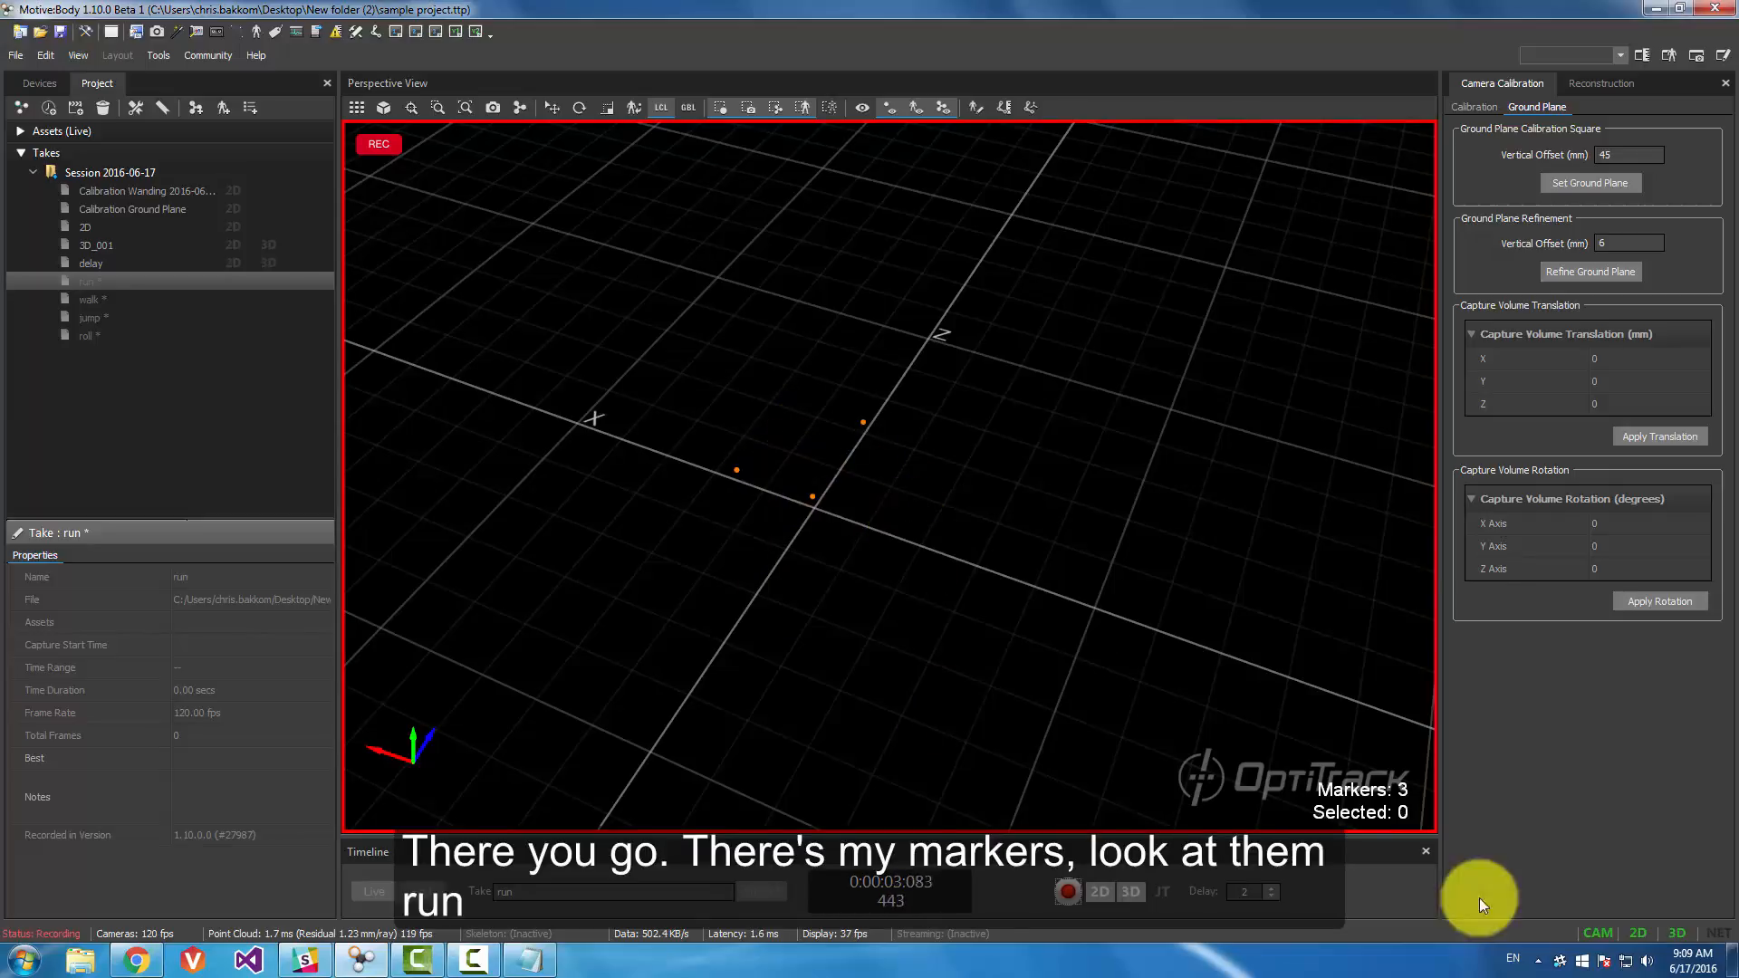
pyautogui.click(1069, 893)
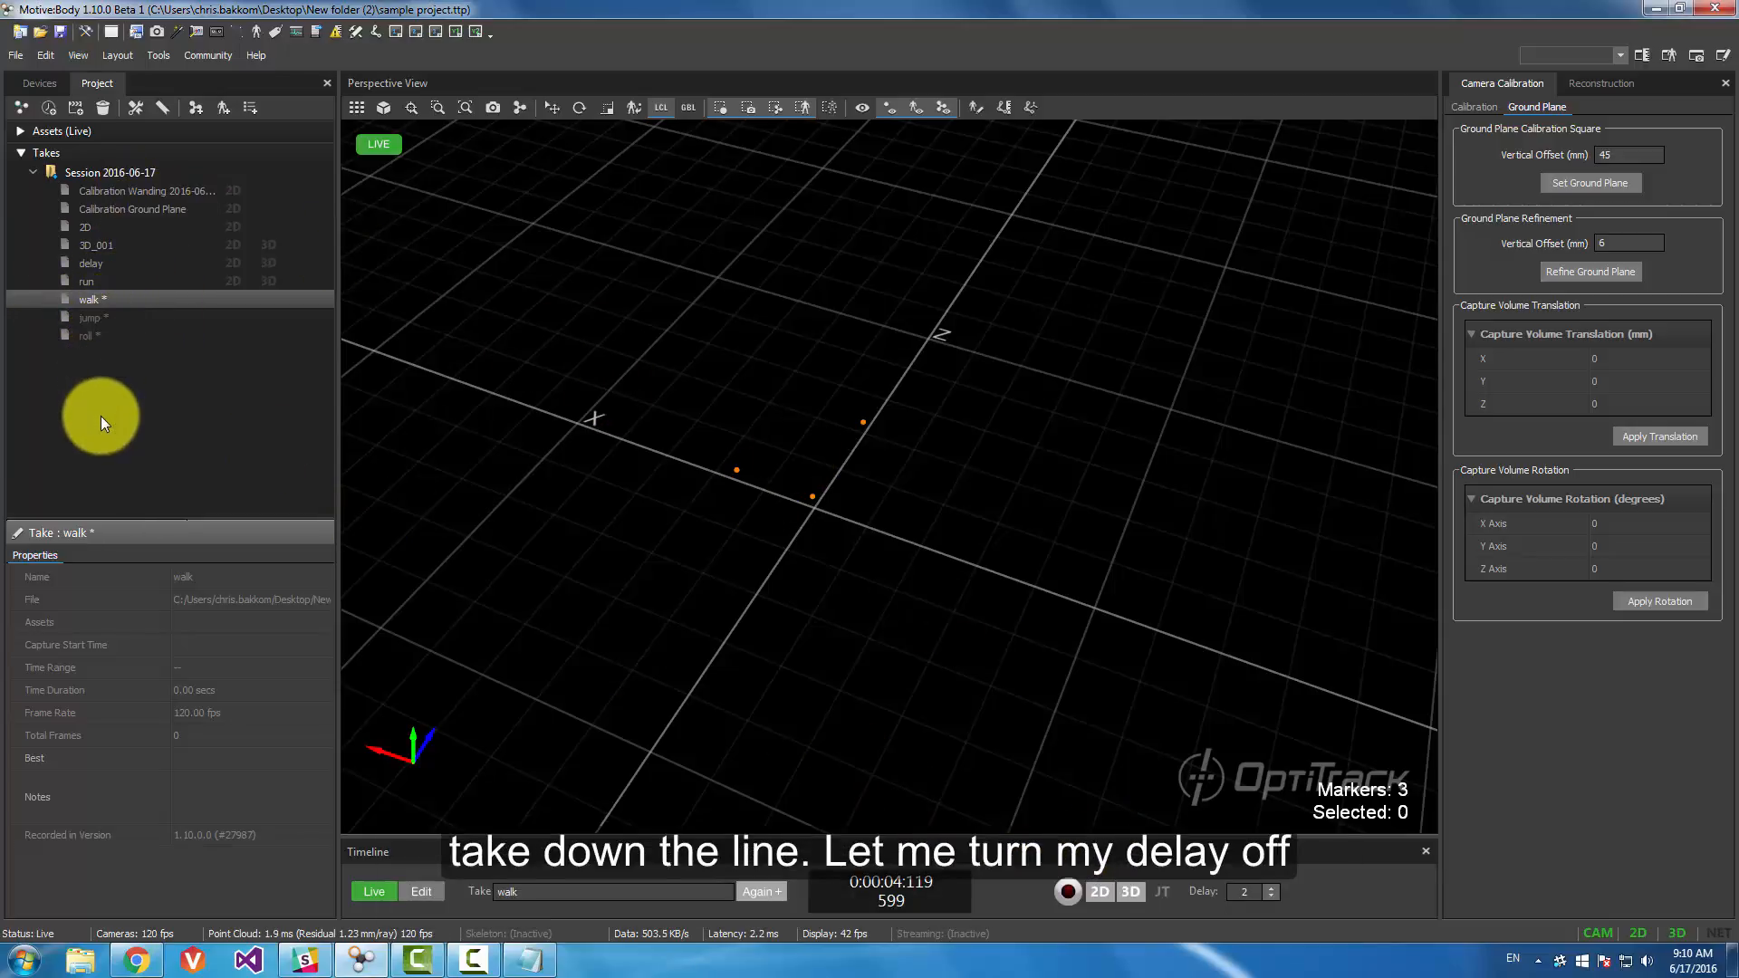
# - Set the recording delay to 0 and record the walk take using its empty take in the session
pyautogui.click(1270, 894)
pyautogui.click(1067, 891)
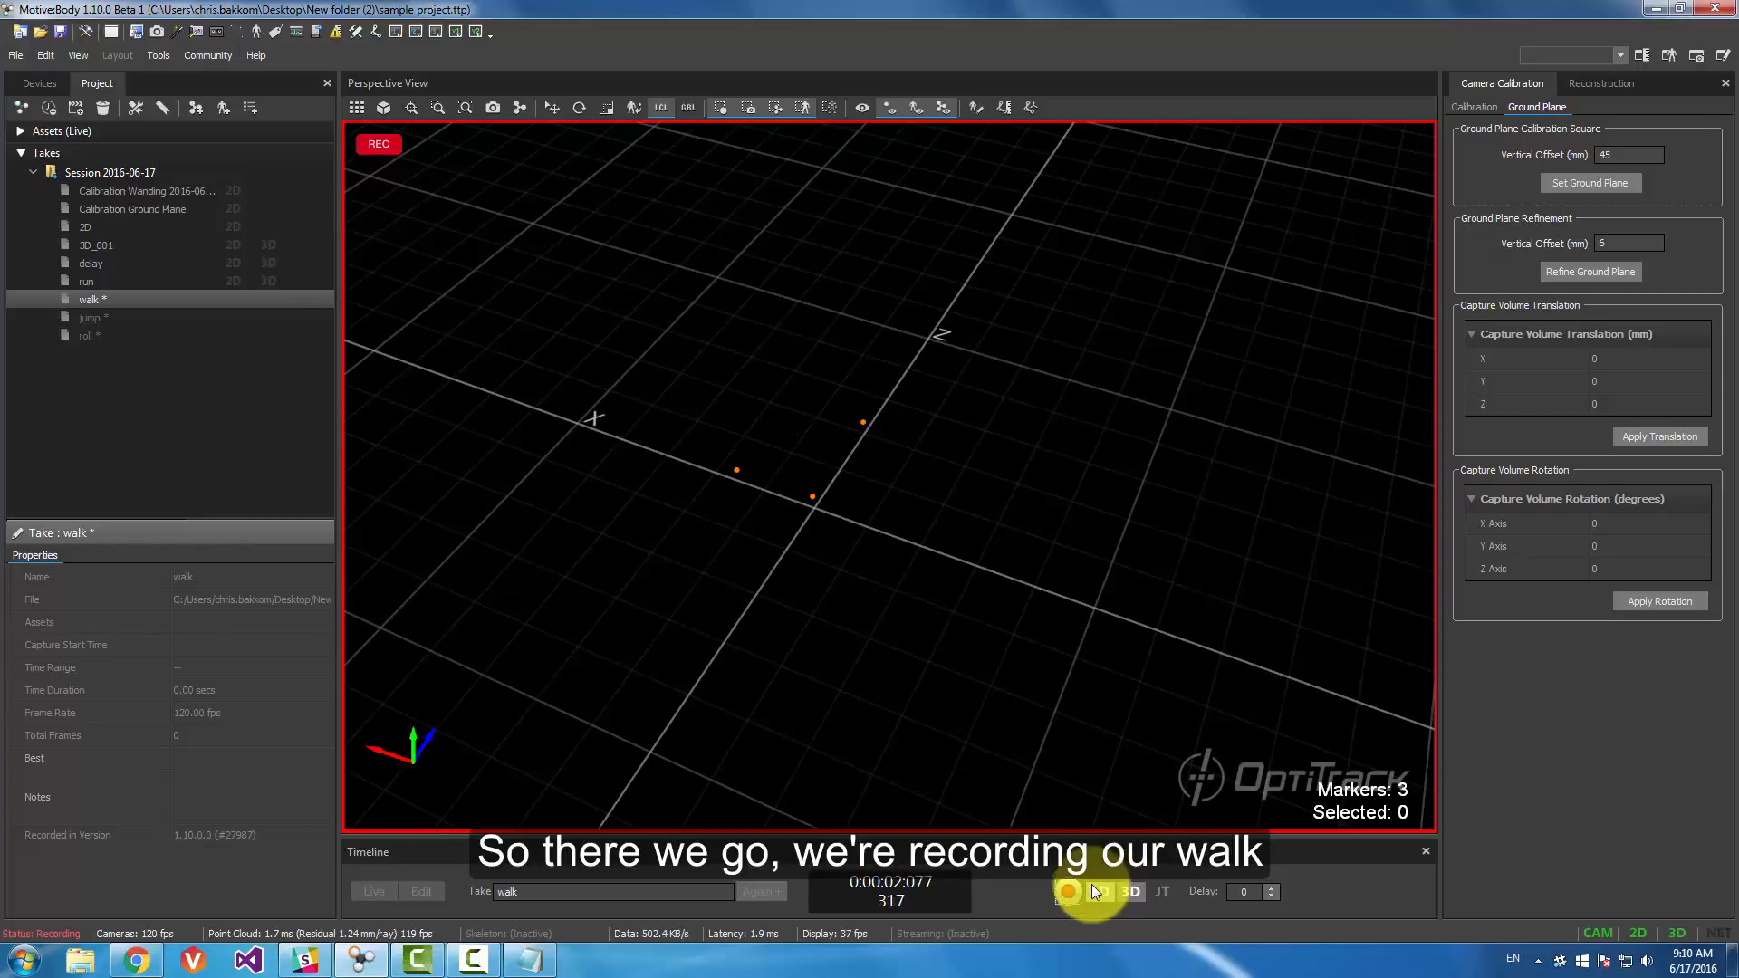
pyautogui.click(1068, 893)
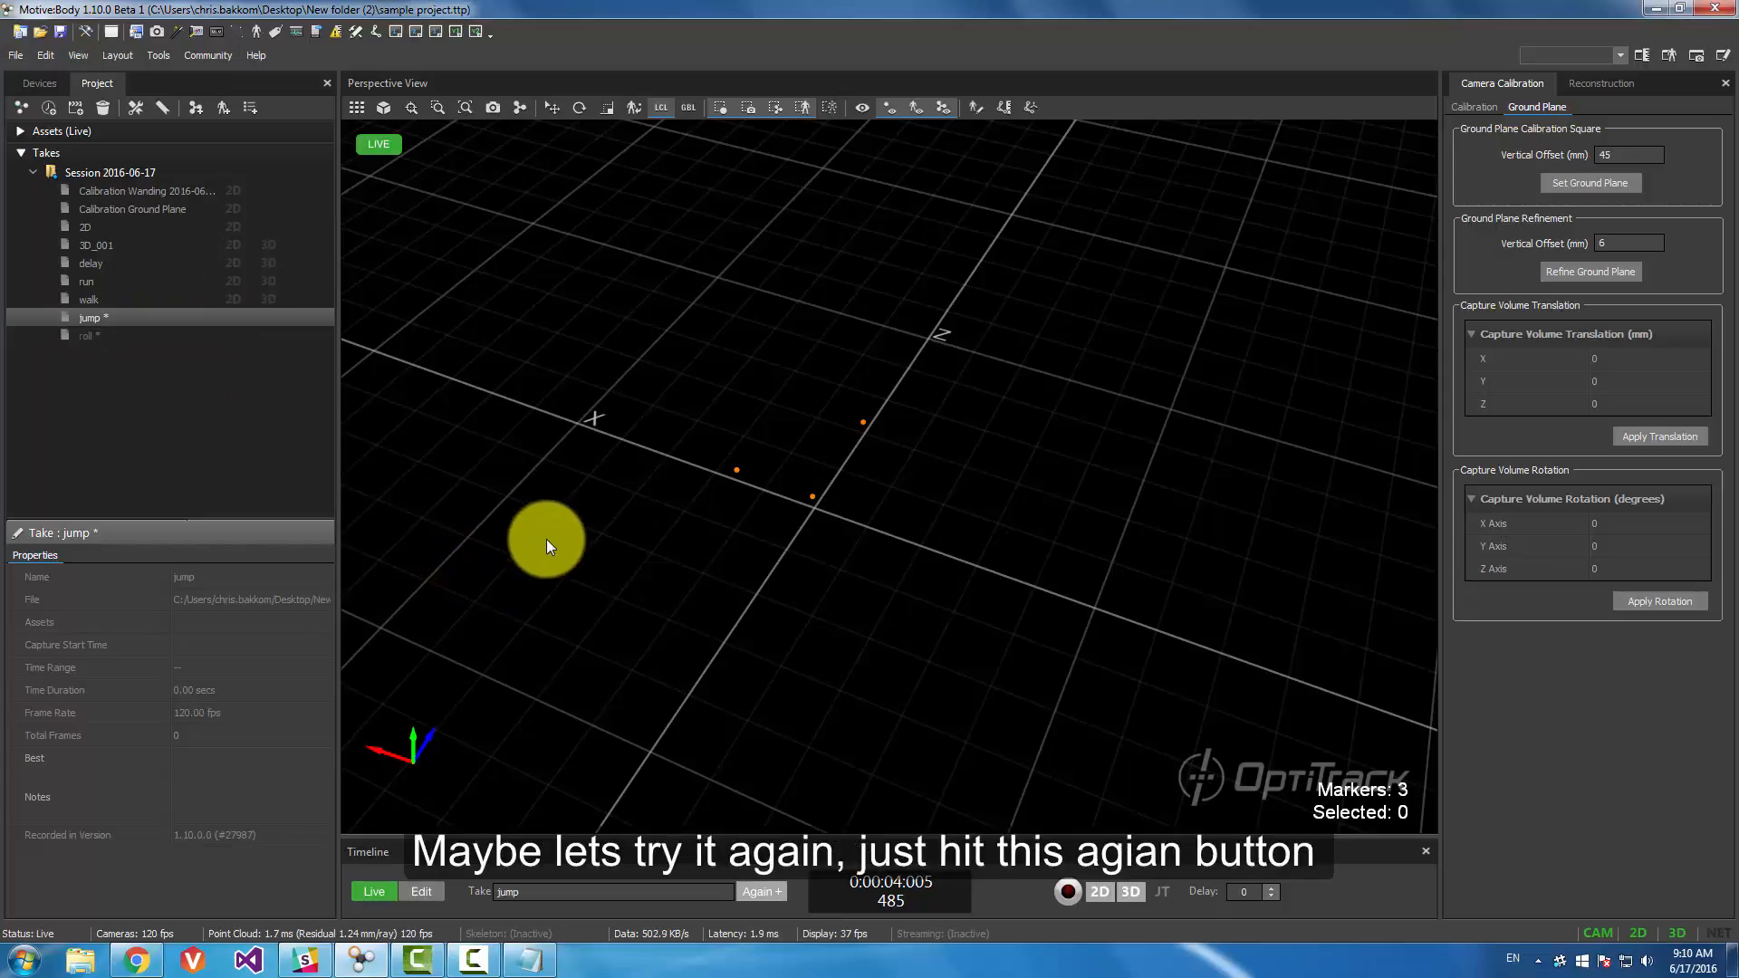
# - Record the walk take again two more times as incremented takes, about 2 seconds and about 1.5 seconds long
pyautogui.click(773, 894)
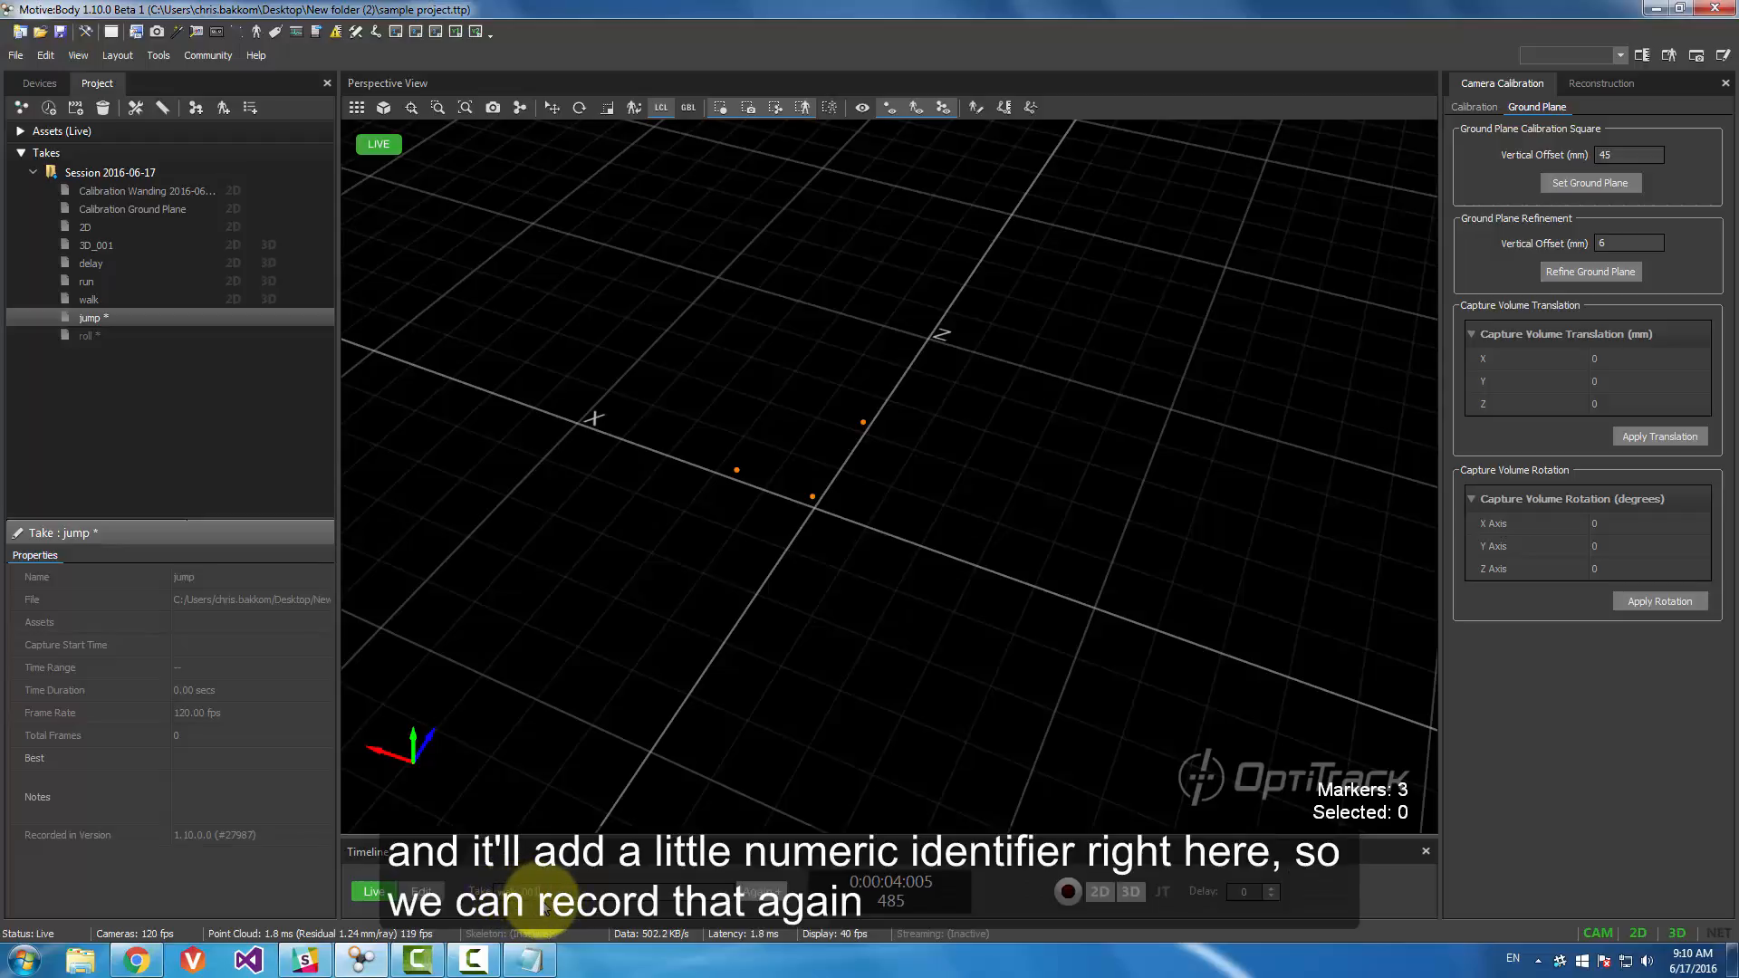
pyautogui.click(1066, 892)
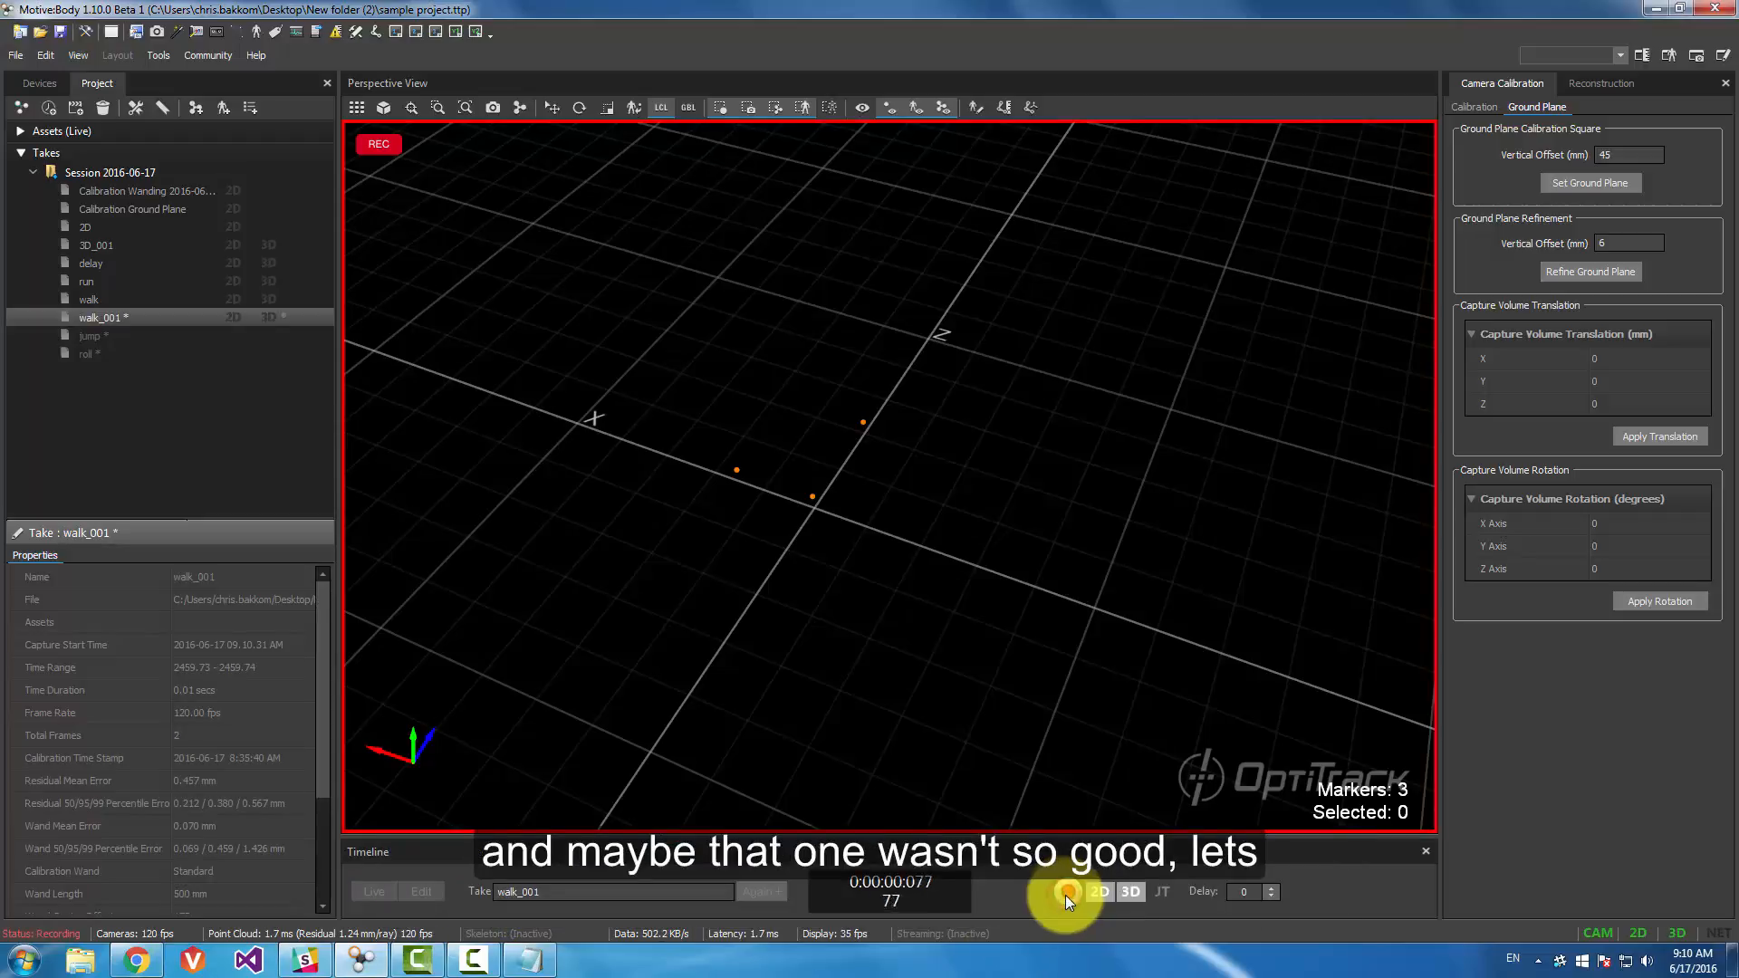
pyautogui.click(1067, 892)
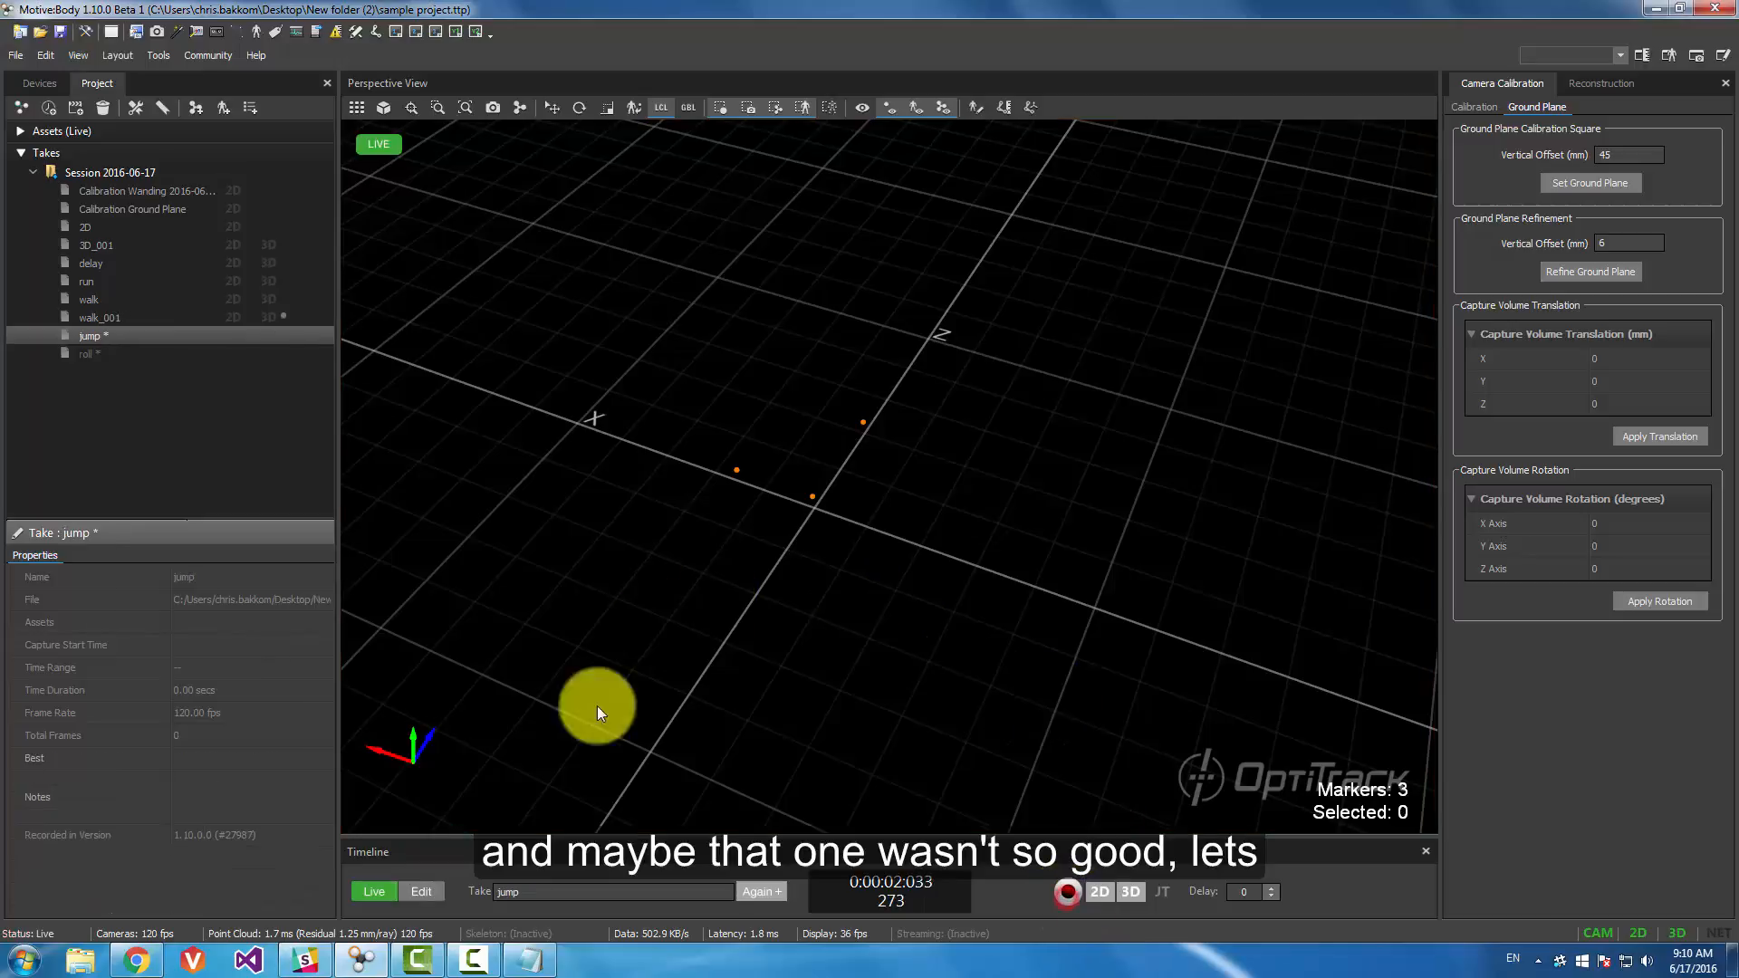
pyautogui.click(764, 888)
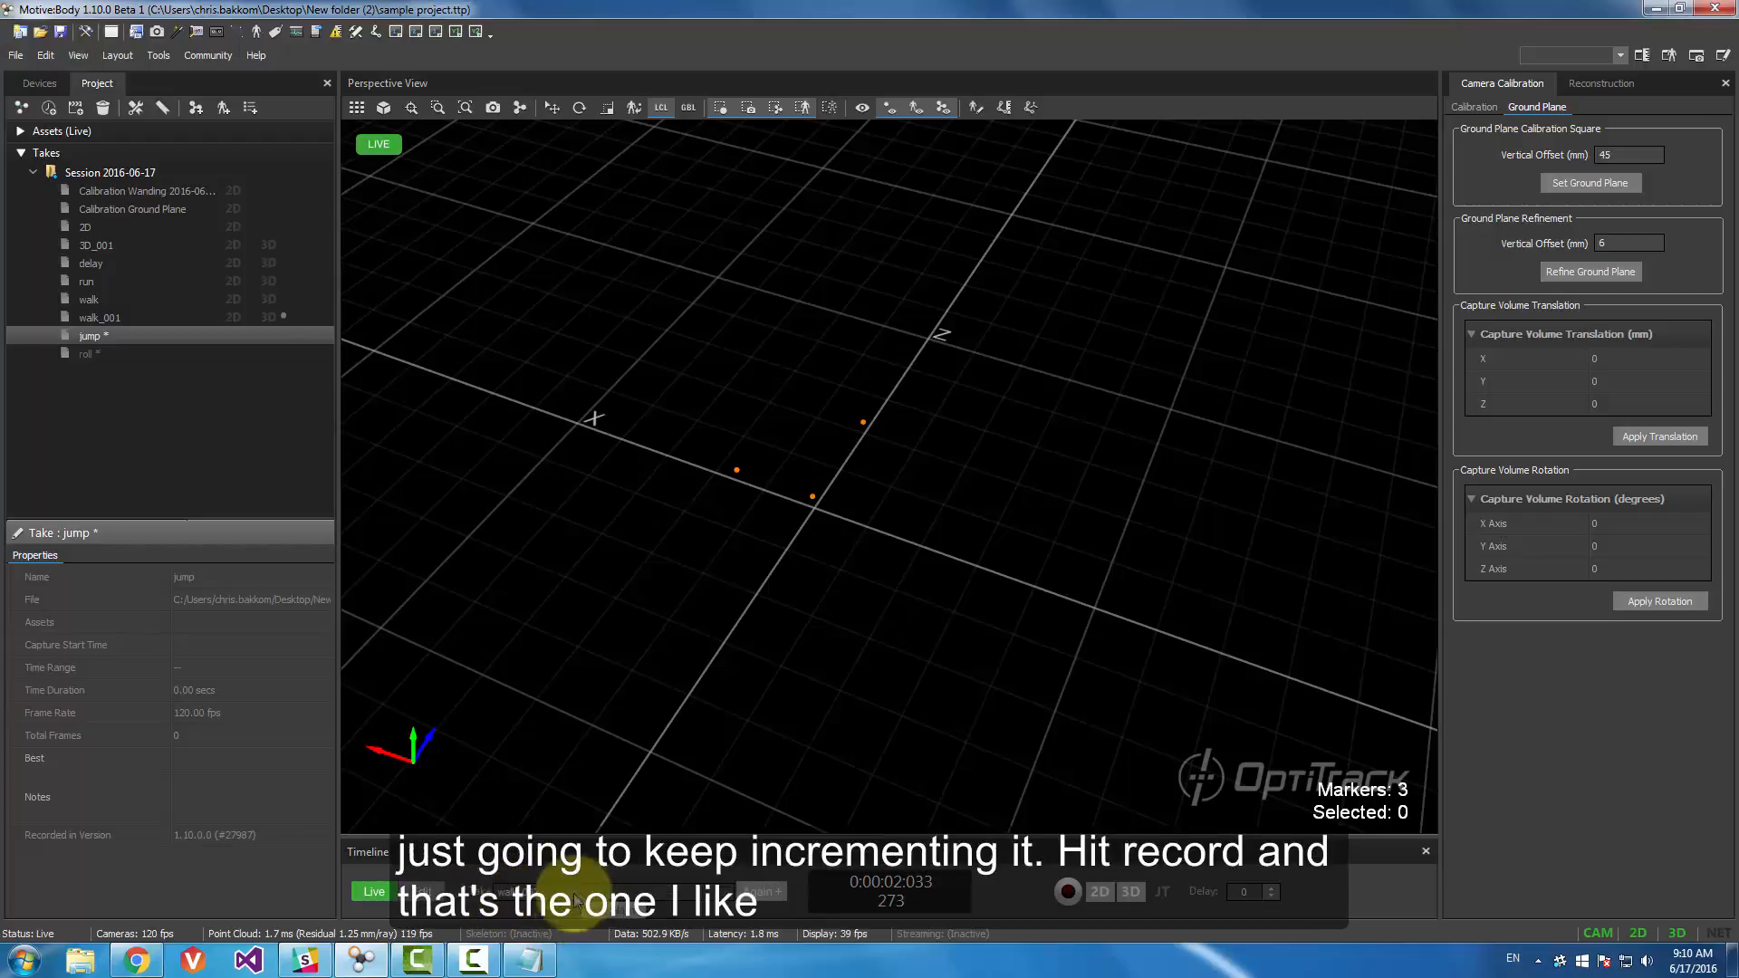
pyautogui.click(1069, 895)
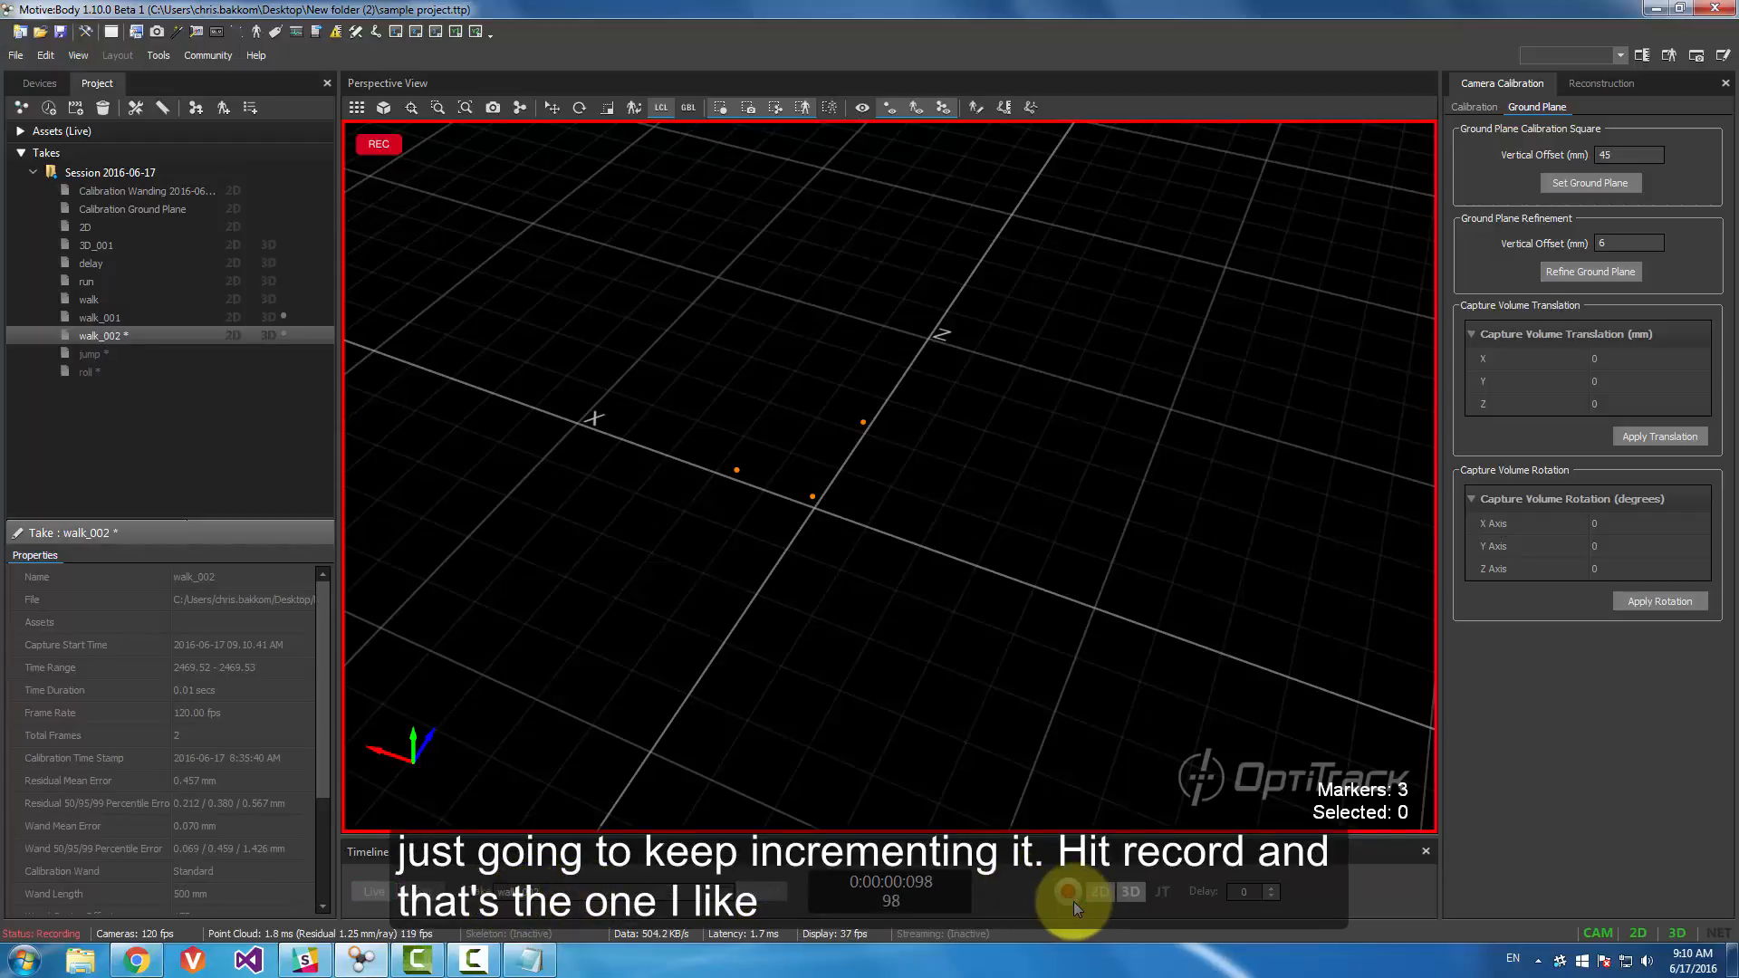
pyautogui.click(1069, 895)
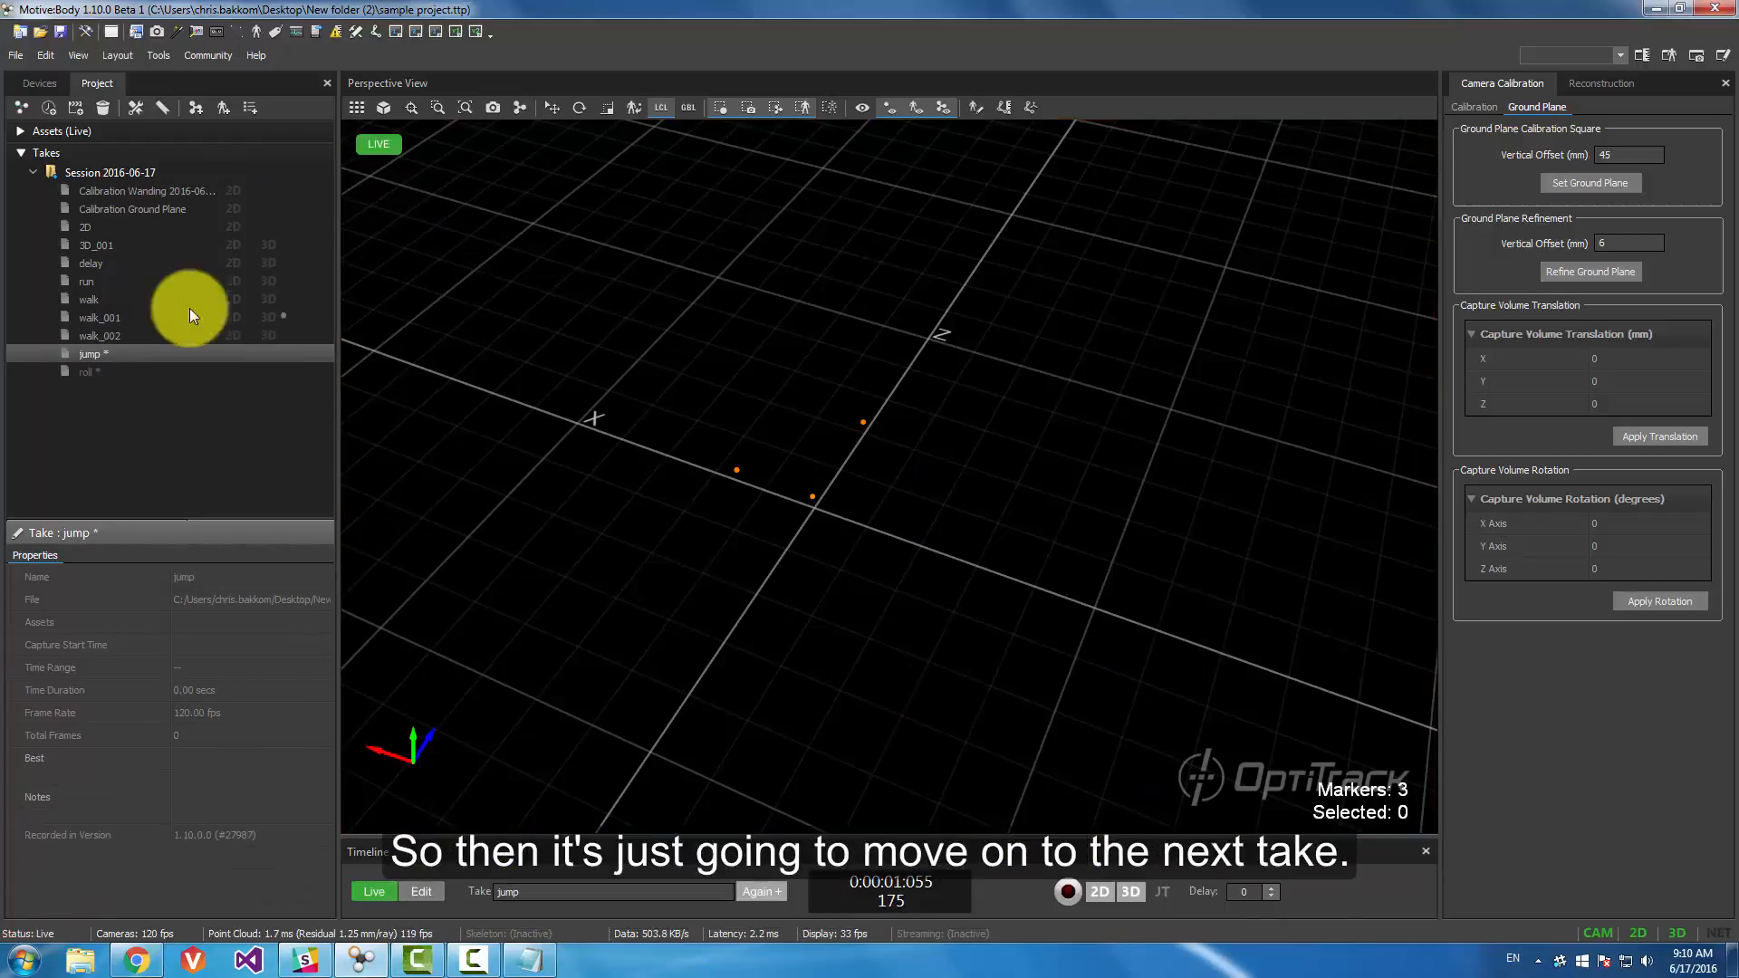
# - Record the jump and roll takes for about 2 seconds each, using their empty takes in the session
pyautogui.click(1068, 893)
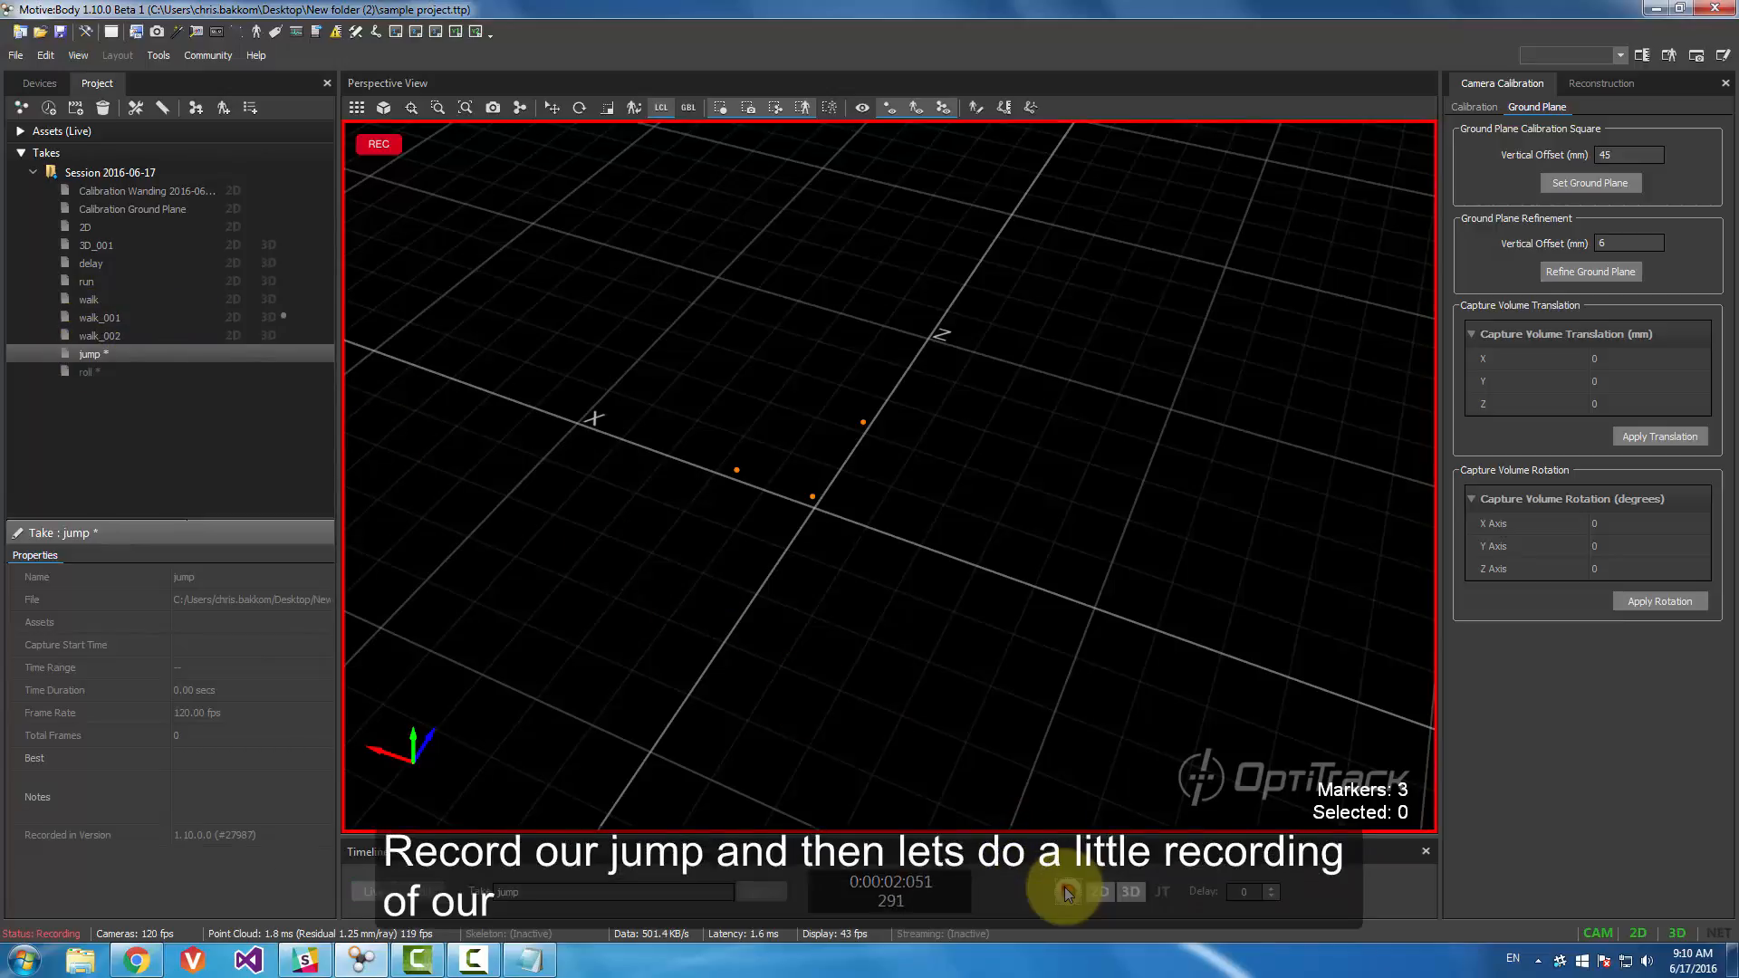
pyautogui.click(1068, 894)
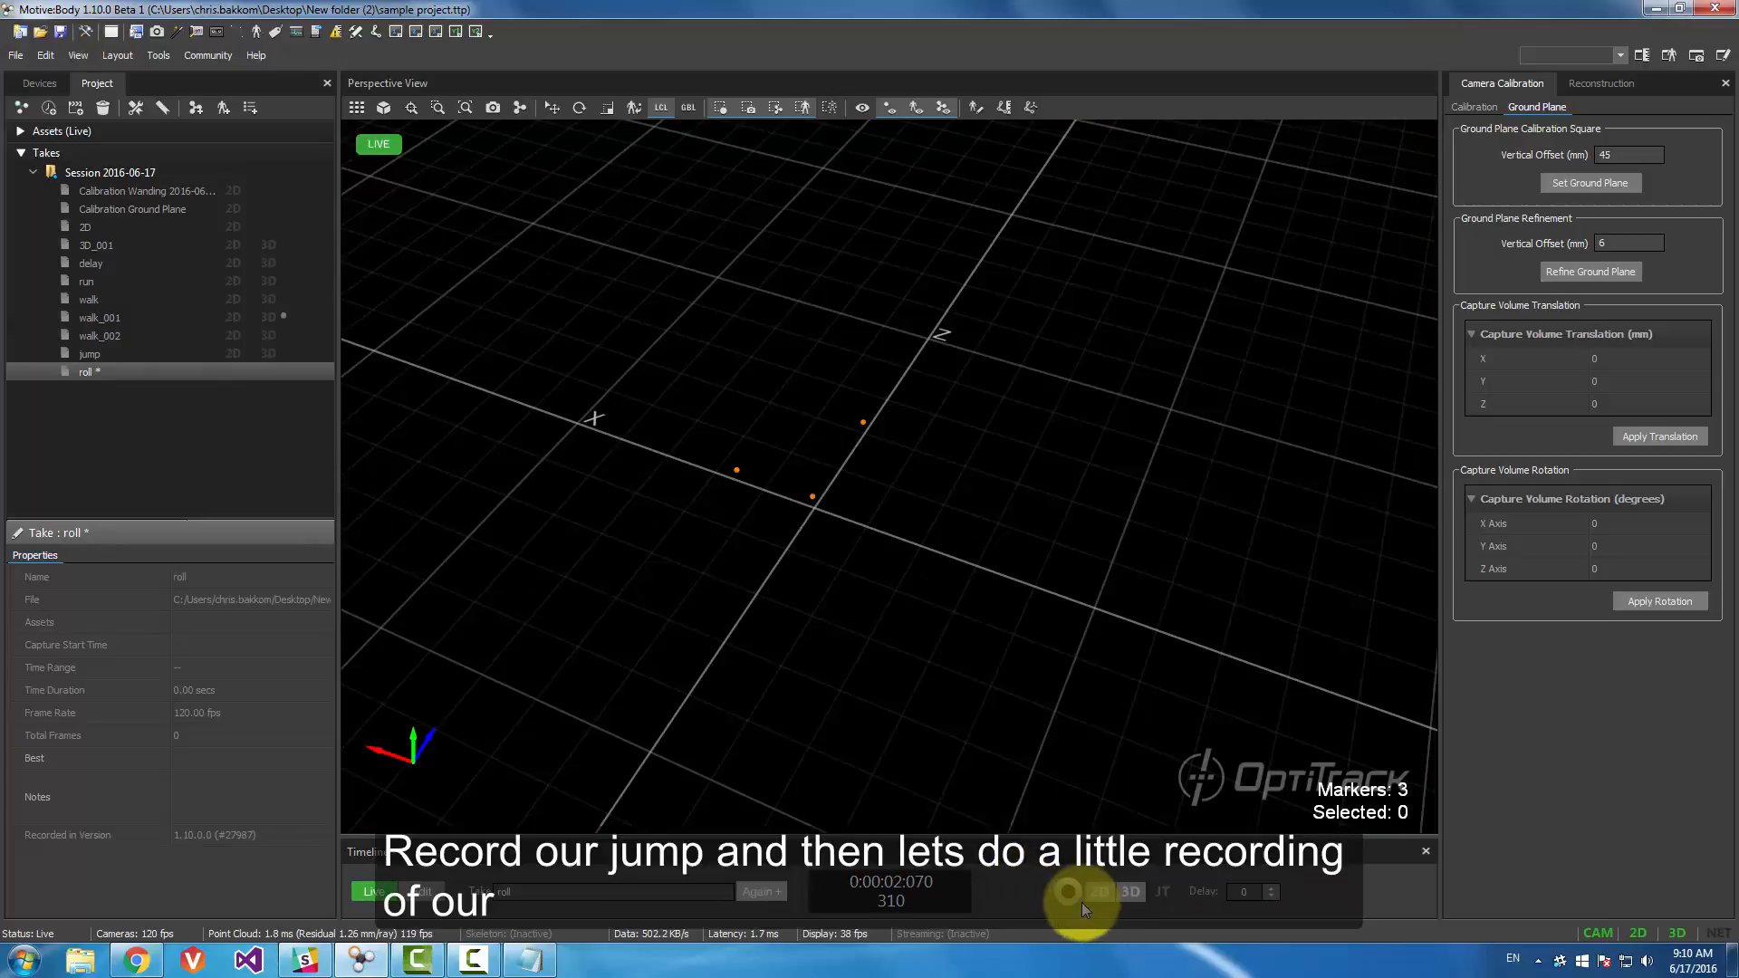
pyautogui.click(1078, 898)
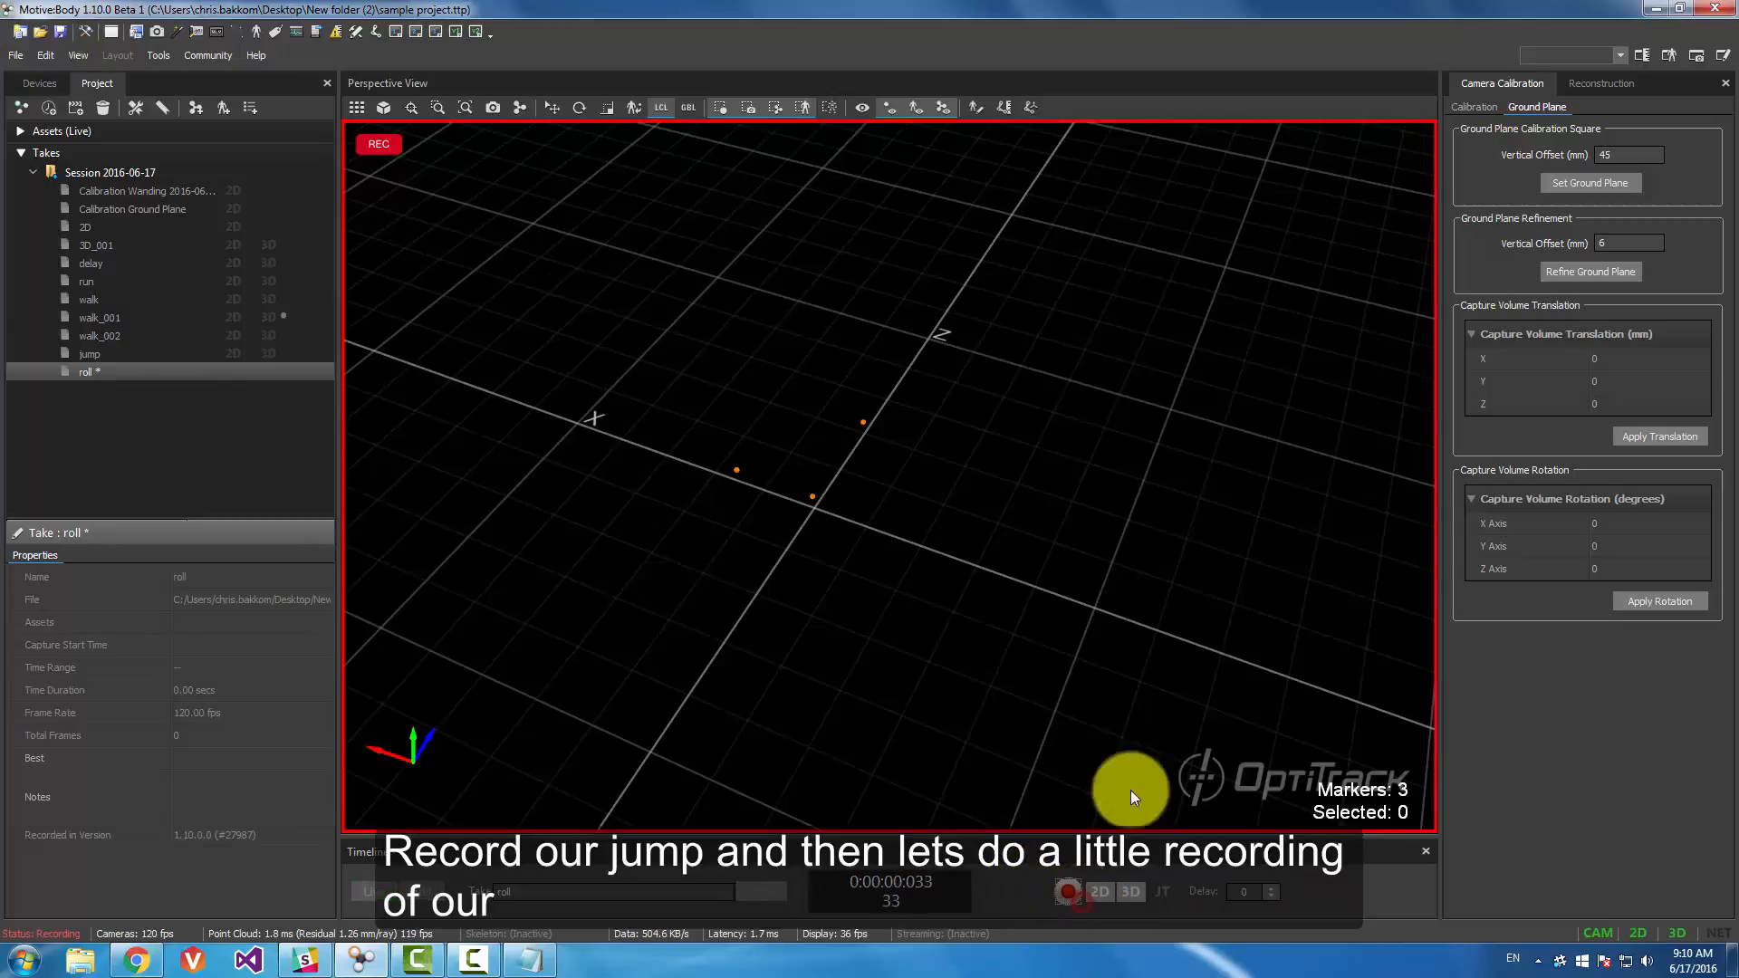
pyautogui.click(1067, 893)
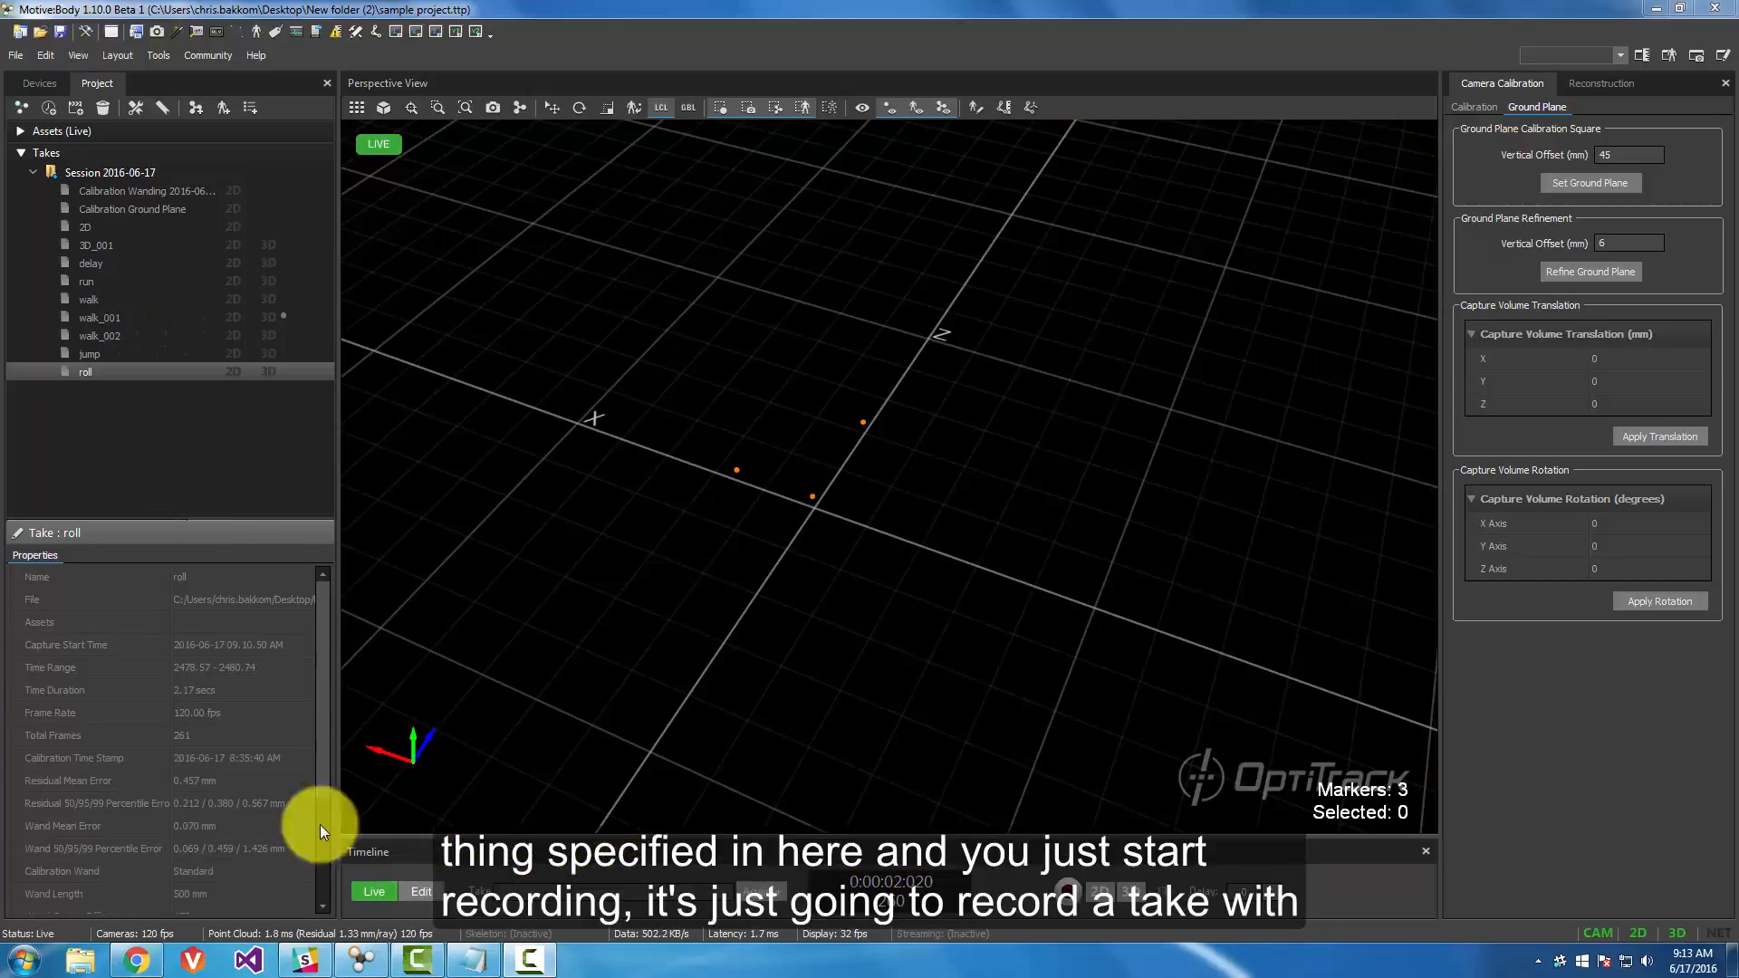
# - Record a take of about 5 seconds without specifying a take name
pyautogui.click(1073, 897)
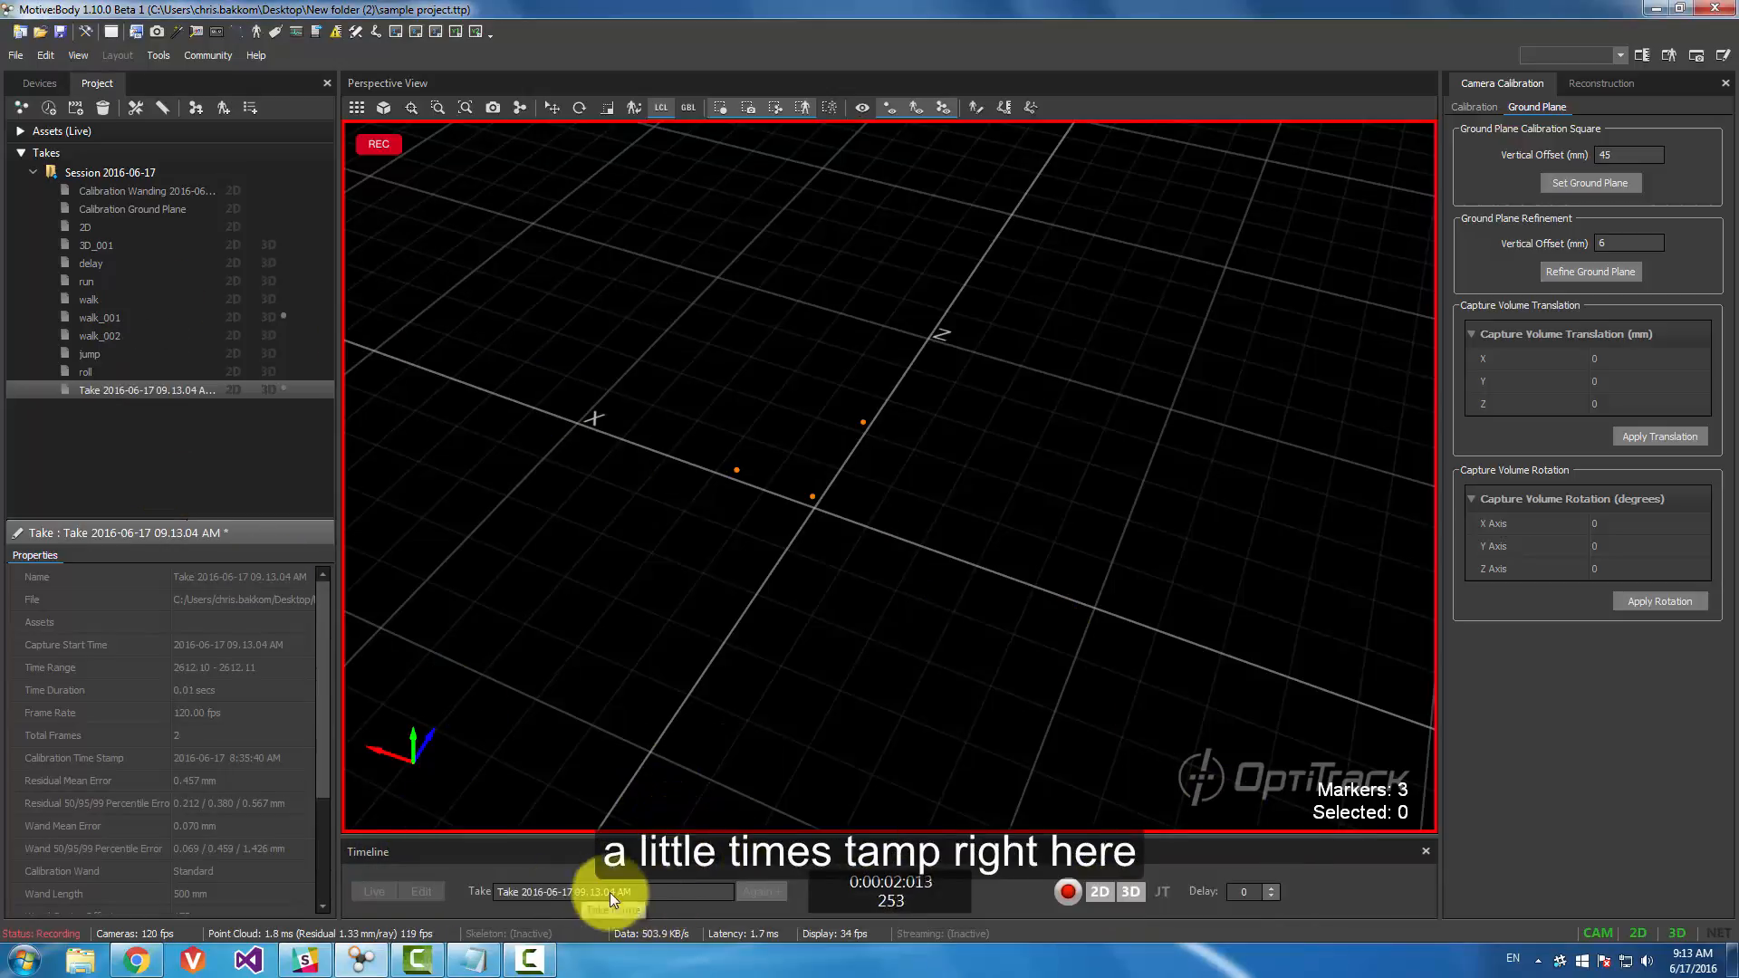
pyautogui.click(1067, 895)
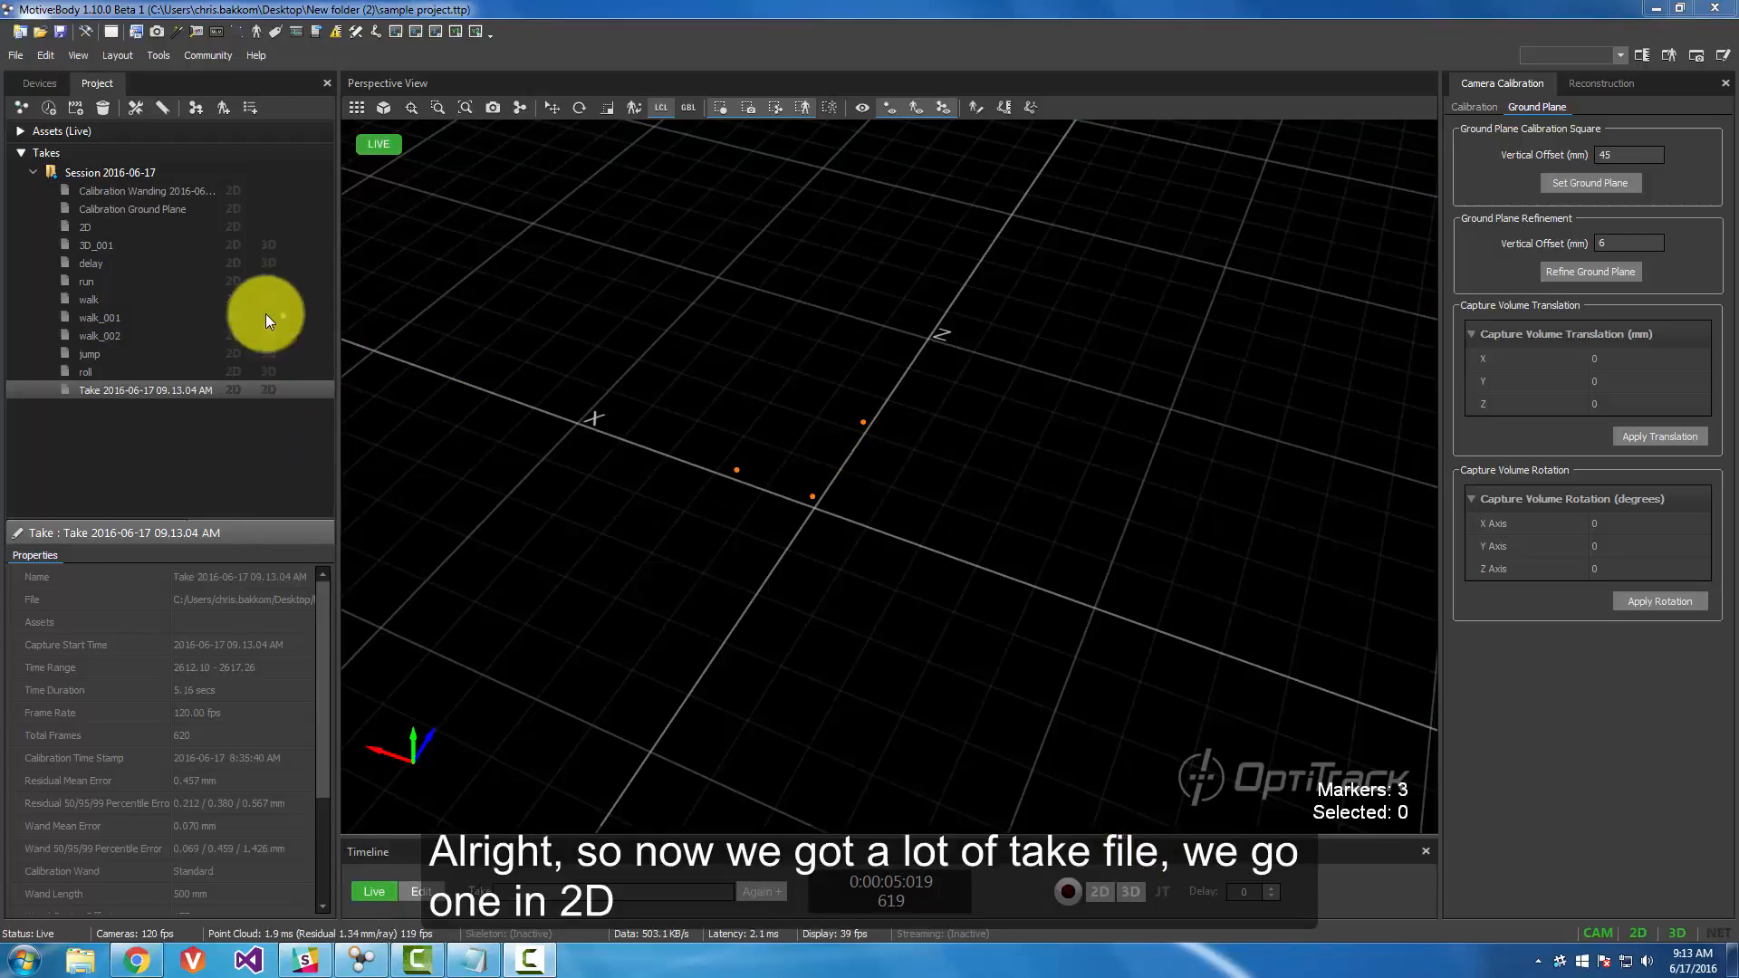
# - Open the walk_002 take in Edit mode, toggle between Live and Edit modes, and return to Live mode
pyautogui.click(178, 220)
pyautogui.click(160, 335)
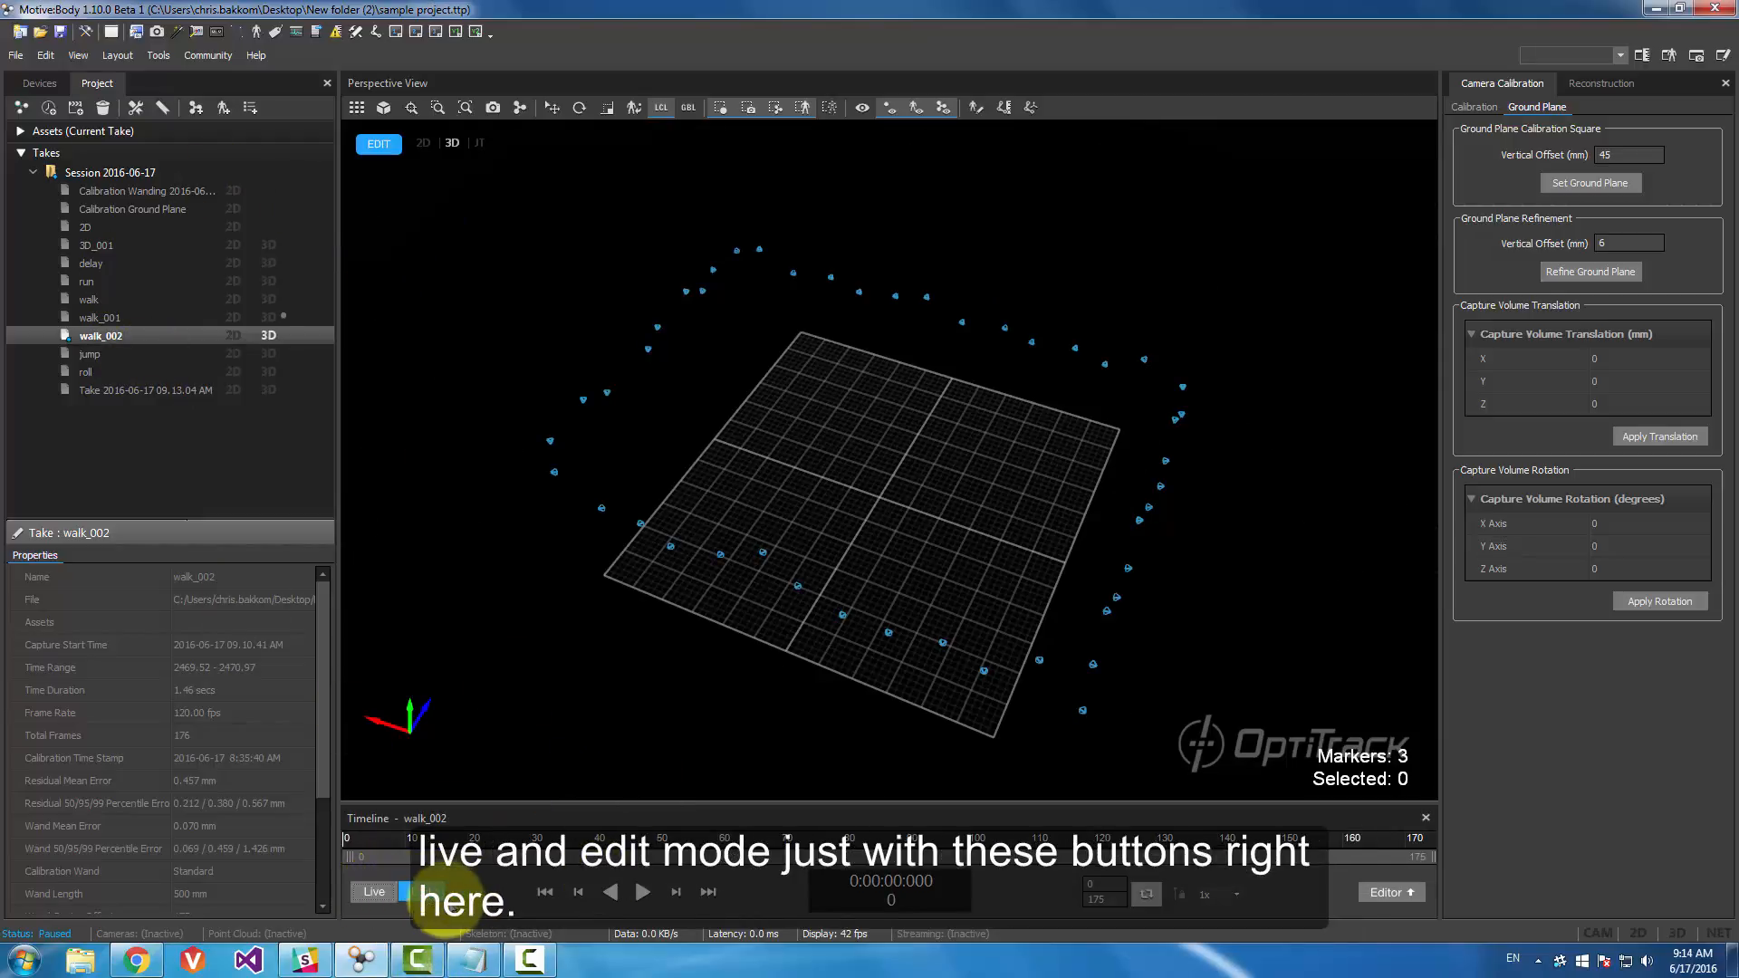
pyautogui.click(376, 892)
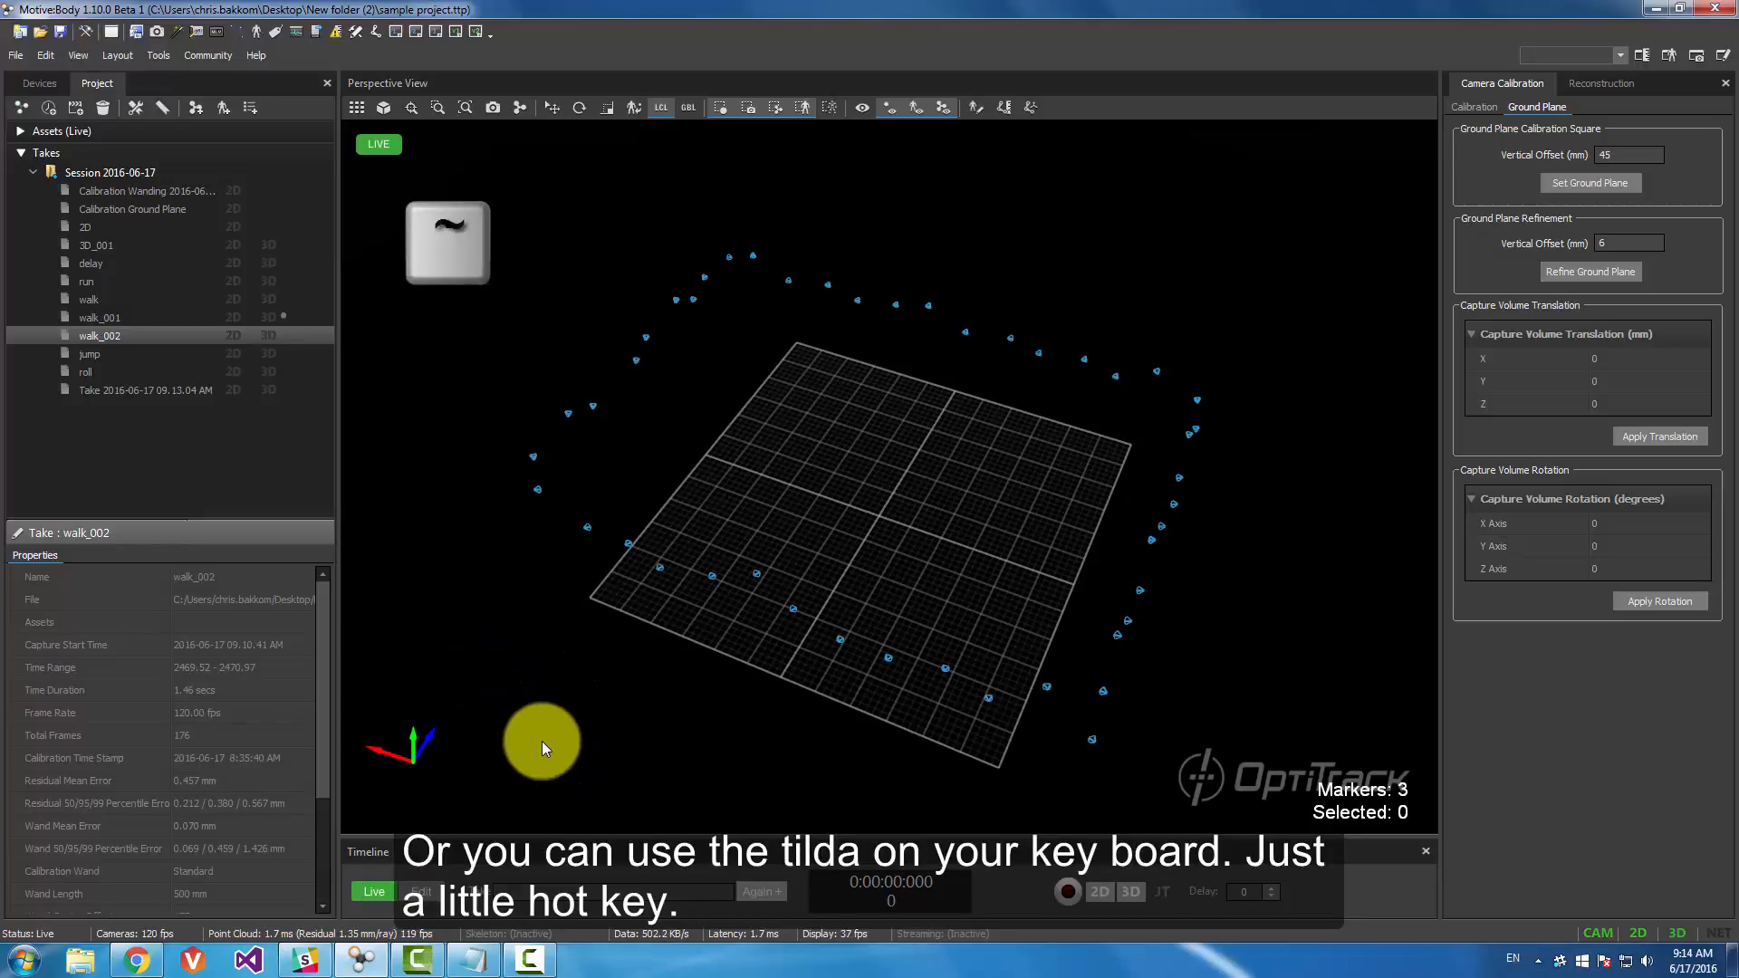
pyautogui.press('`')
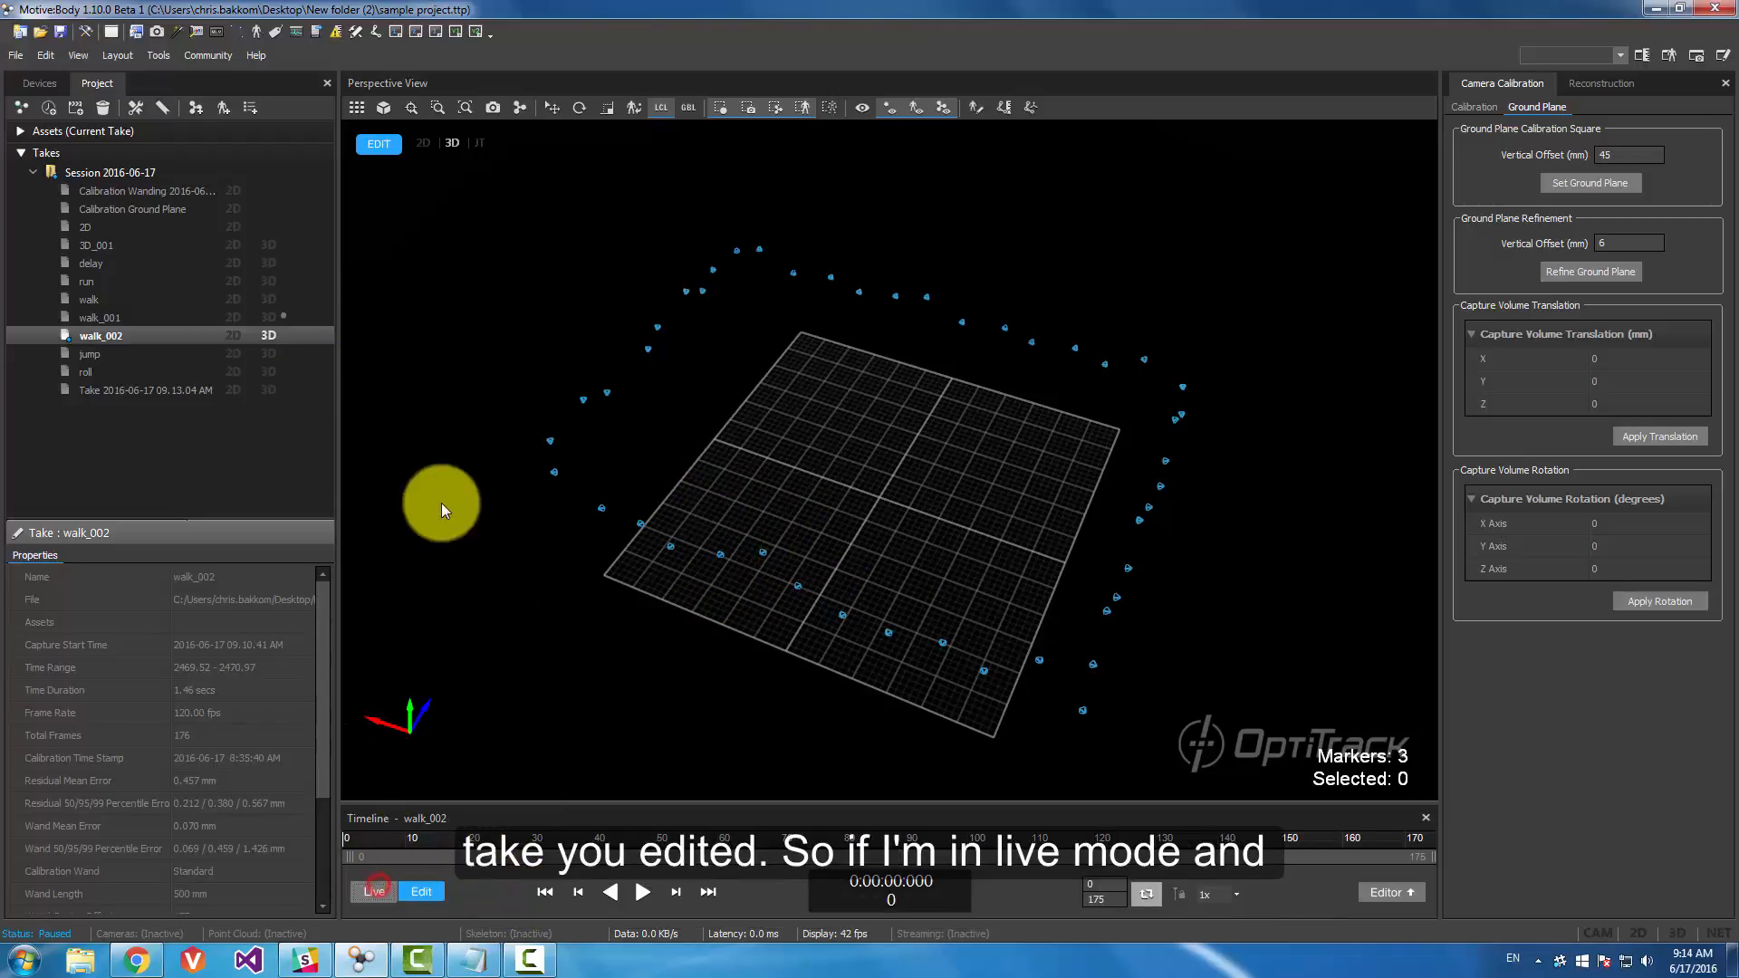
pyautogui.press('`')
# - Record another unnamed take for about 2 seconds, then open the walk_002 take for editing
pyautogui.click(1067, 892)
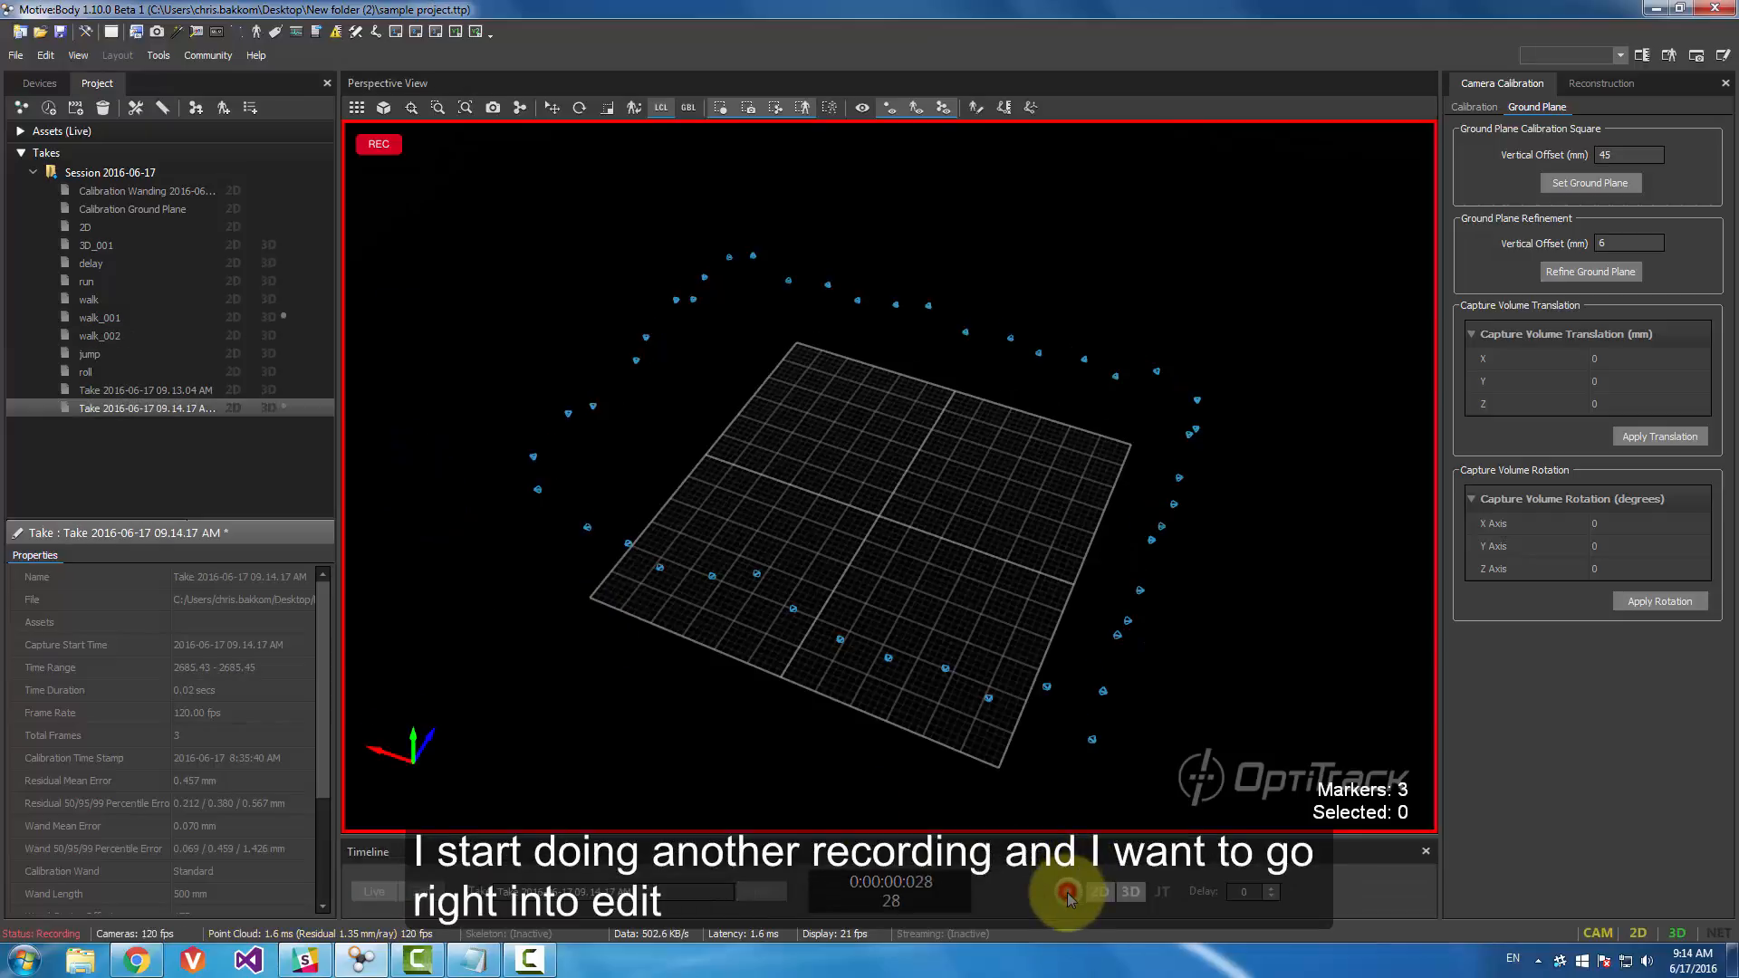
pyautogui.click(1070, 894)
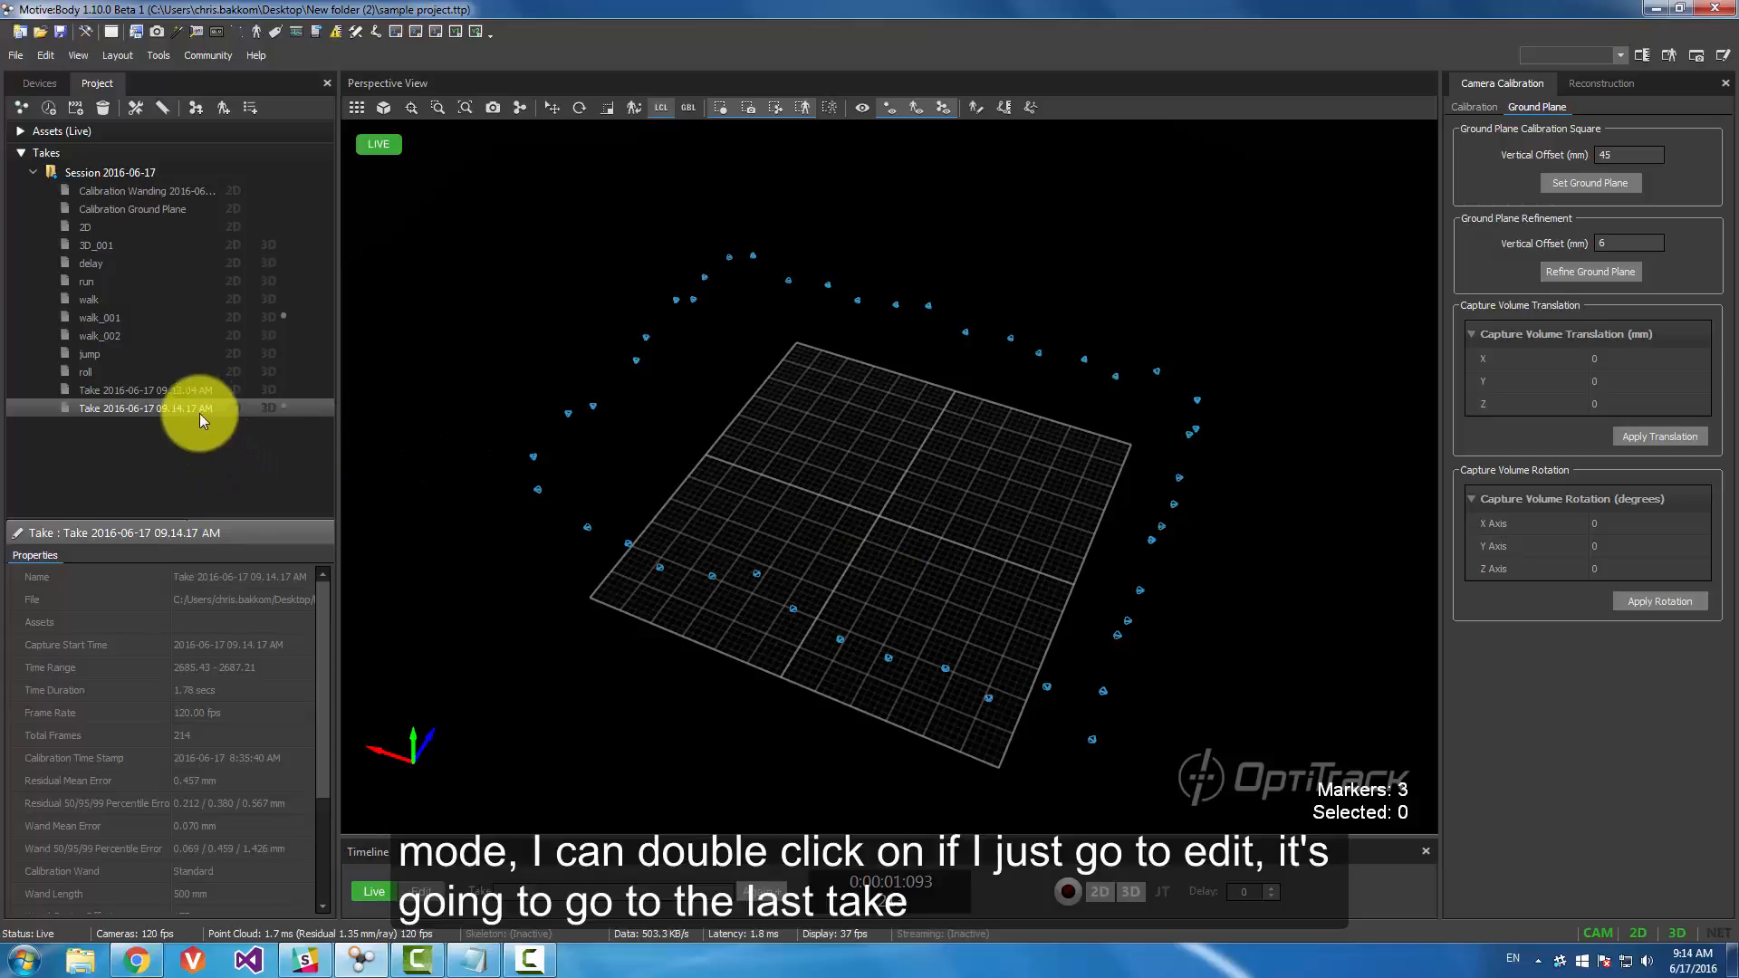
pyautogui.doubleClick(179, 335)
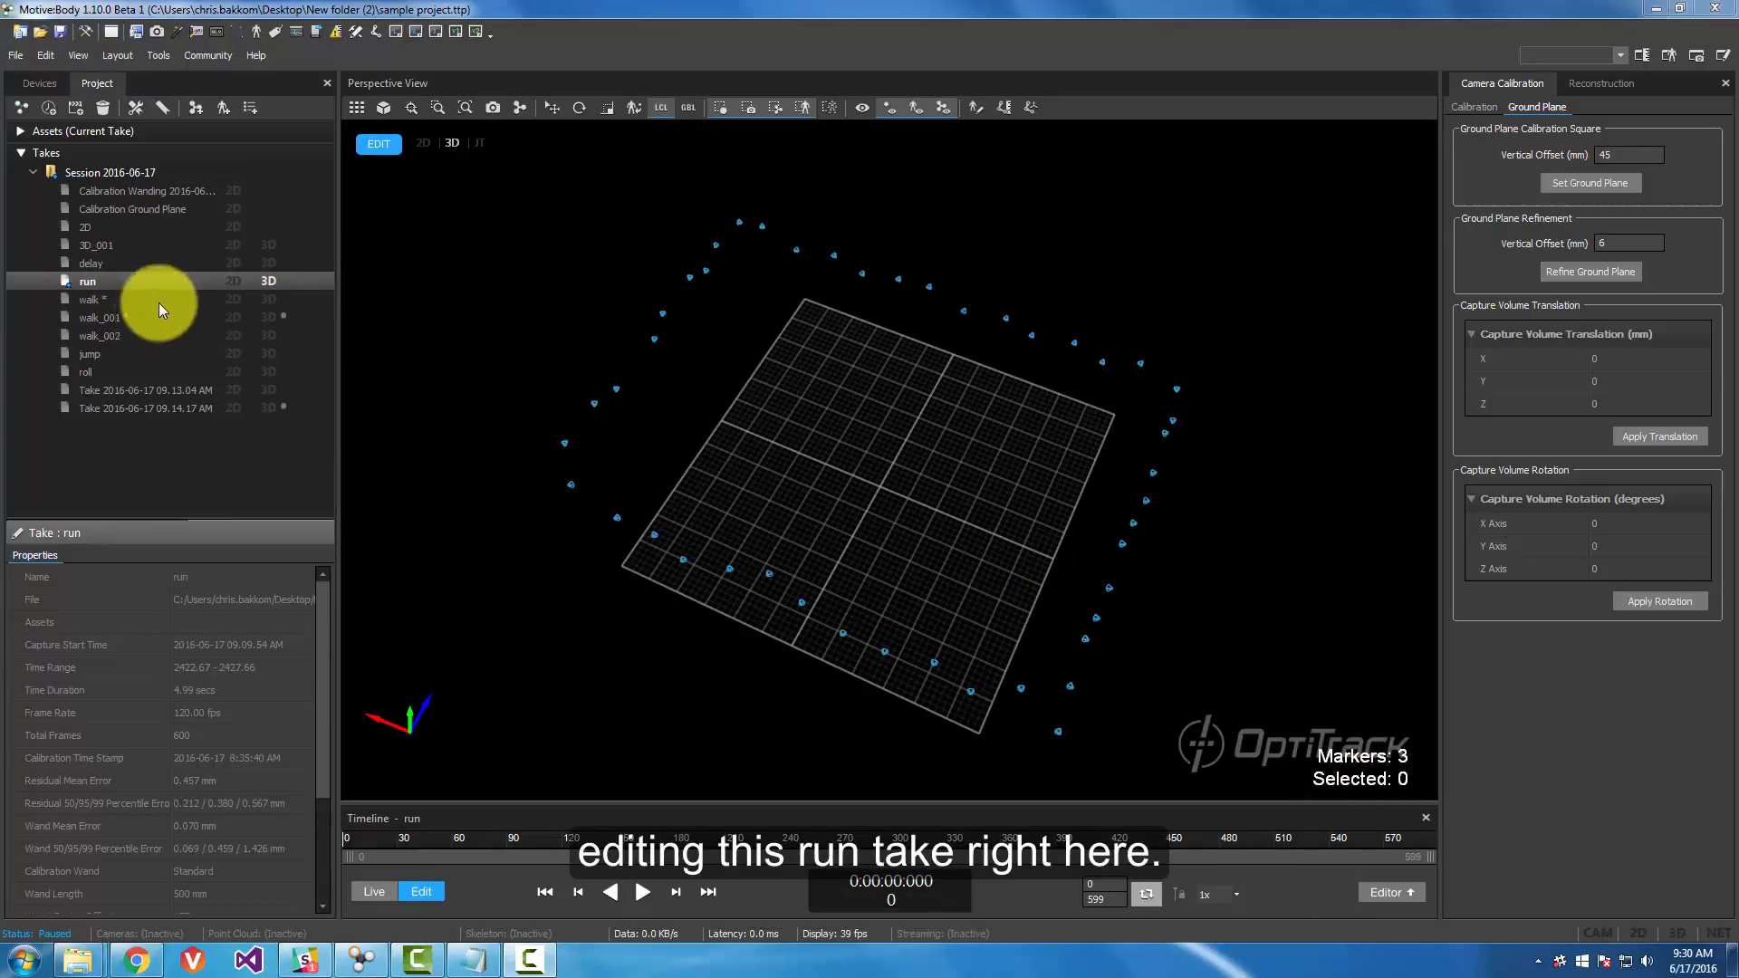
# - Play back the run take in Edit mode, pause it, and scrub the timeline to frame 246
pyautogui.click(68, 284)
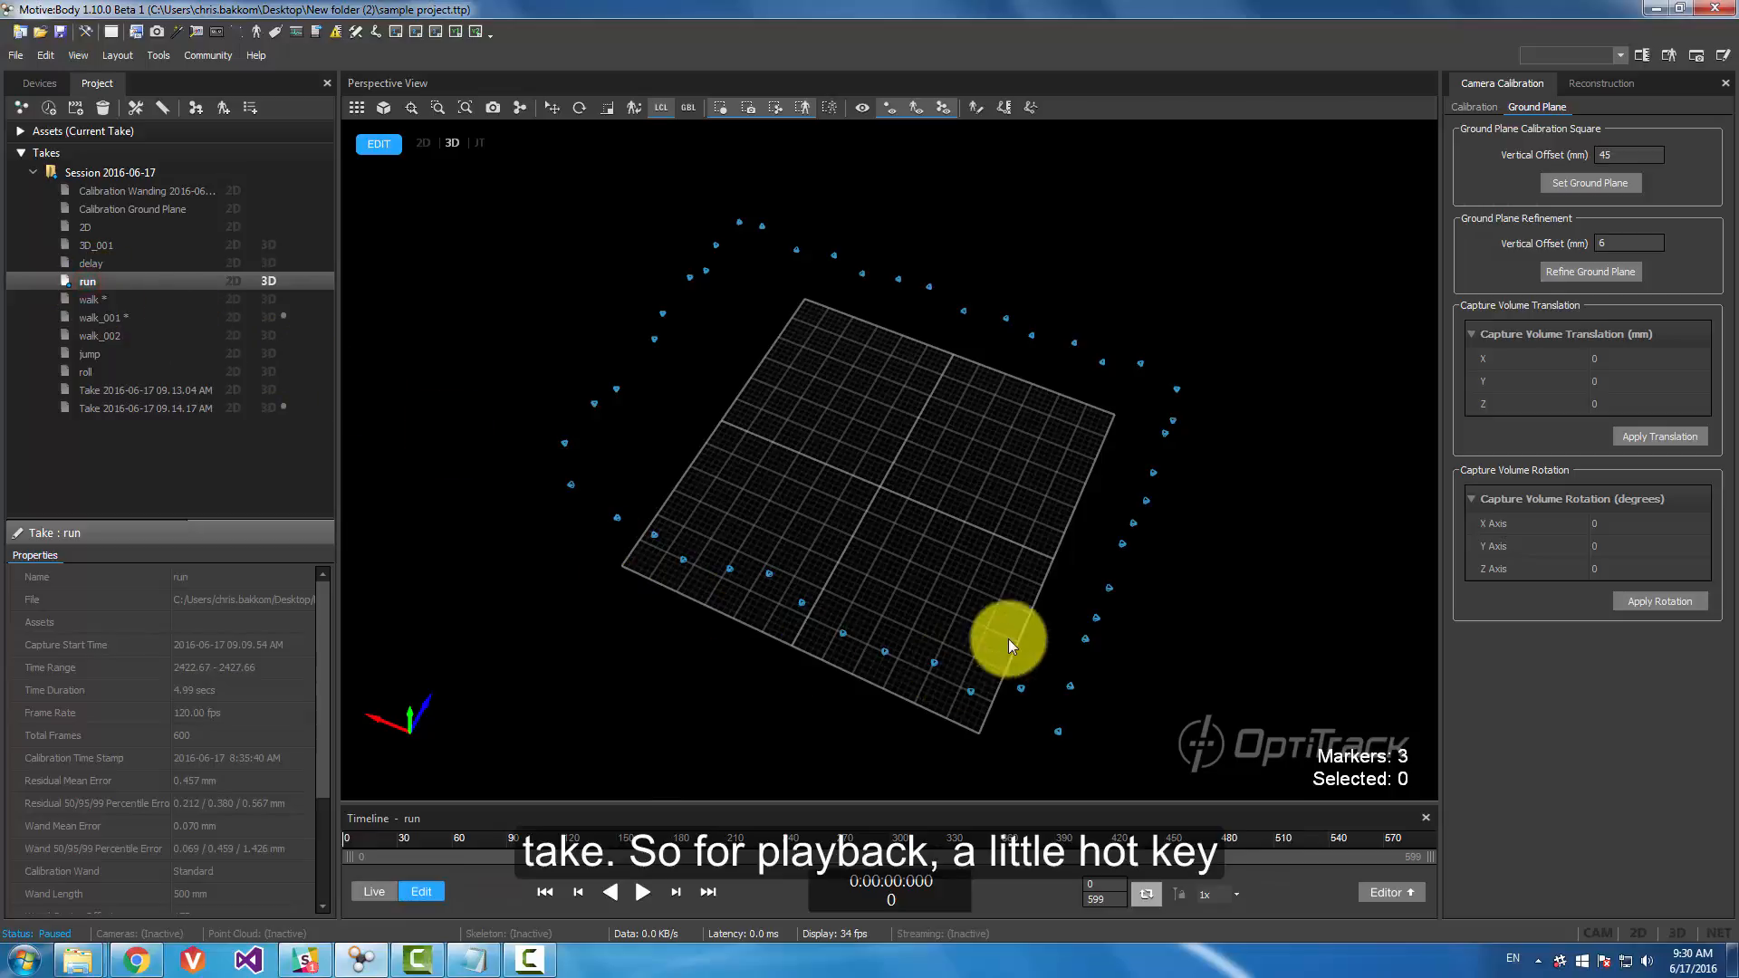
pyautogui.moveTo(937, 592); pyautogui.dragTo(742, 546, button='right')
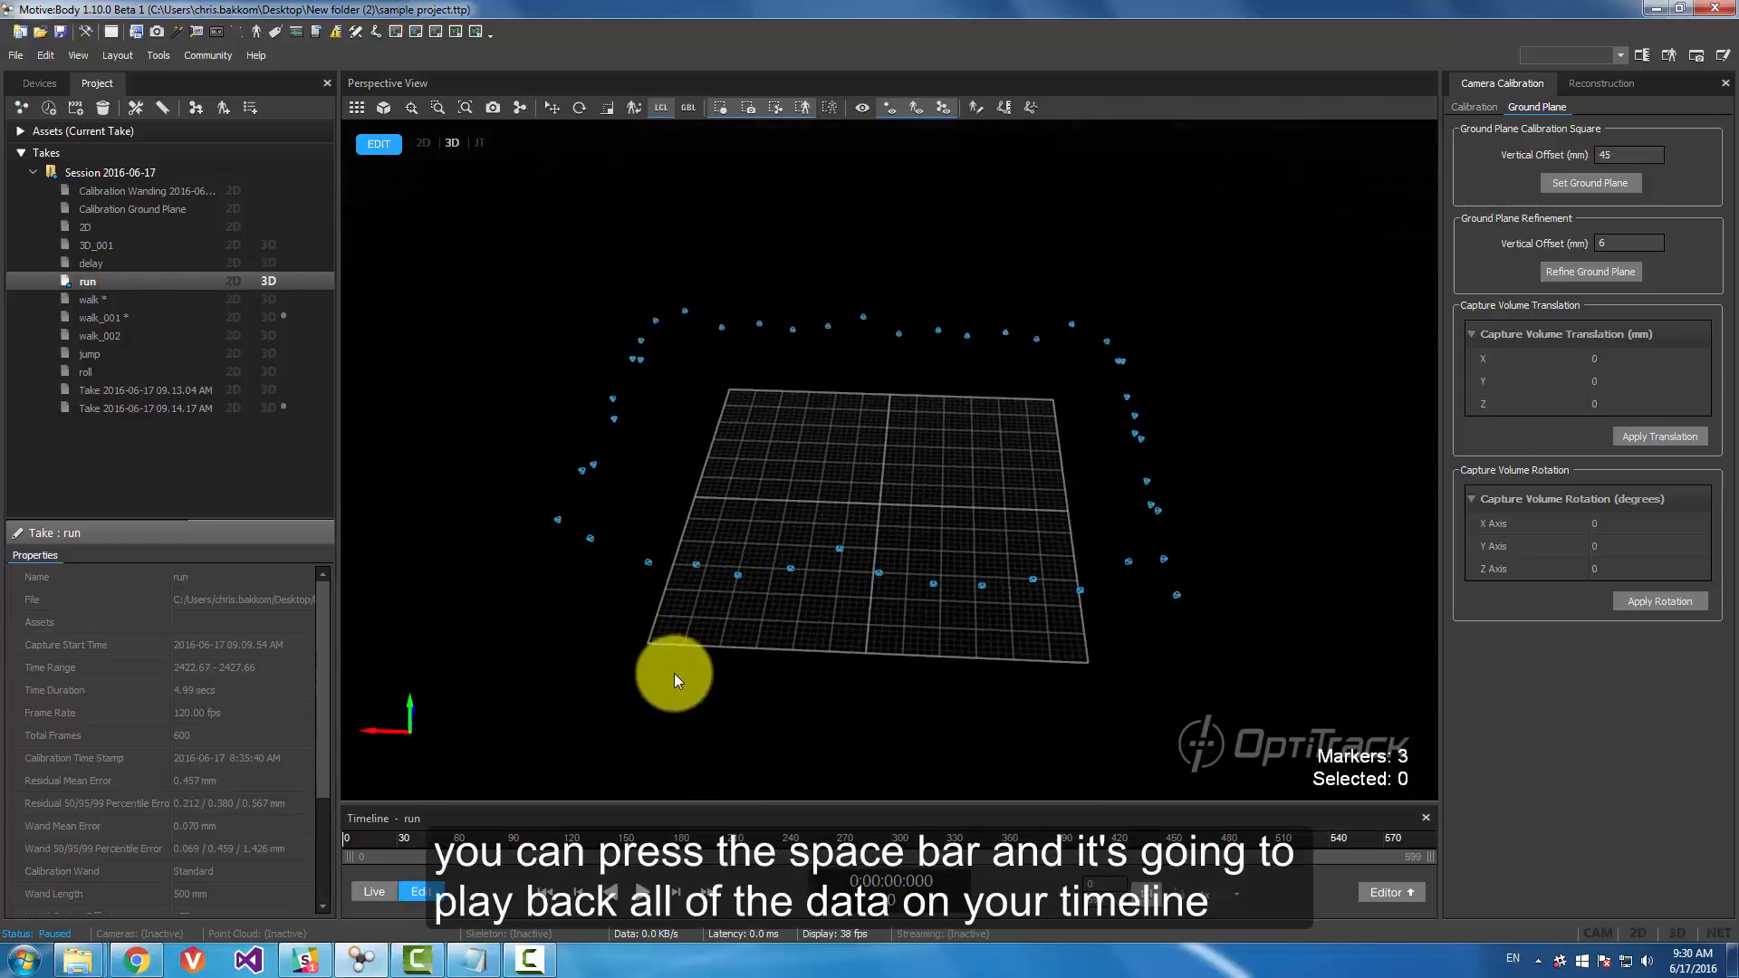
pyautogui.press('space')
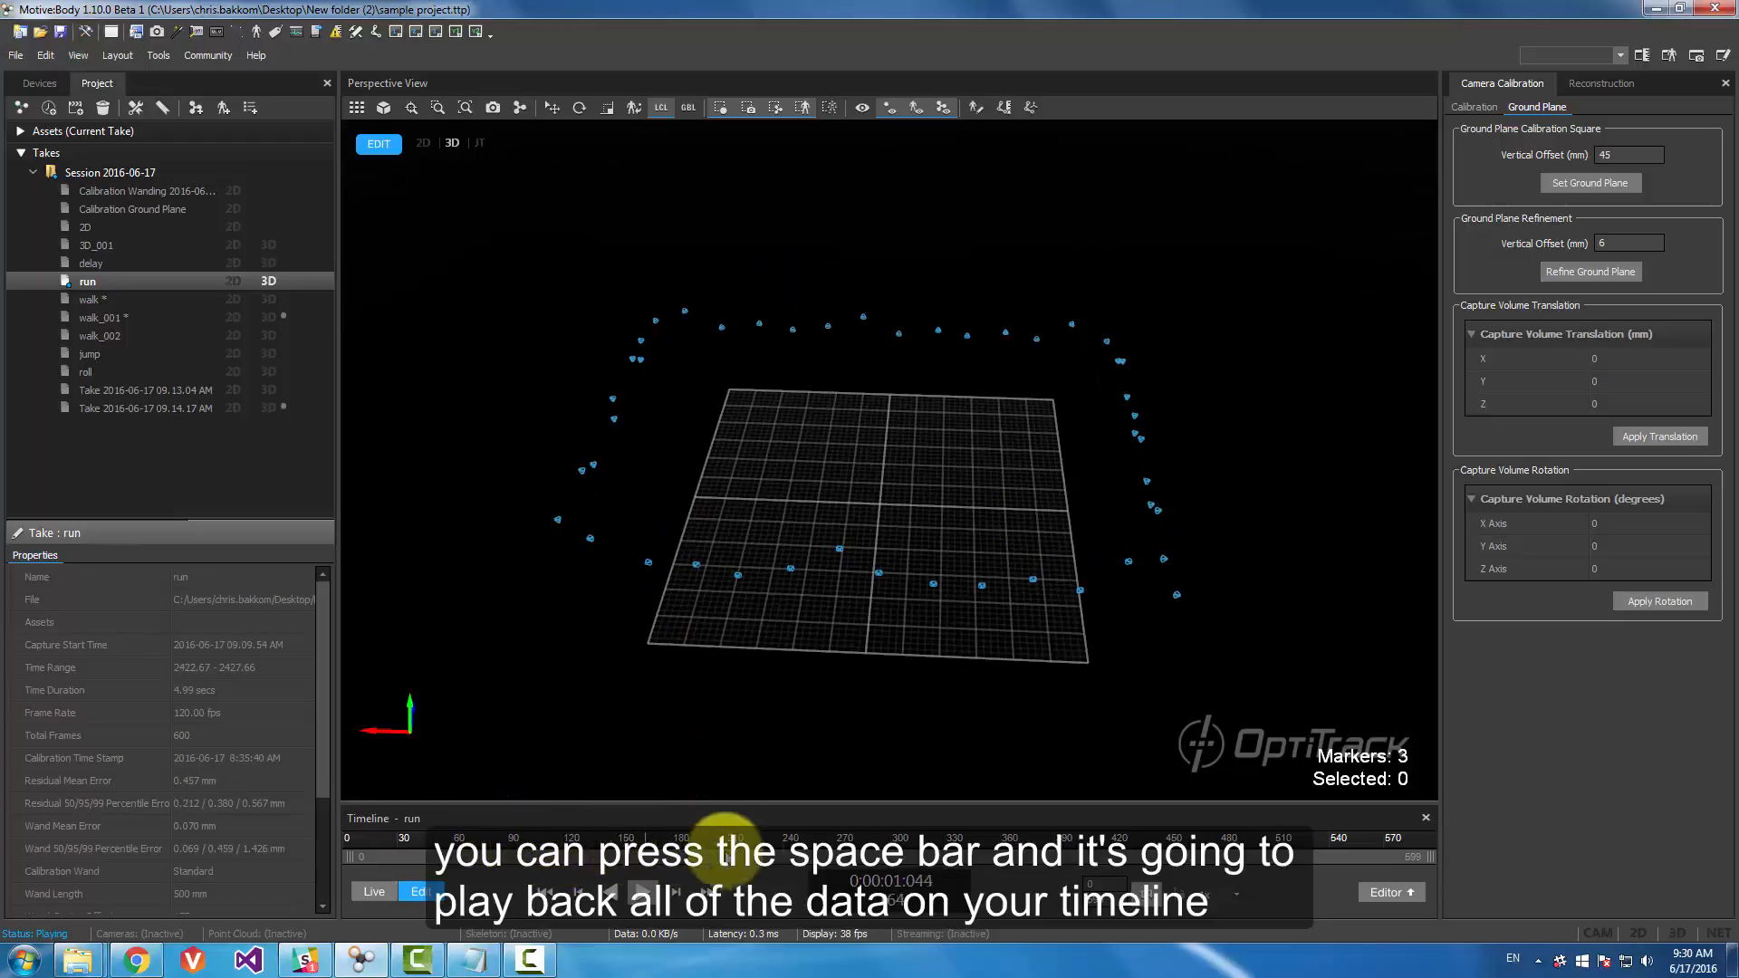
pyautogui.press('space')
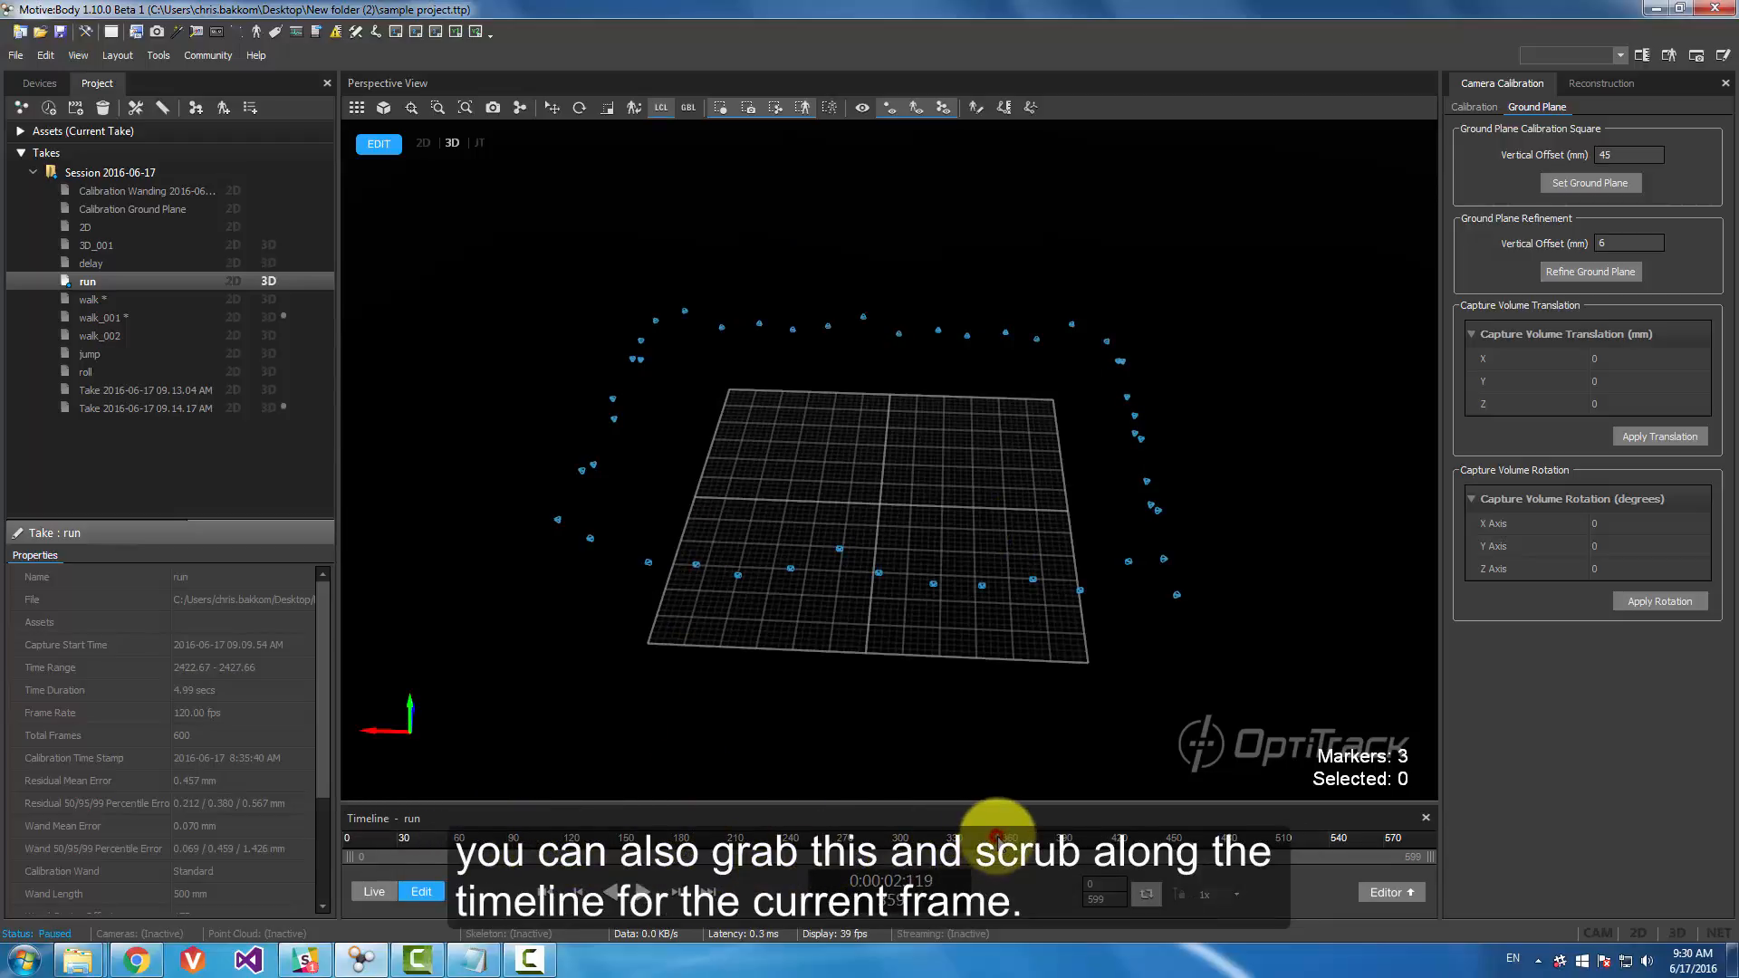
pyautogui.moveTo(996, 835); pyautogui.dragTo(791, 830)
# - Open the timeline's graph editor and select the three markers with the run take switched to 2D data
pyautogui.click(1387, 893)
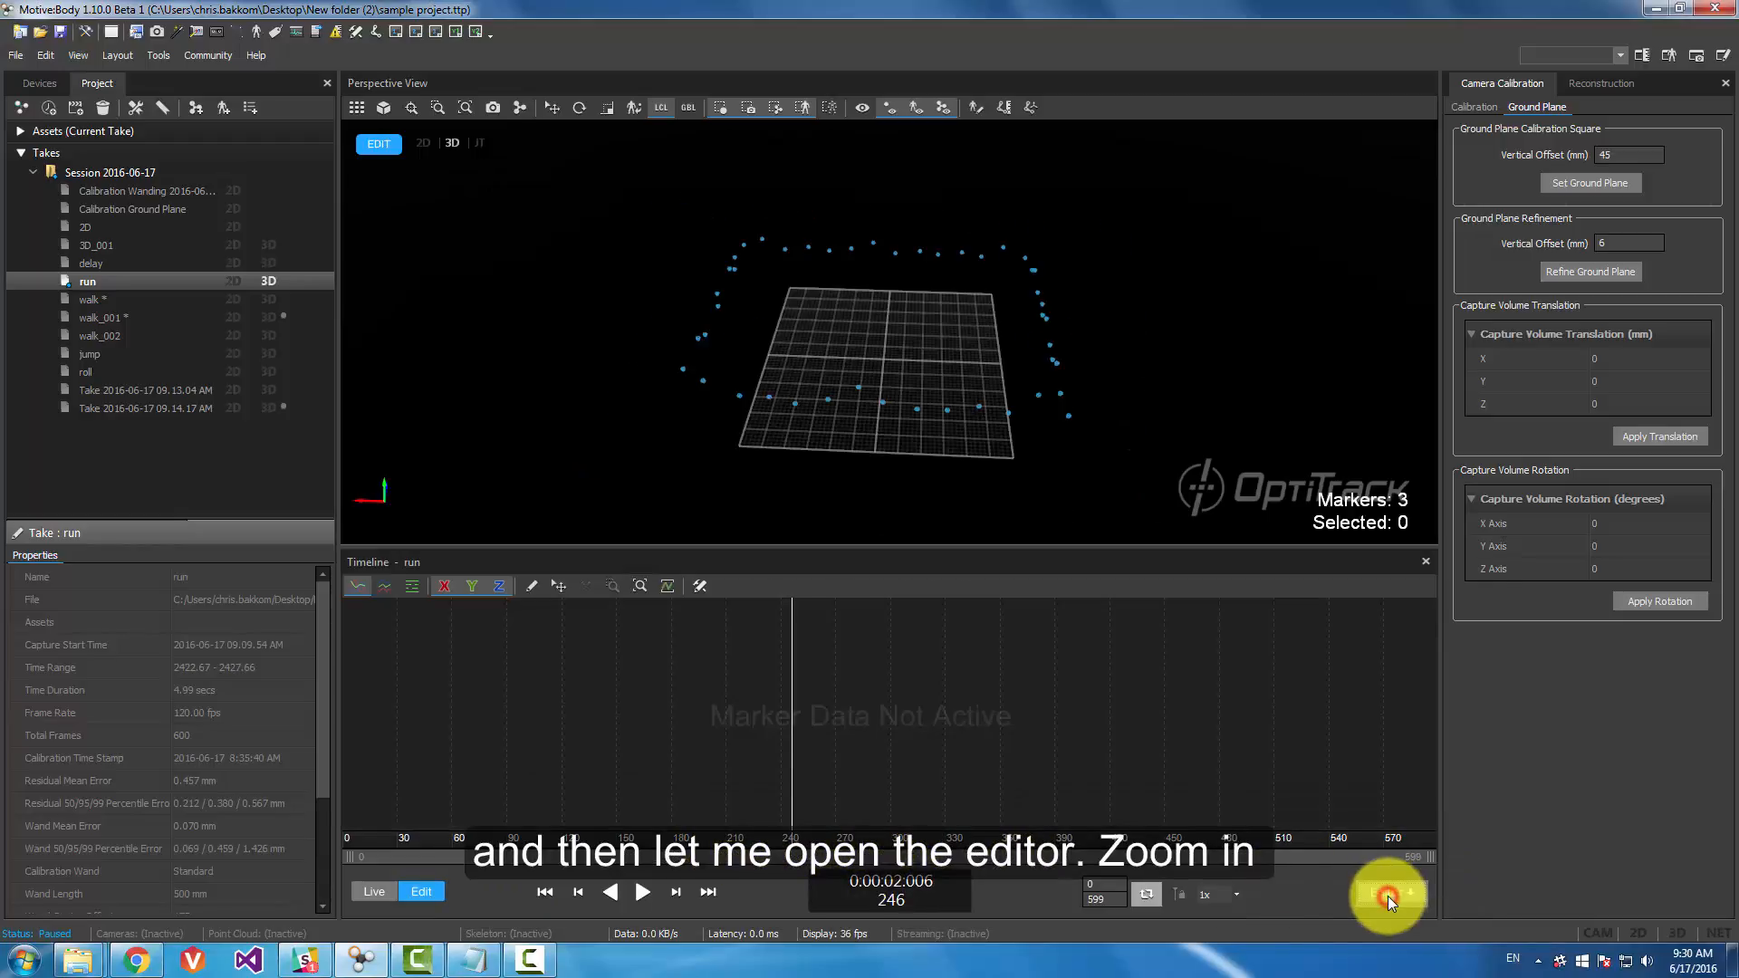
pyautogui.scroll(5, 785, 335)
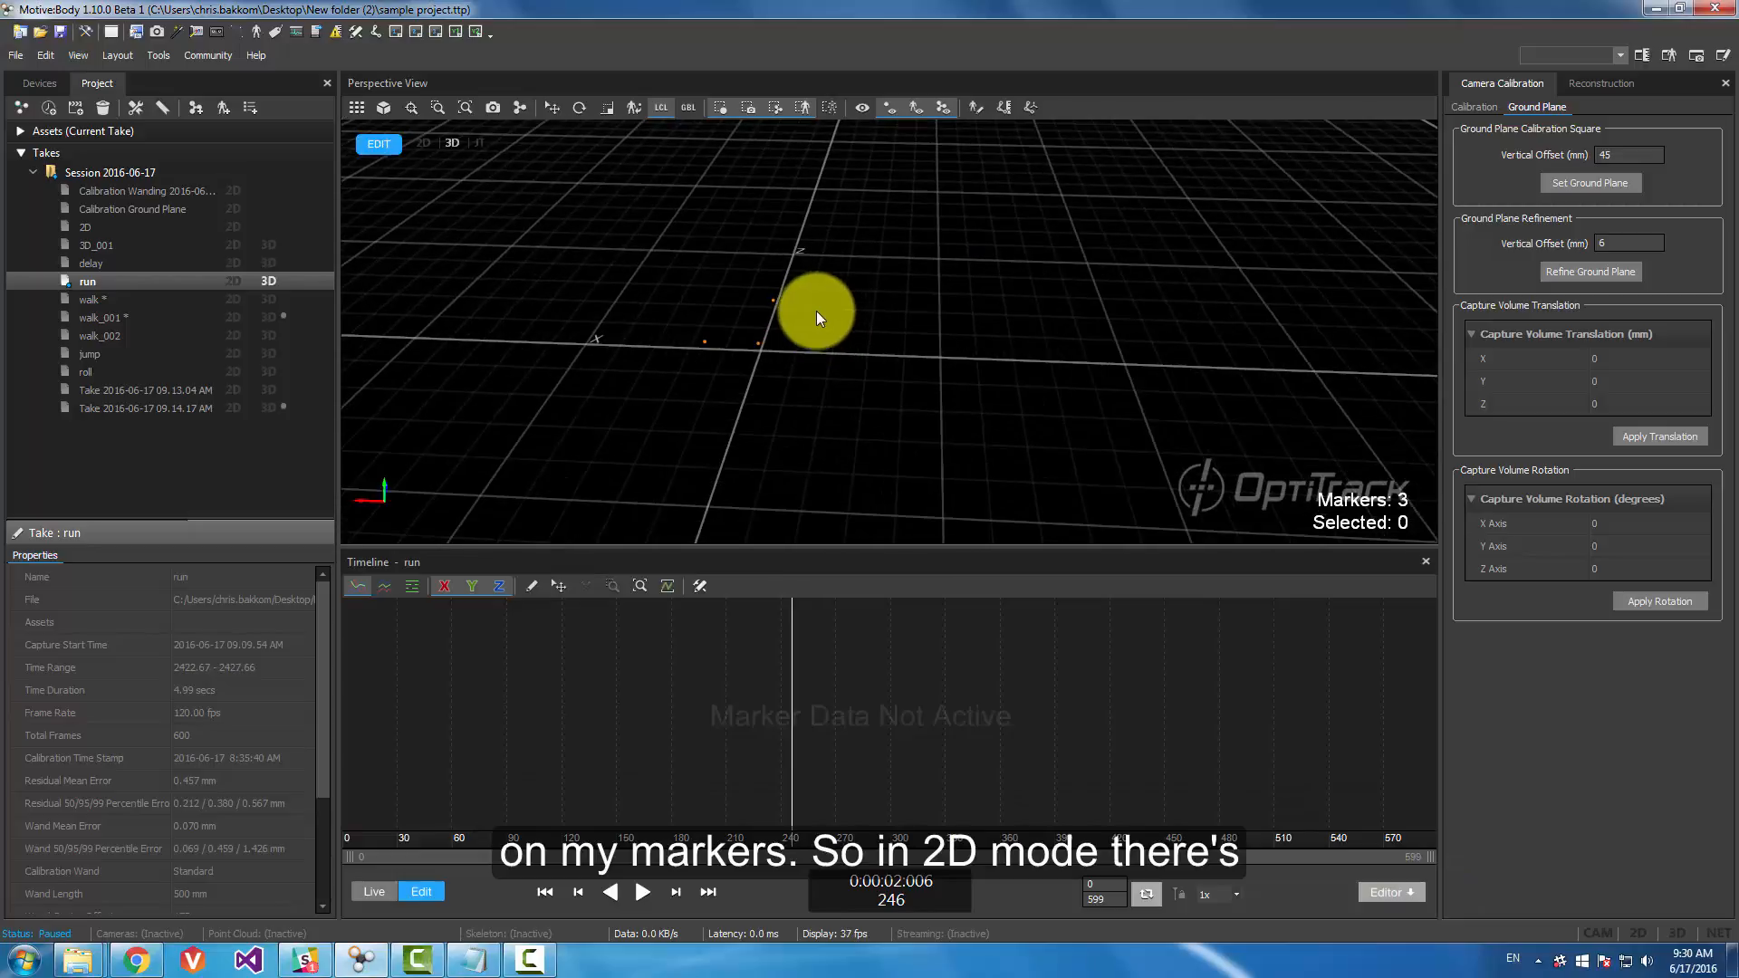
pyautogui.moveTo(807, 311); pyautogui.dragTo(867, 373, button='middle')
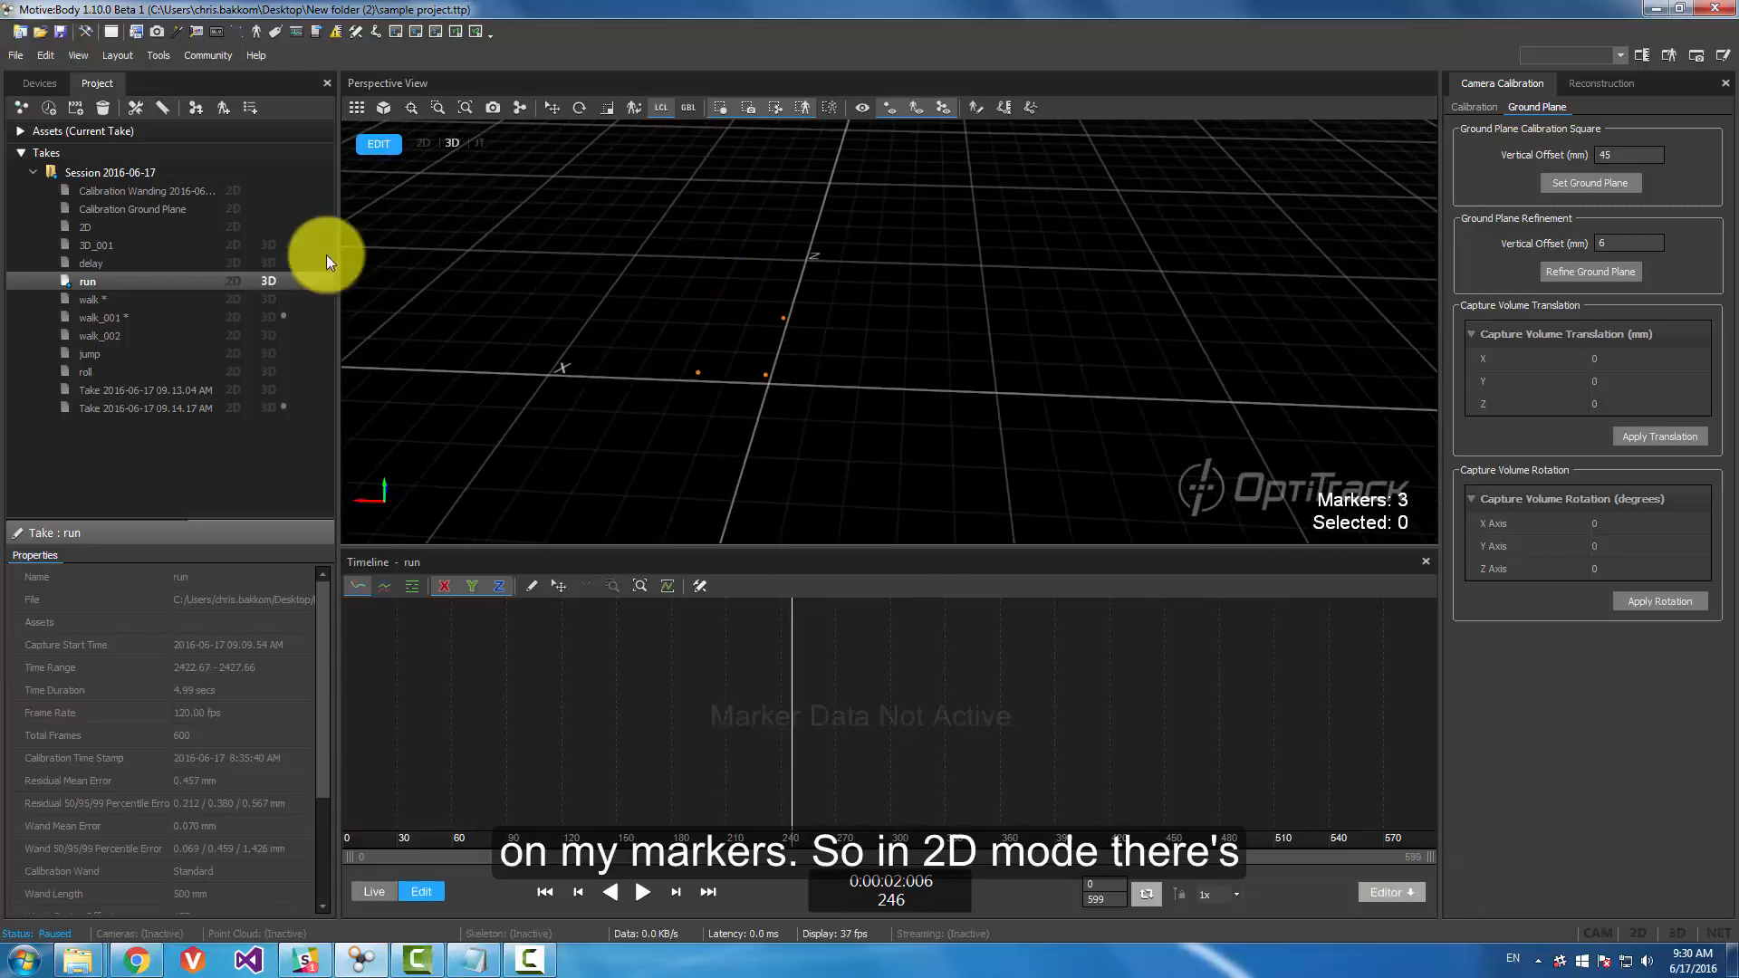
pyautogui.click(234, 280)
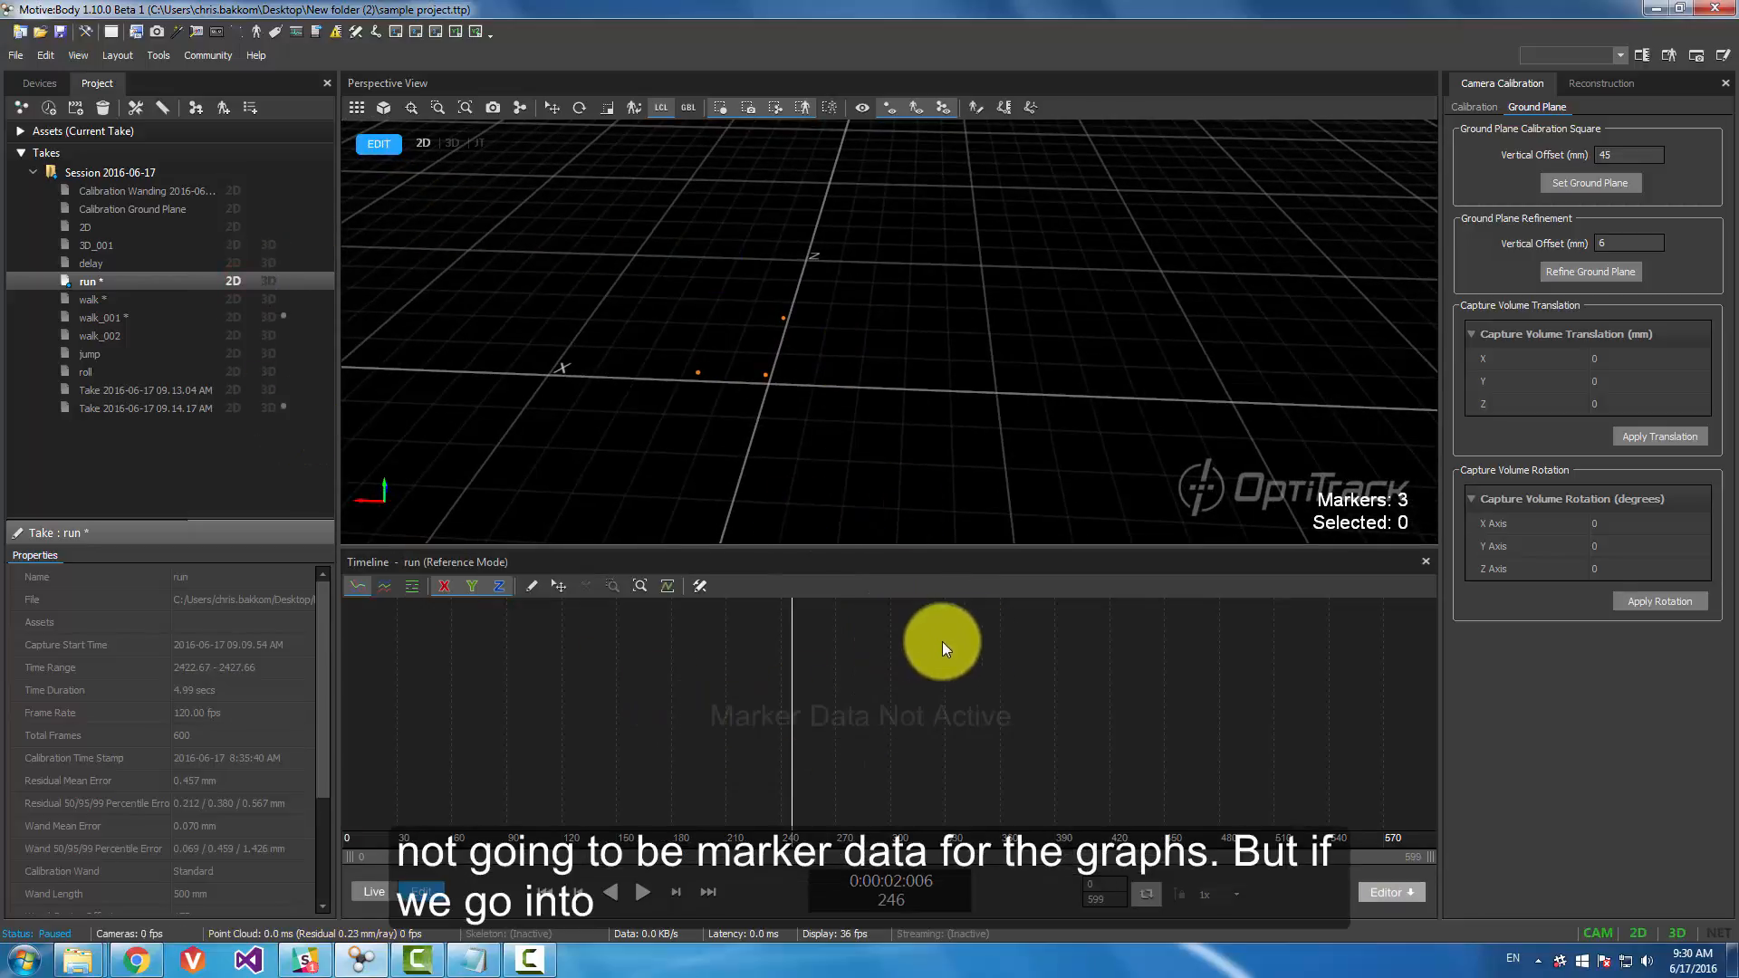
pyautogui.moveTo(601, 261); pyautogui.dragTo(932, 473)
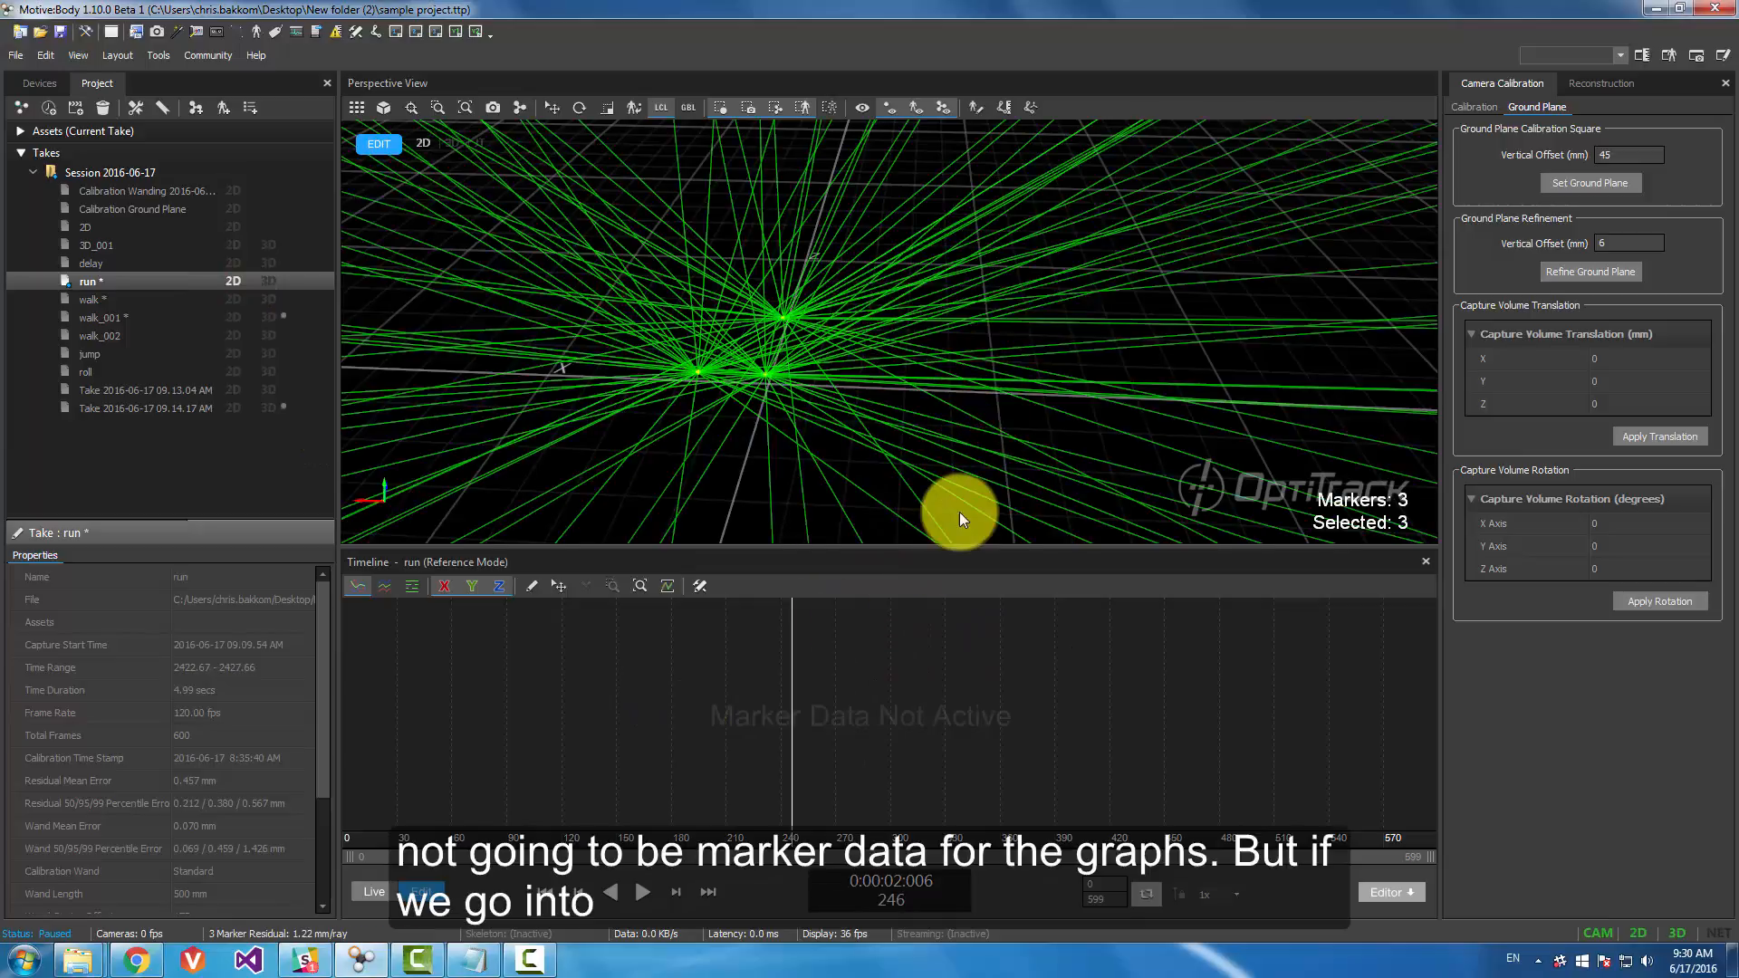
# - Switch the run take back to 3D data and select only the marker on the Z axis to graph it
pyautogui.moveTo(954, 508); pyautogui.dragTo(878, 508, button='right')
pyautogui.click(268, 281)
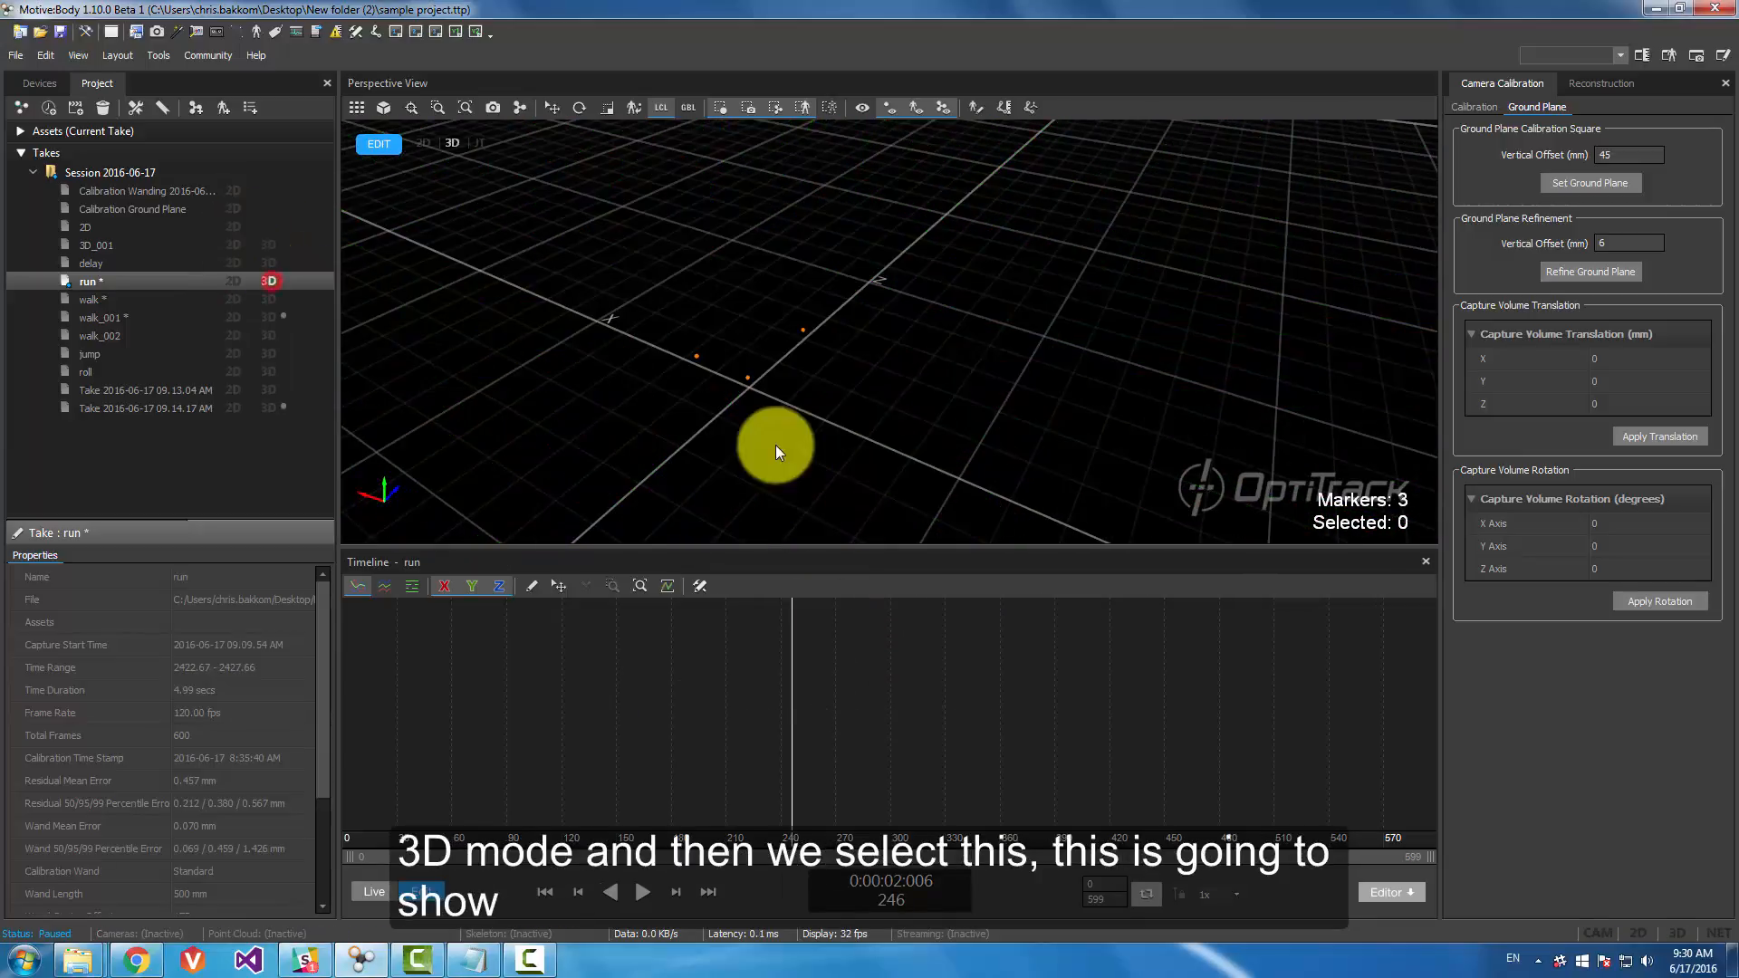
pyautogui.moveTo(597, 272); pyautogui.dragTo(974, 462)
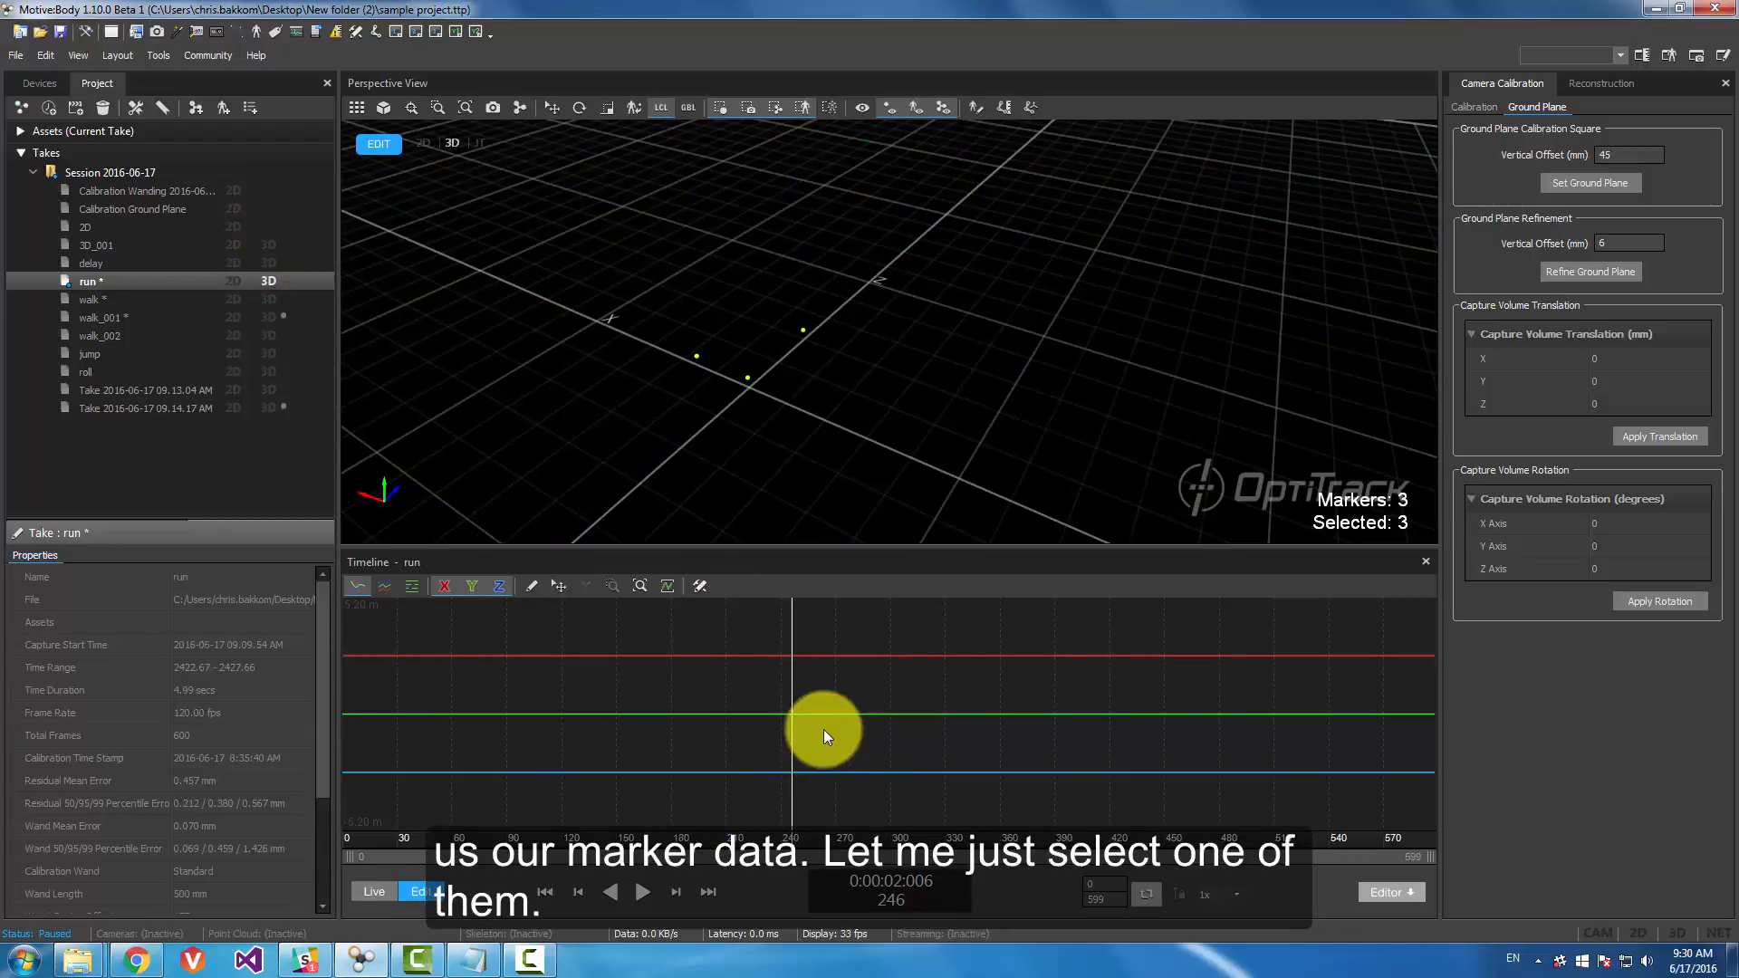
pyautogui.click(894, 436)
pyautogui.moveTo(851, 370); pyautogui.dragTo(851, 369)
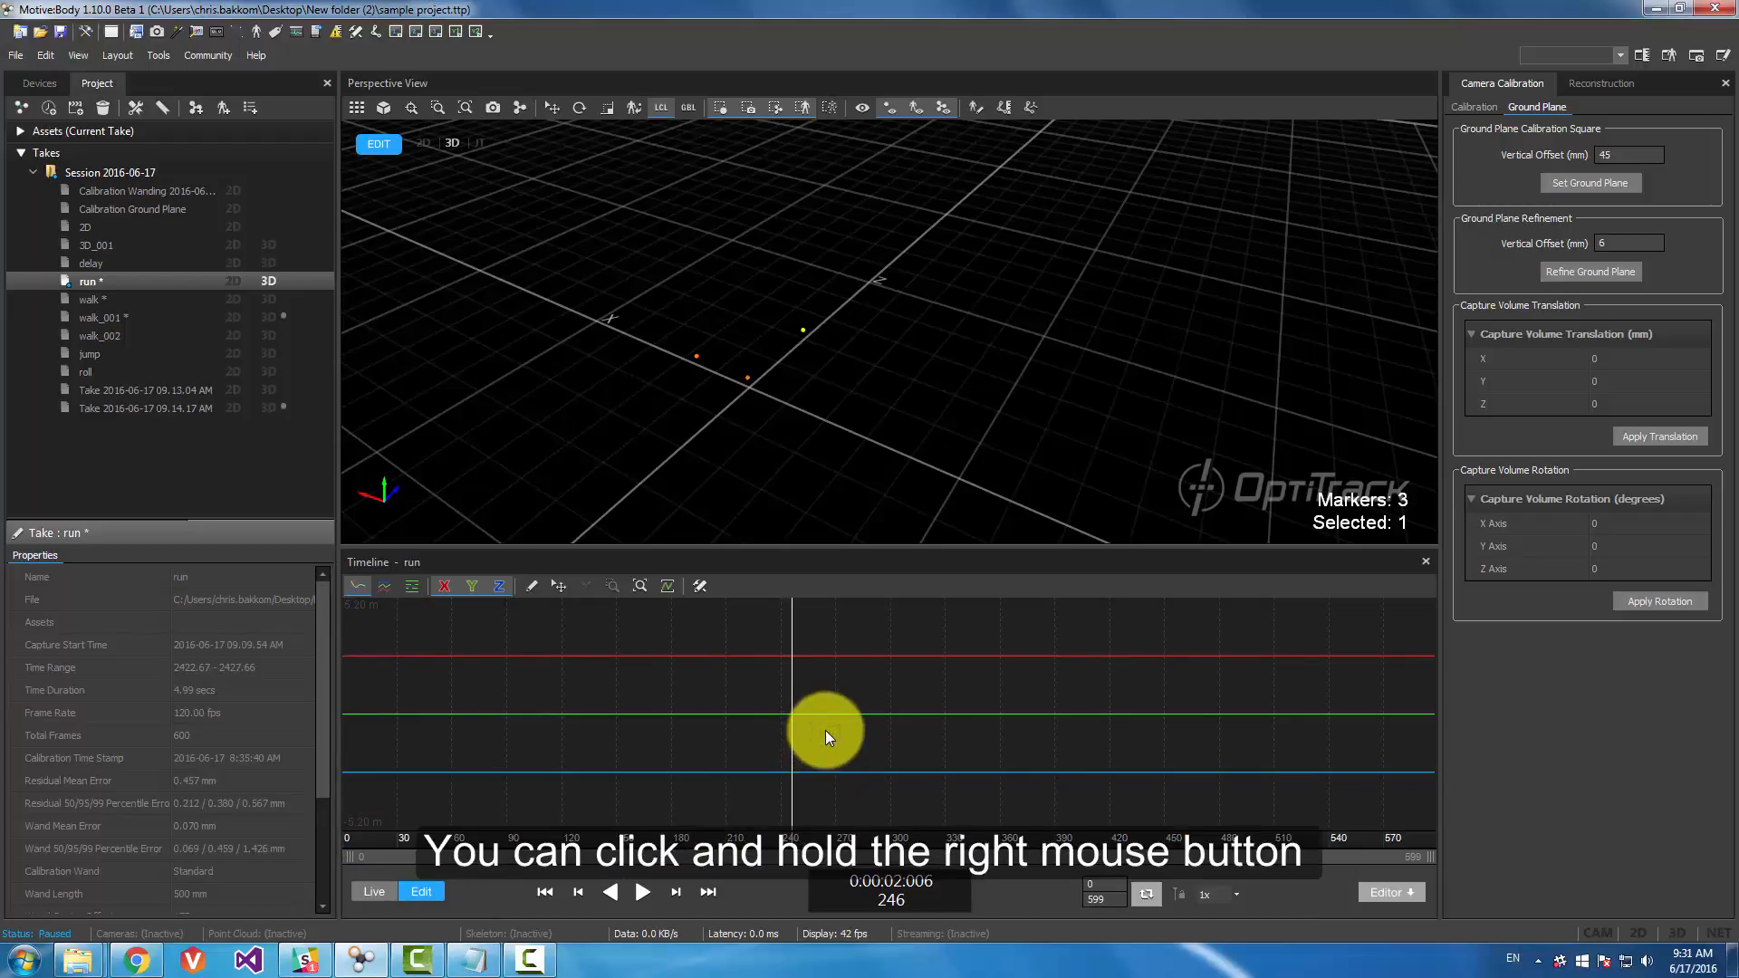
# - Examine the noise in the selected marker's X, Y and Z curves in the graph at a scale of hundredths of a millimetre
pyautogui.moveTo(824, 730); pyautogui.dragTo(835, 629, button='right')
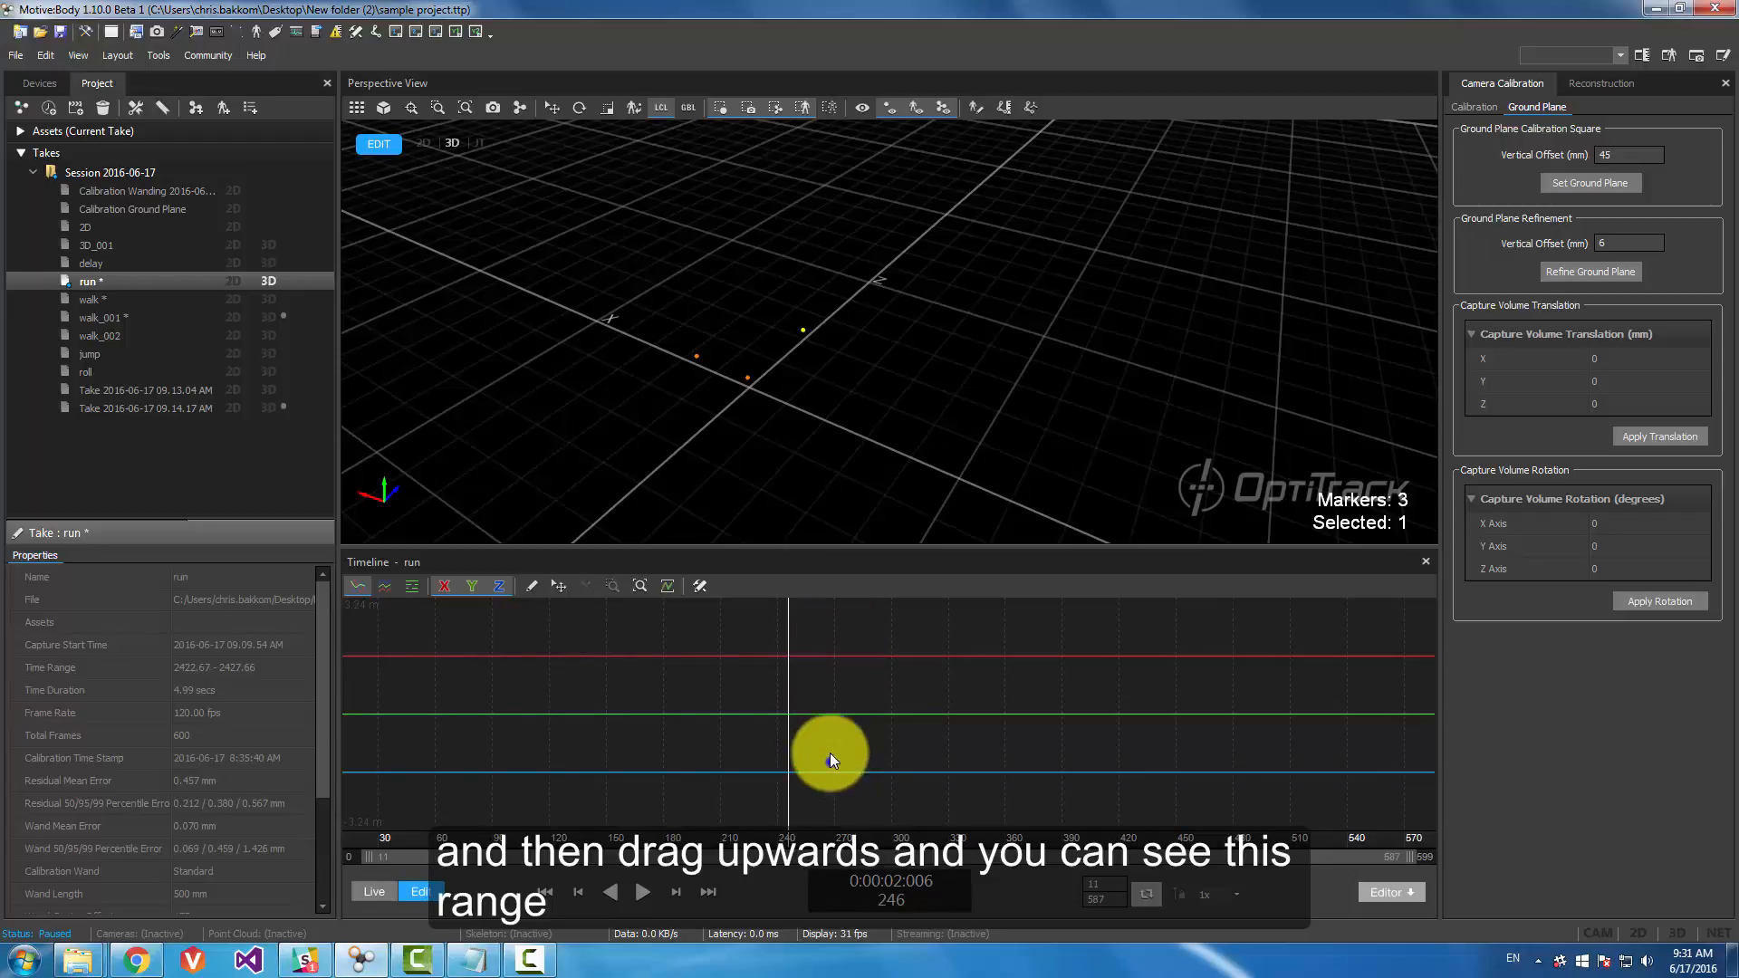
pyautogui.moveTo(829, 753); pyautogui.dragTo(815, 642, button='right')
pyautogui.moveTo(807, 769); pyautogui.dragTo(389, 629, button='right')
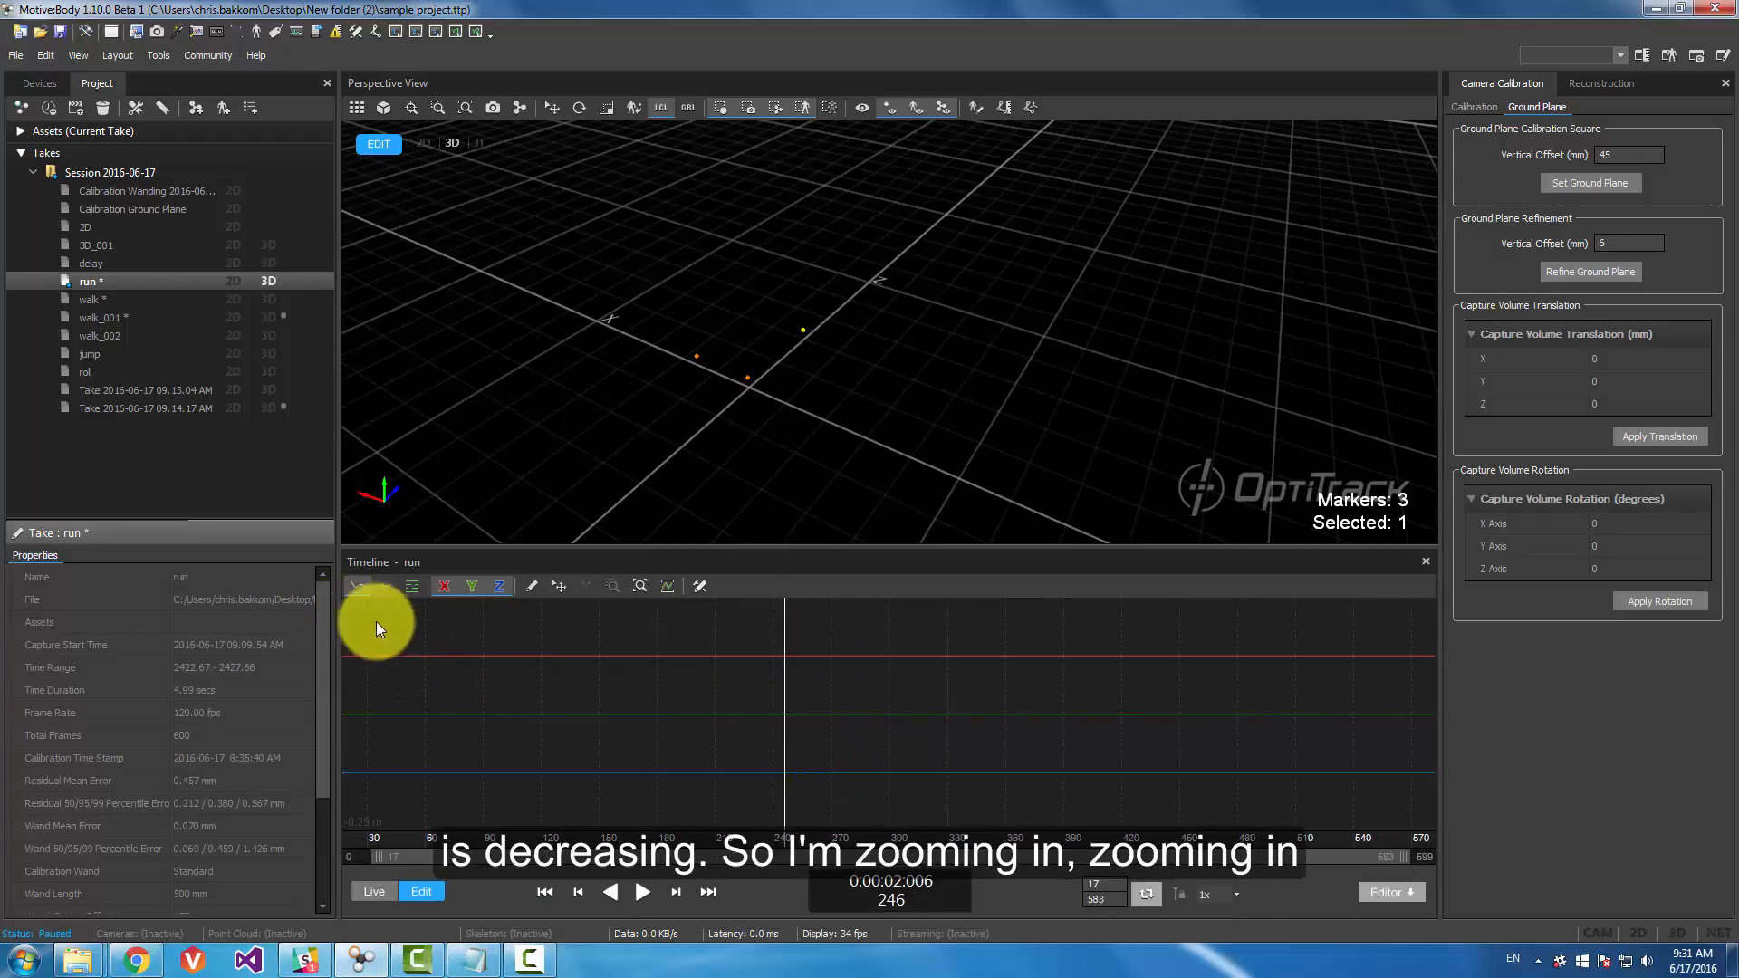
pyautogui.moveTo(750, 665); pyautogui.dragTo(766, 621, button='right')
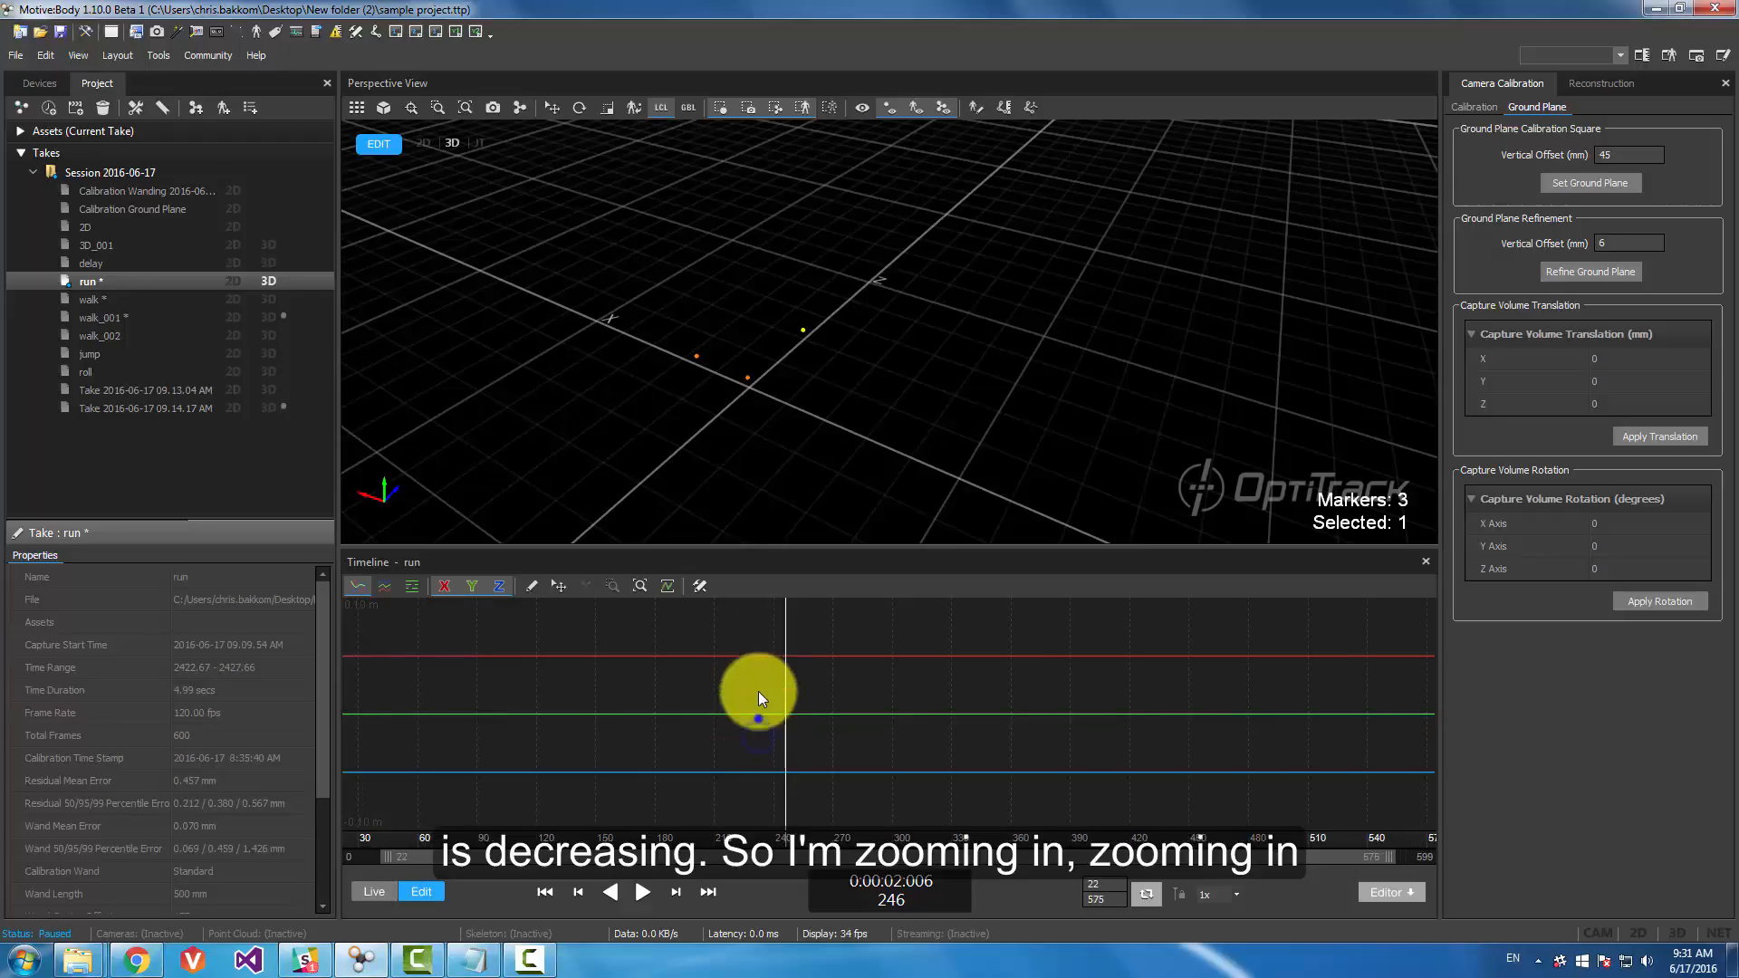
pyautogui.moveTo(751, 752); pyautogui.dragTo(757, 643, button='right')
pyautogui.moveTo(761, 723); pyautogui.dragTo(776, 629, button='right')
pyautogui.moveTo(782, 759); pyautogui.dragTo(839, 596, button='right')
pyautogui.moveTo(807, 776); pyautogui.dragTo(810, 672, button='right')
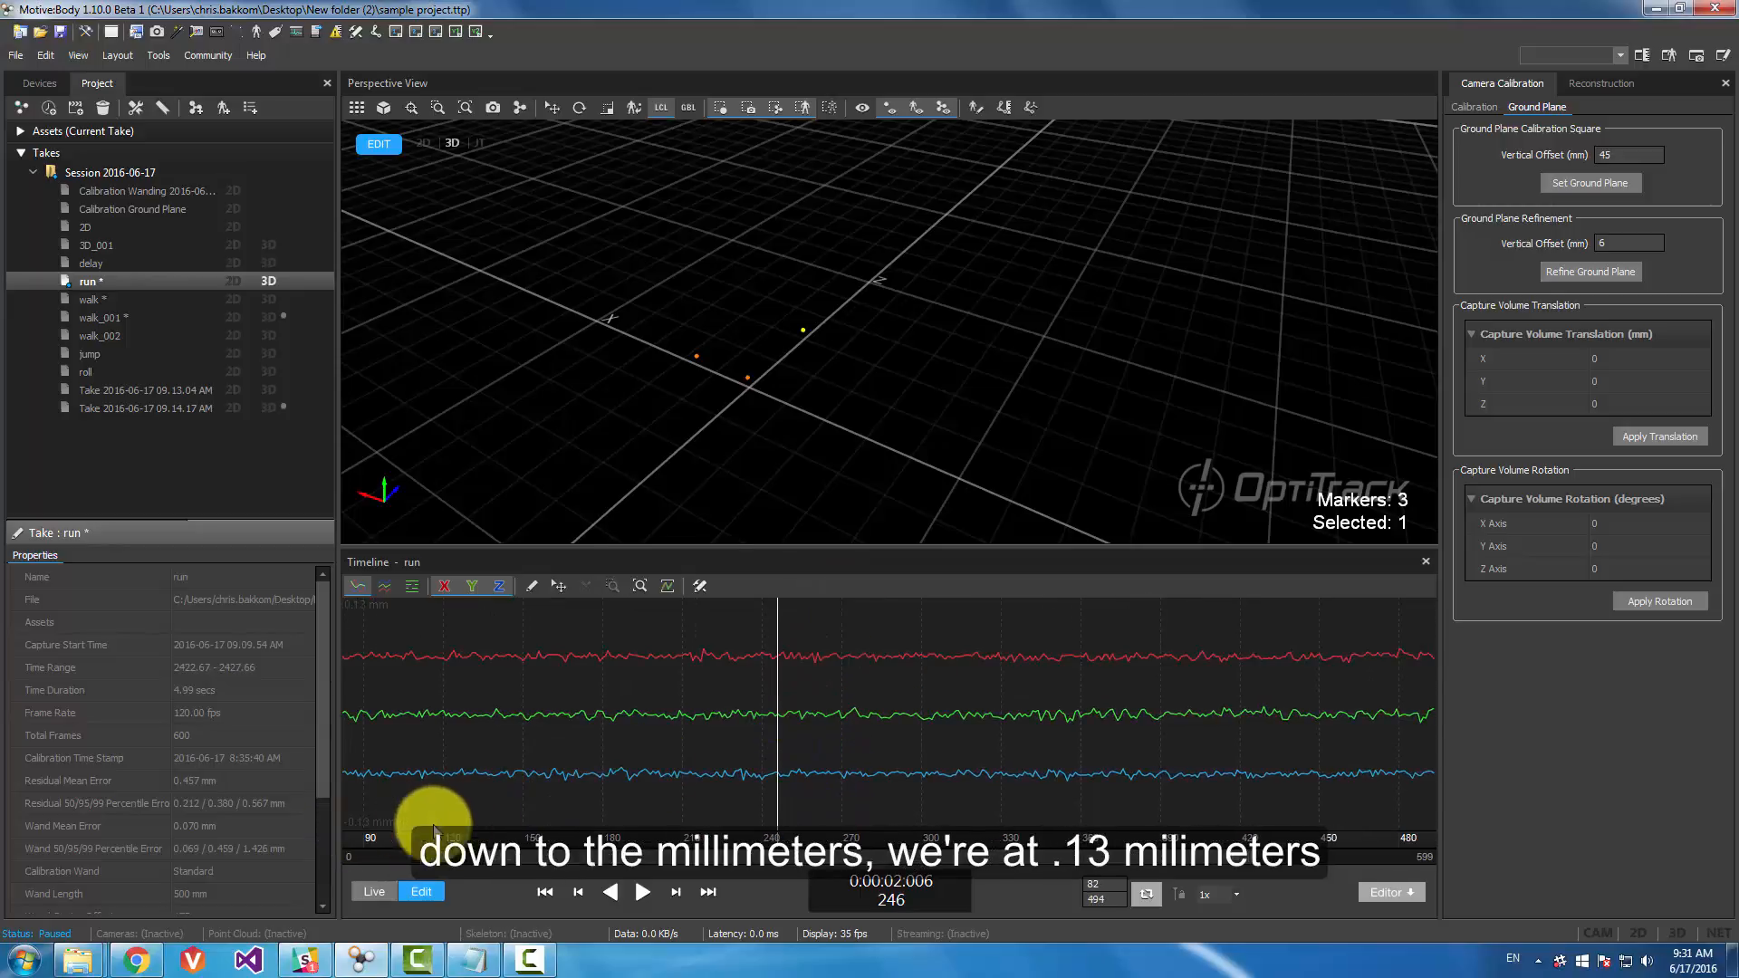
pyautogui.moveTo(813, 806); pyautogui.dragTo(837, 632, button='right')
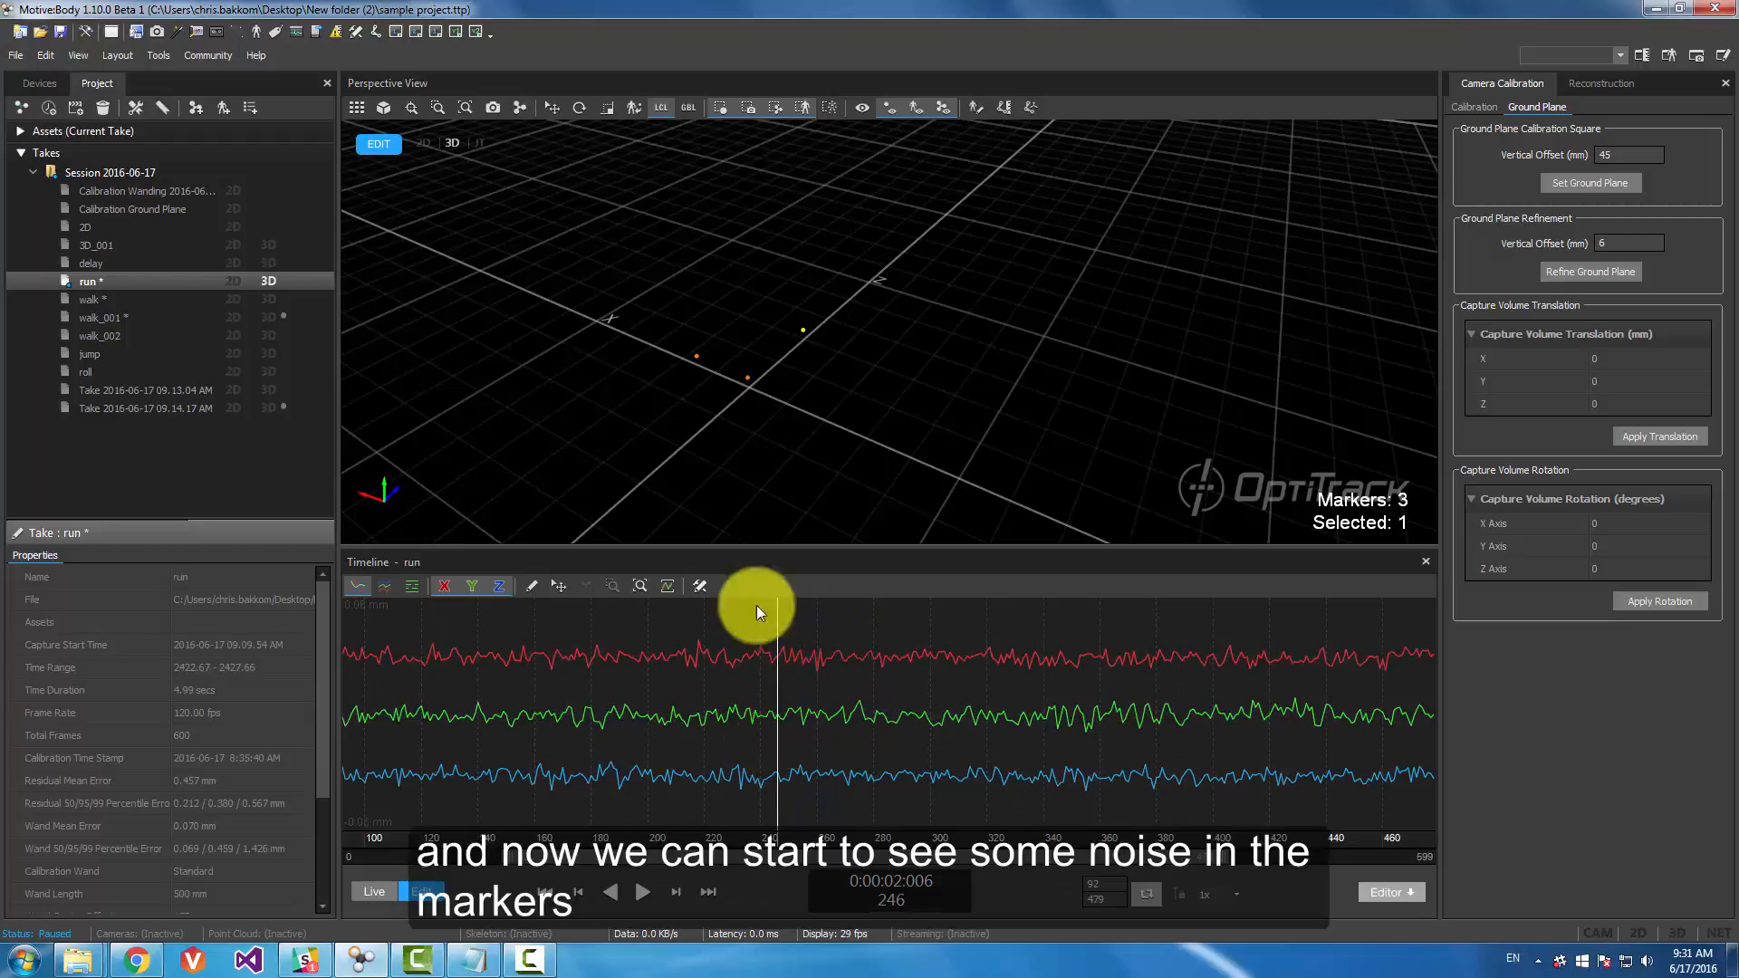
pyautogui.moveTo(784, 816); pyautogui.dragTo(802, 700, button='right')
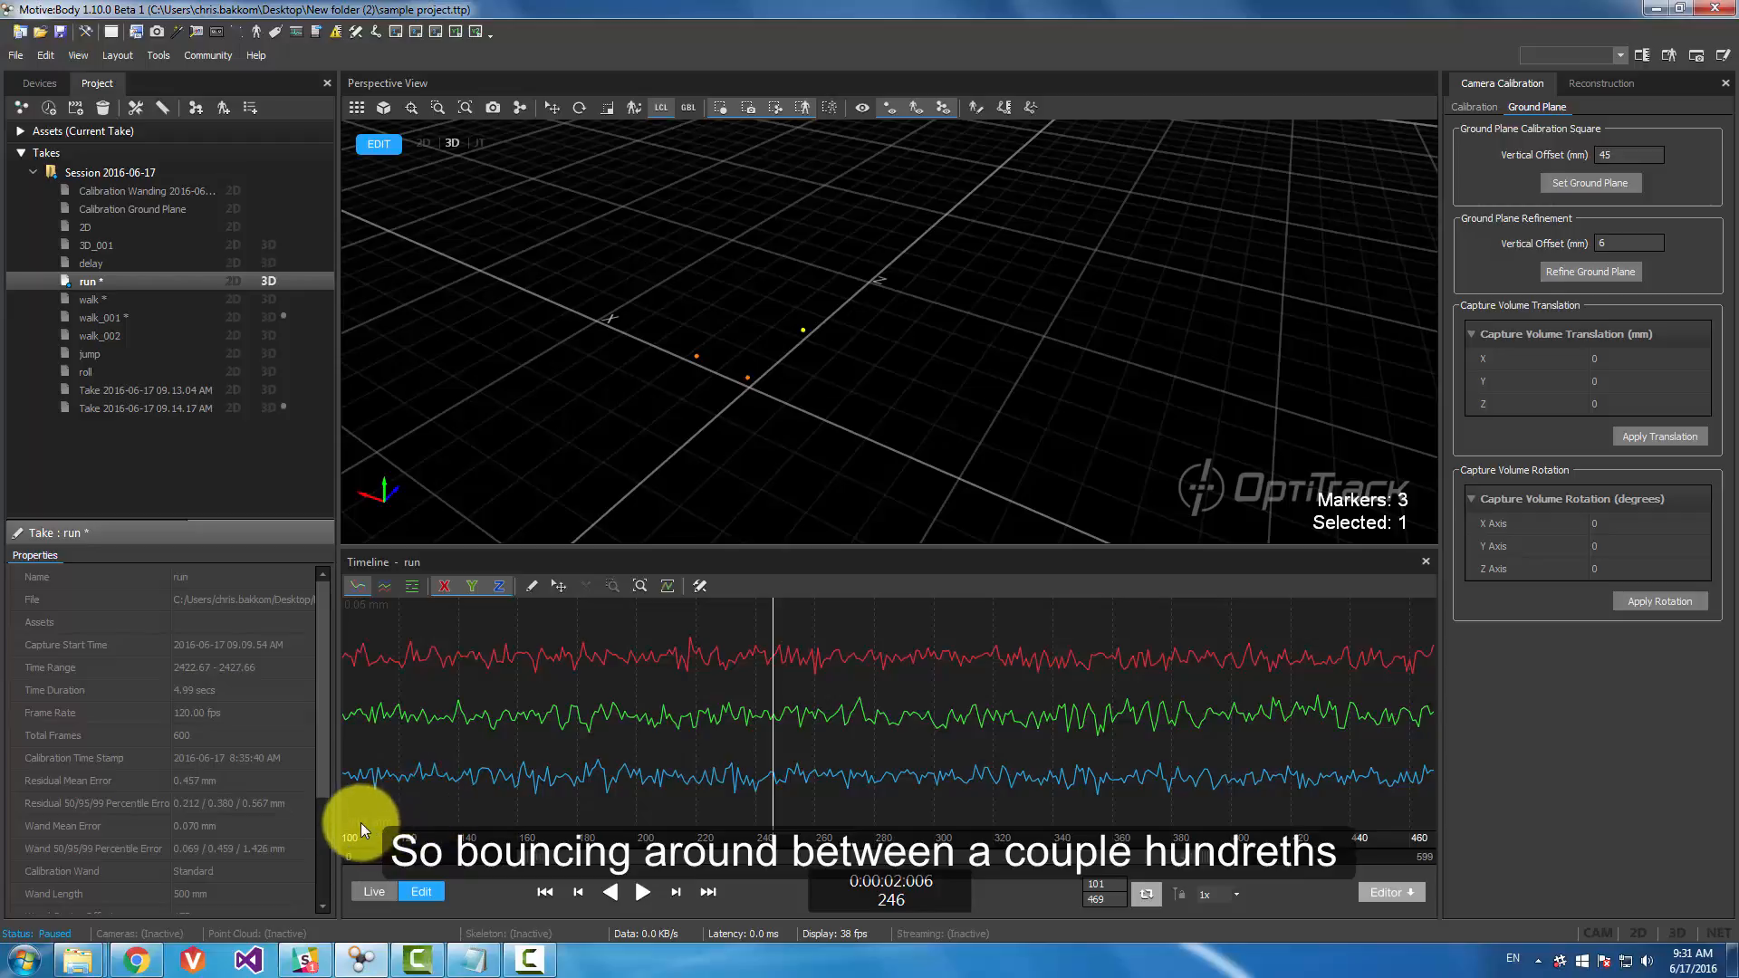
# - Scrub the run take to frame 298 and back to frame 268, and turn on graph autoscaling
pyautogui.moveTo(762, 808); pyautogui.dragTo(766, 843, button='right')
pyautogui.moveTo(766, 842); pyautogui.dragTo(925, 837)
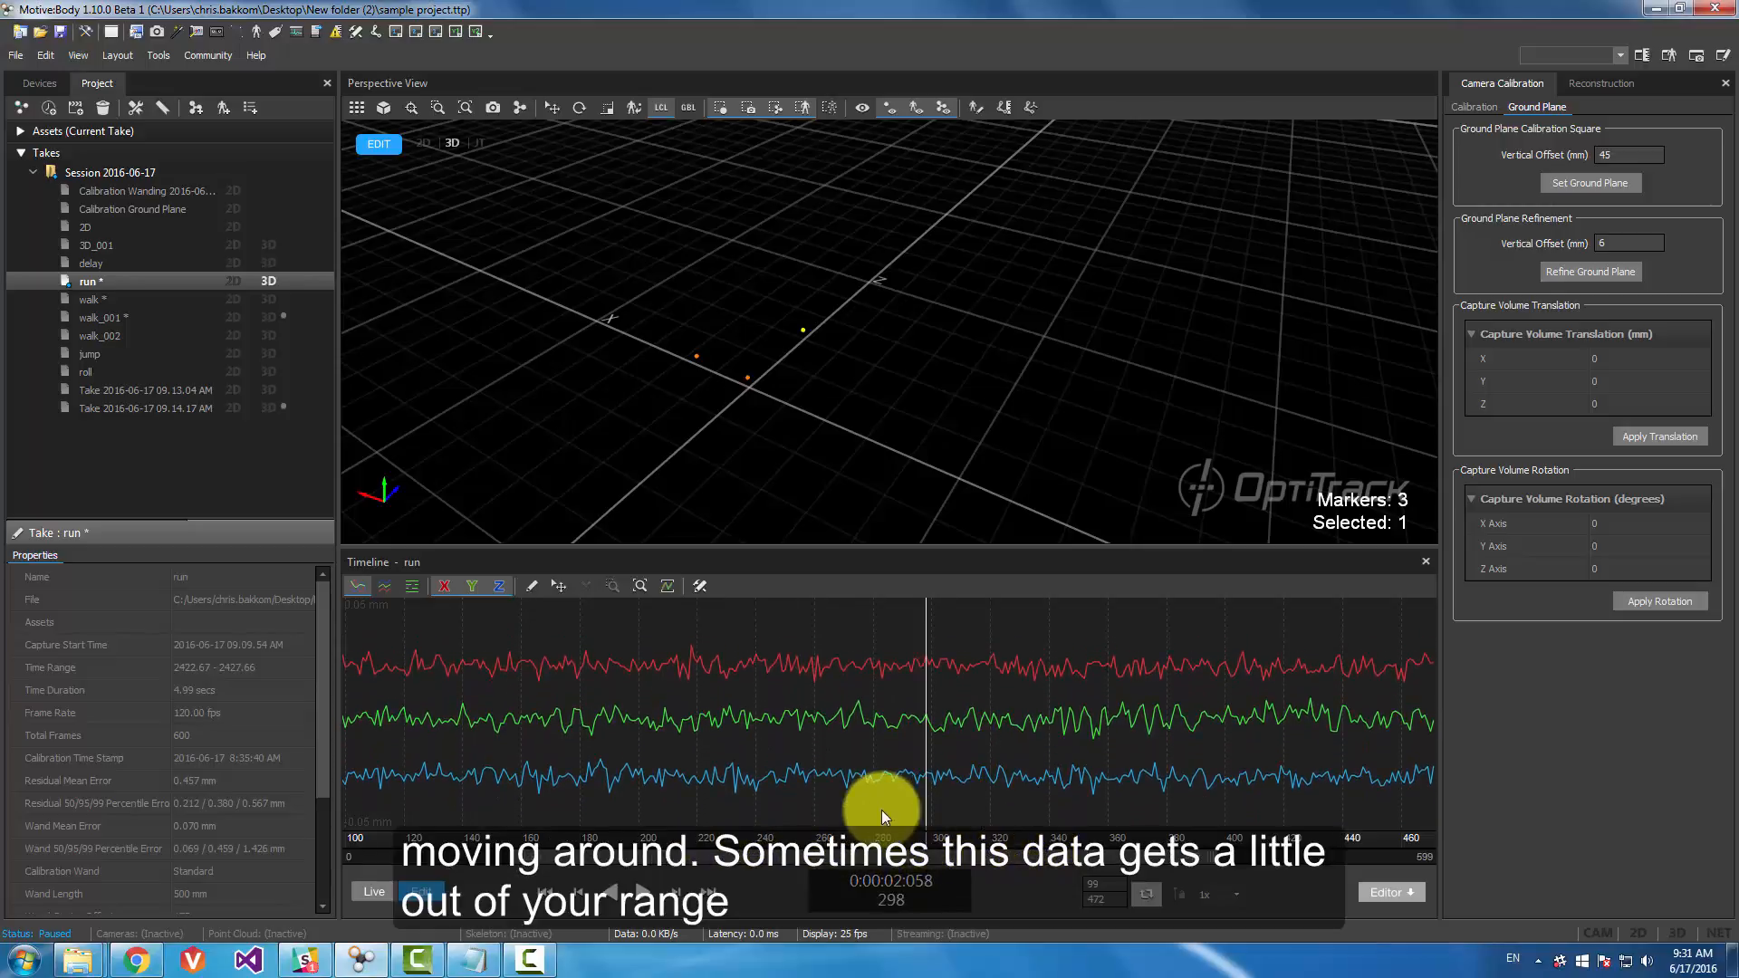
pyautogui.moveTo(882, 809); pyautogui.dragTo(847, 728, button='right')
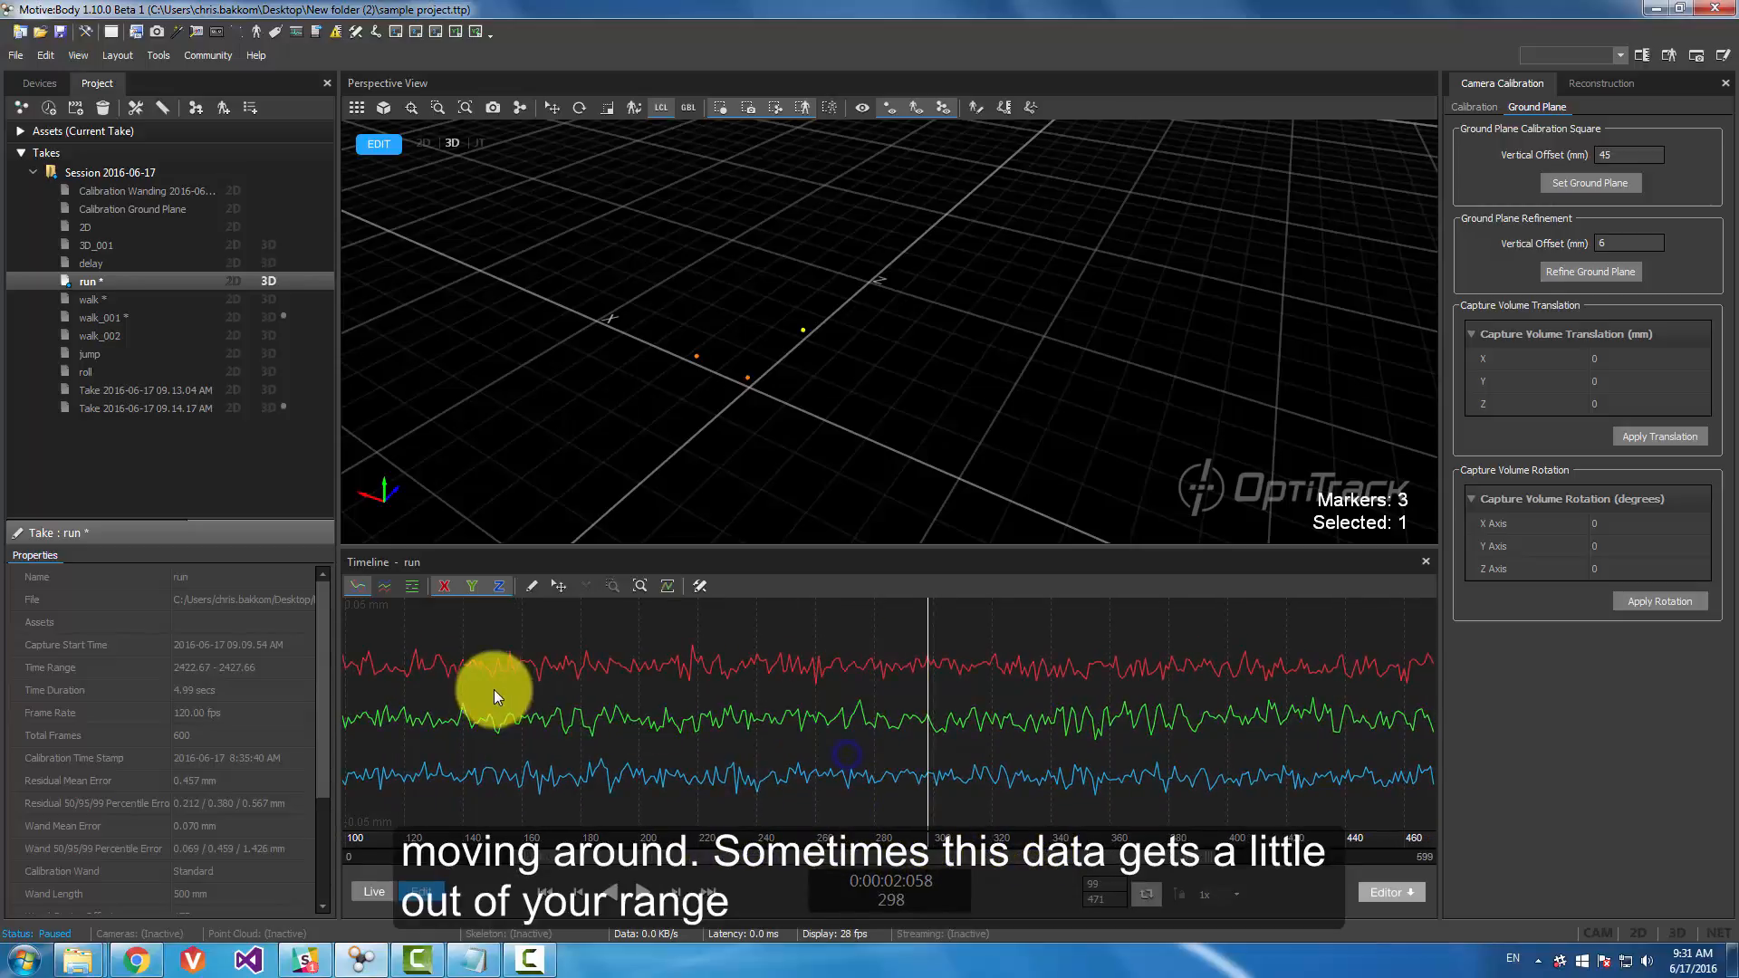
pyautogui.click(832, 715)
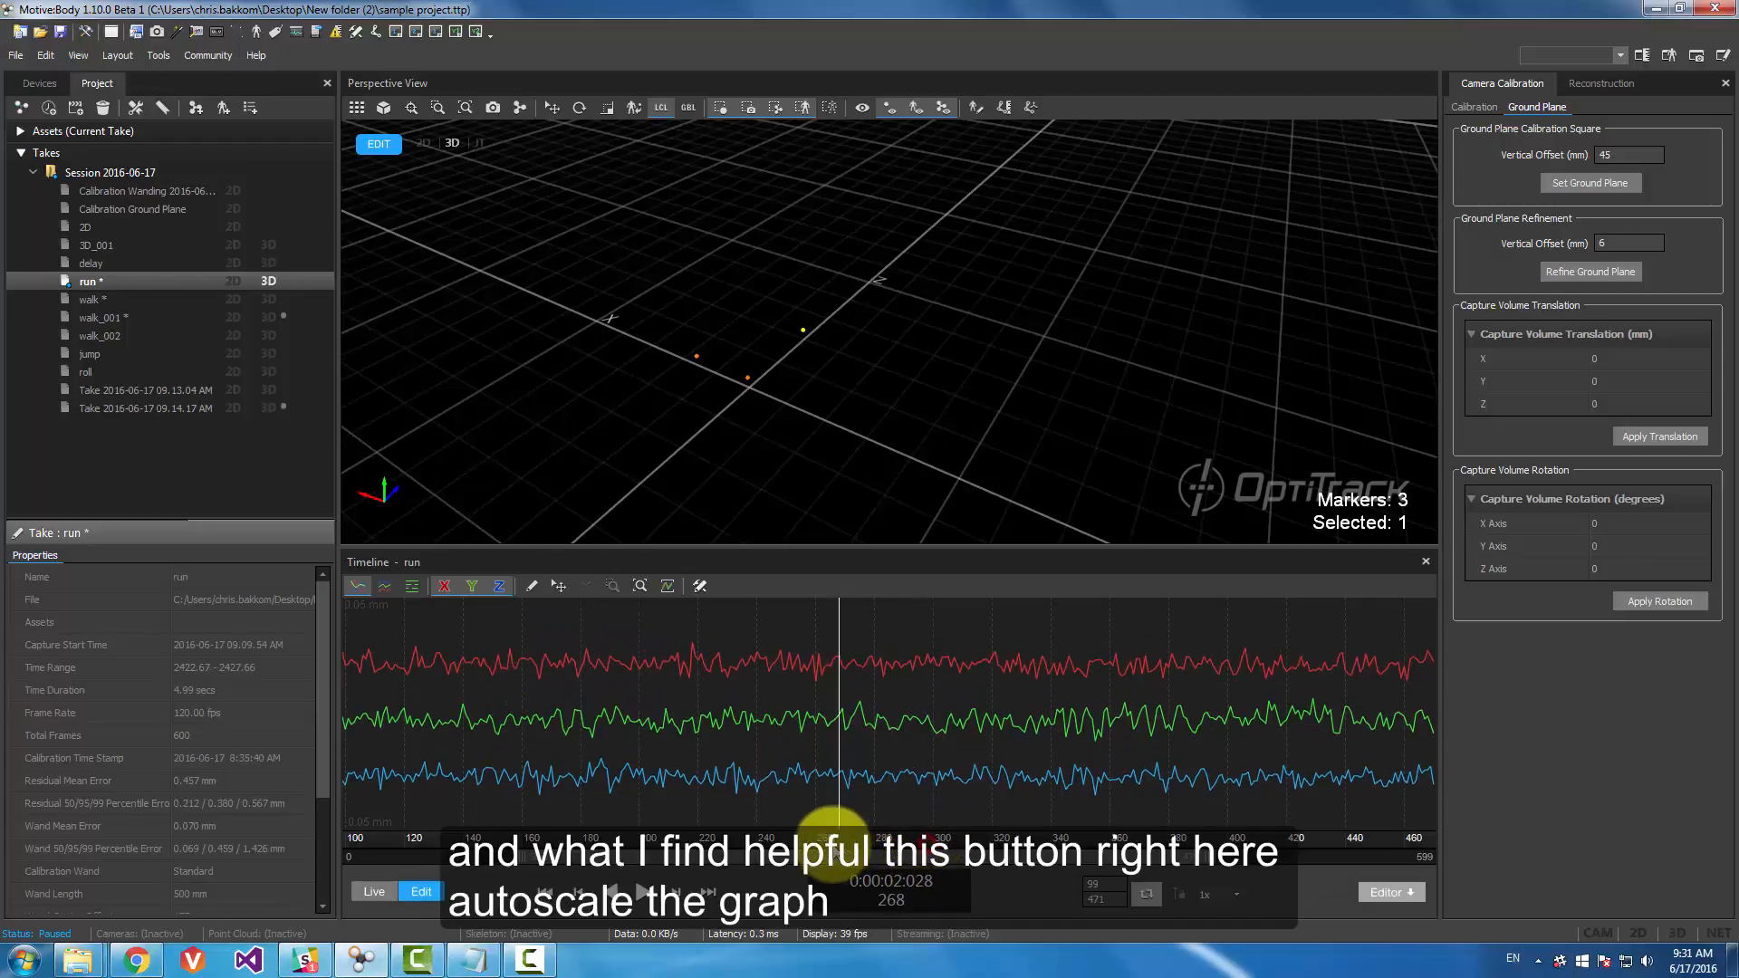
pyautogui.click(668, 585)
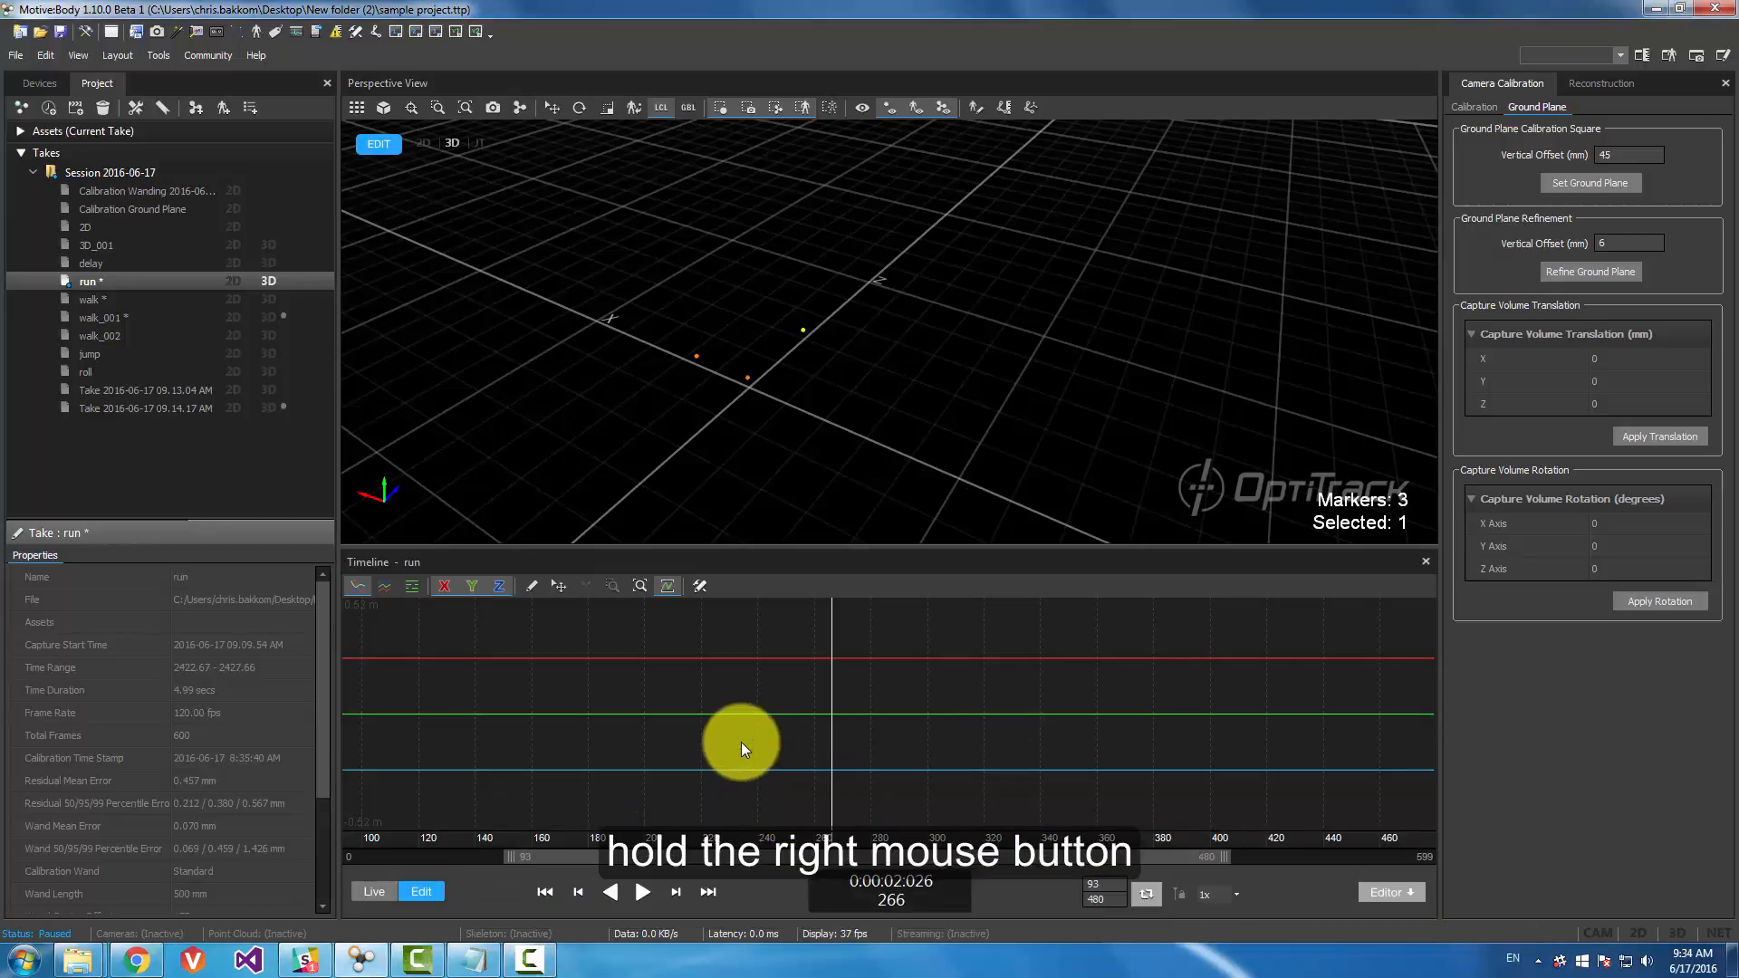
# - Narrow the run take's play range to frames 236 to 347 and start looped playback from frame 240
pyautogui.moveTo(740, 741); pyautogui.dragTo(945, 759, button='right')
pyautogui.scroll(5, 946, 759)
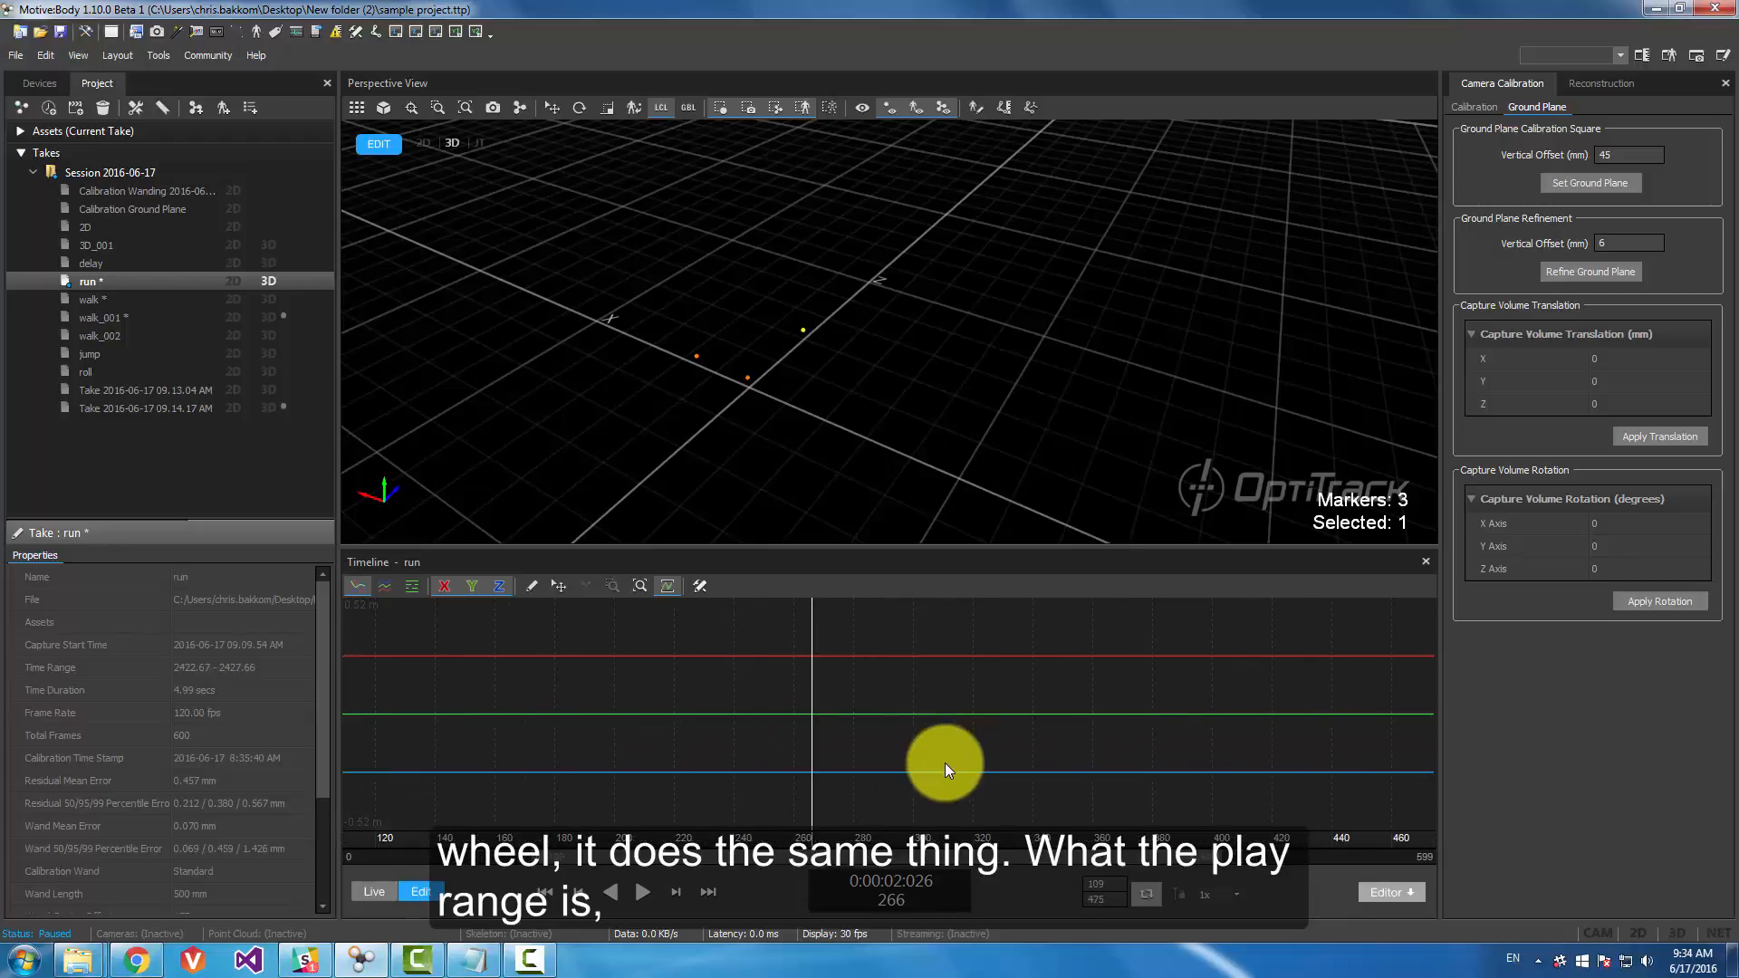
pyautogui.scroll(1, 935, 751)
pyautogui.scroll(-3, 931, 745)
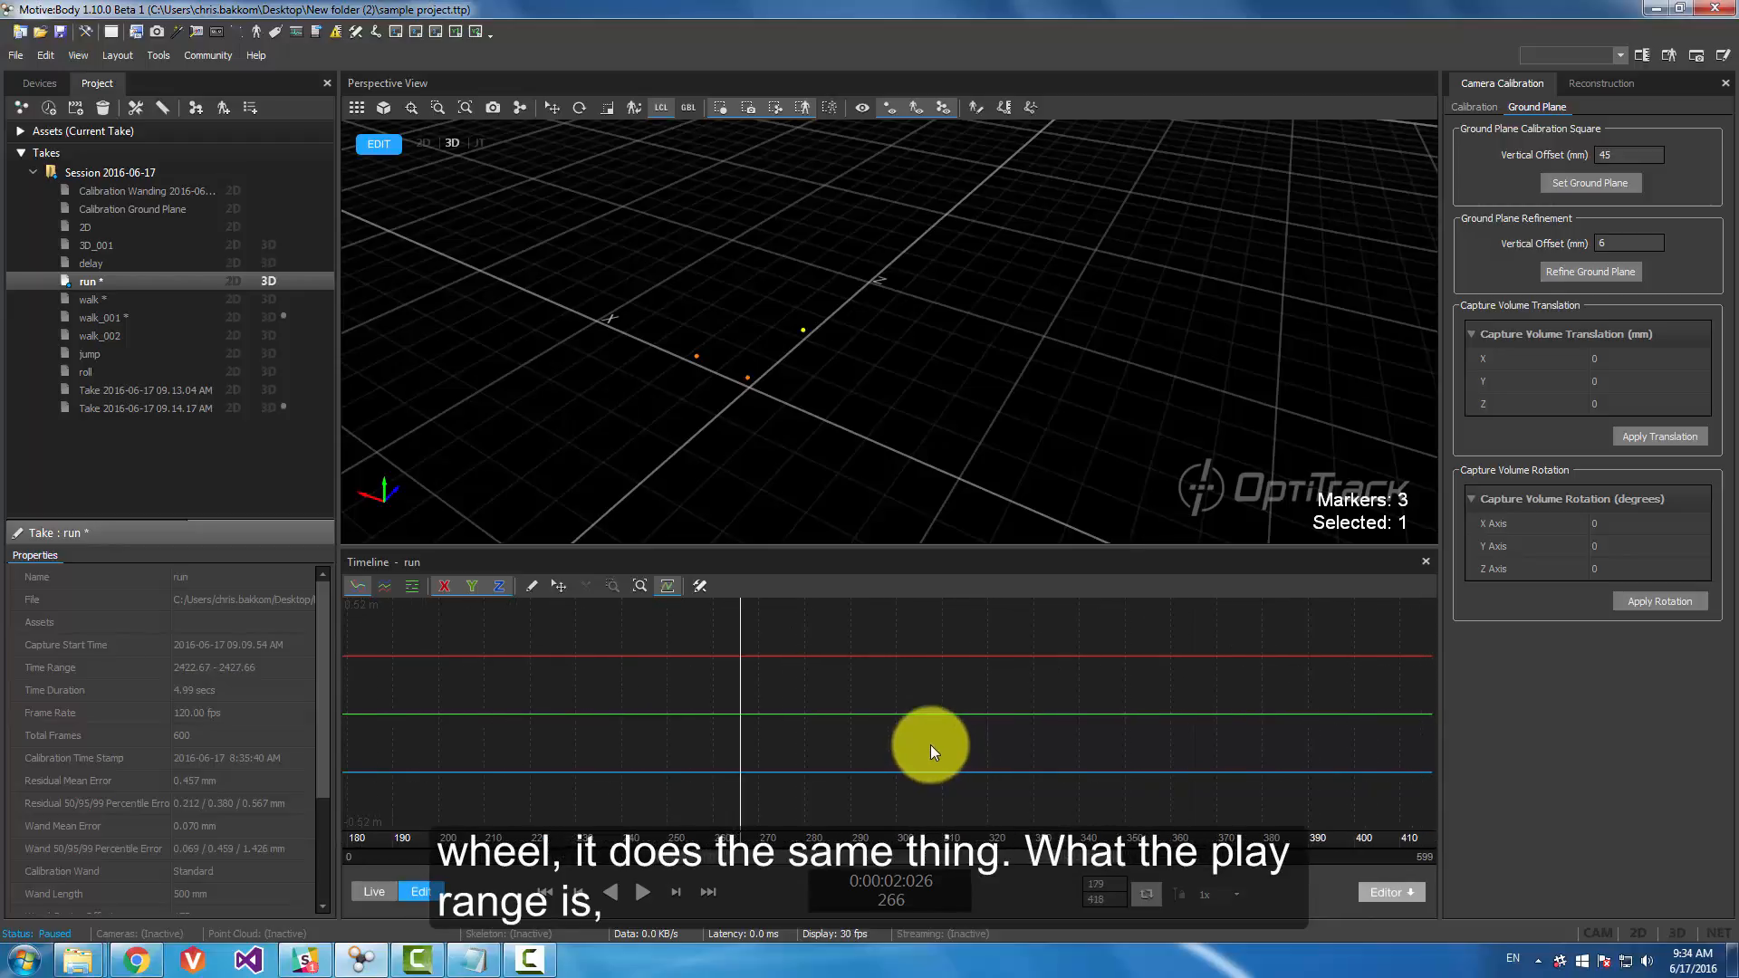
pyautogui.scroll(2, 936, 747)
pyautogui.scroll(1, 933, 745)
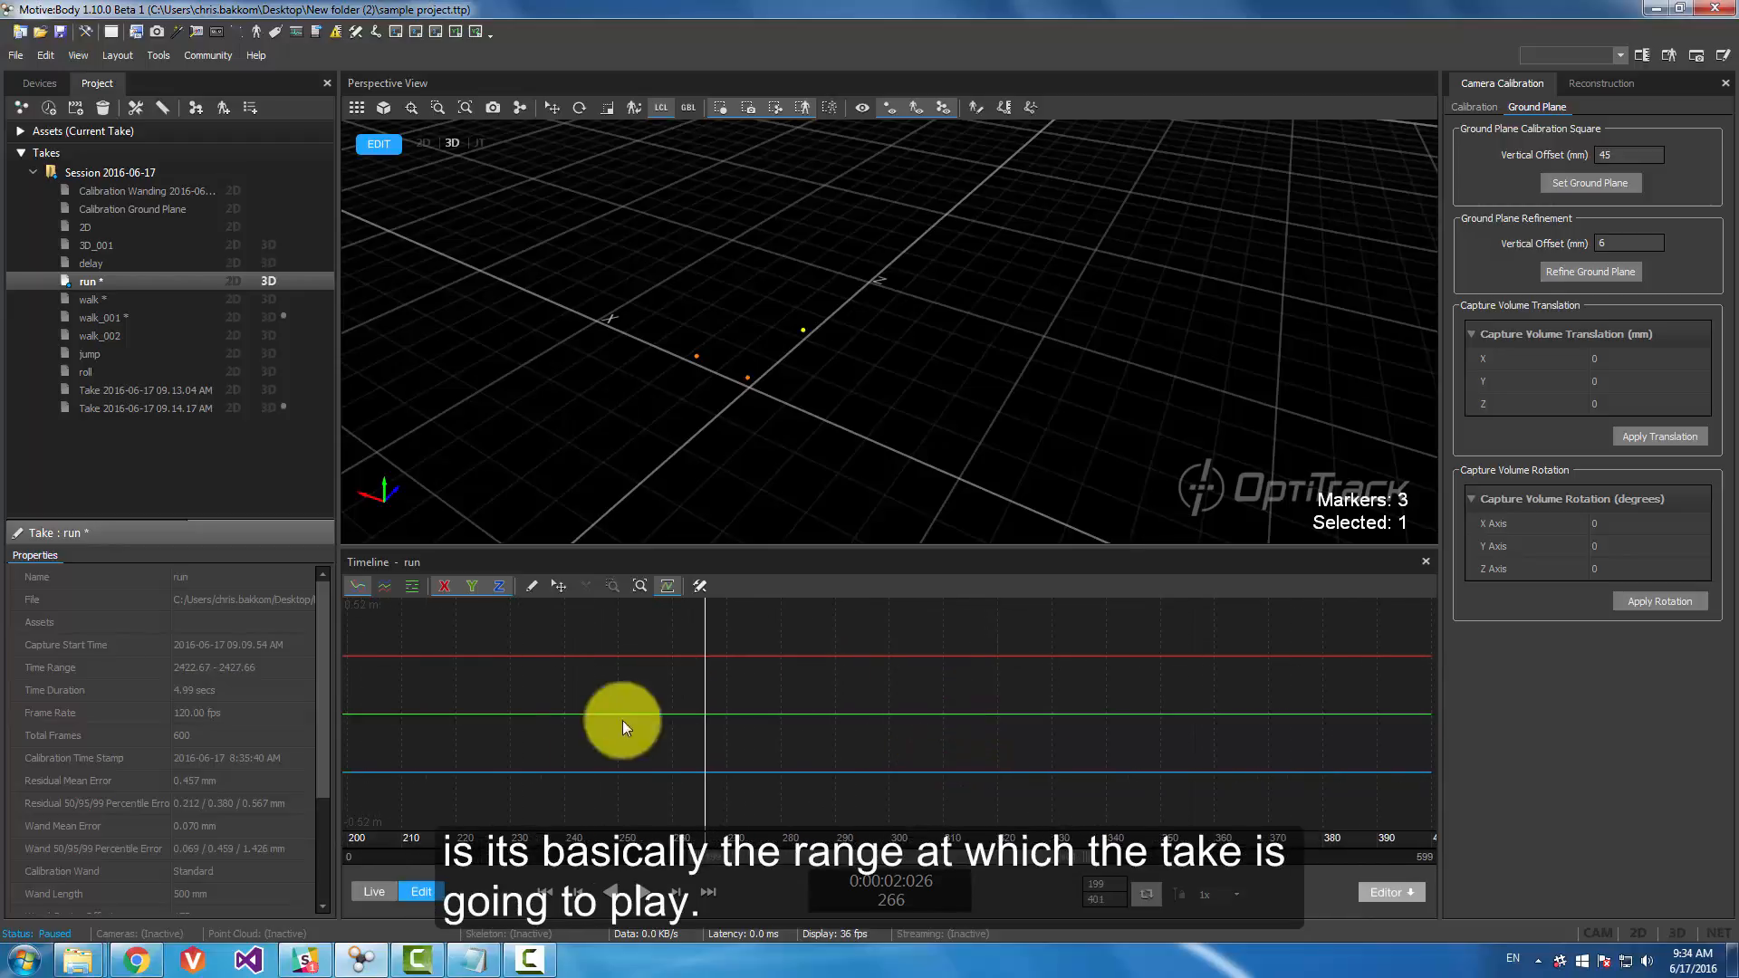
pyautogui.moveTo(706, 848); pyautogui.dragTo(763, 792)
pyautogui.scroll(6, 800, 769)
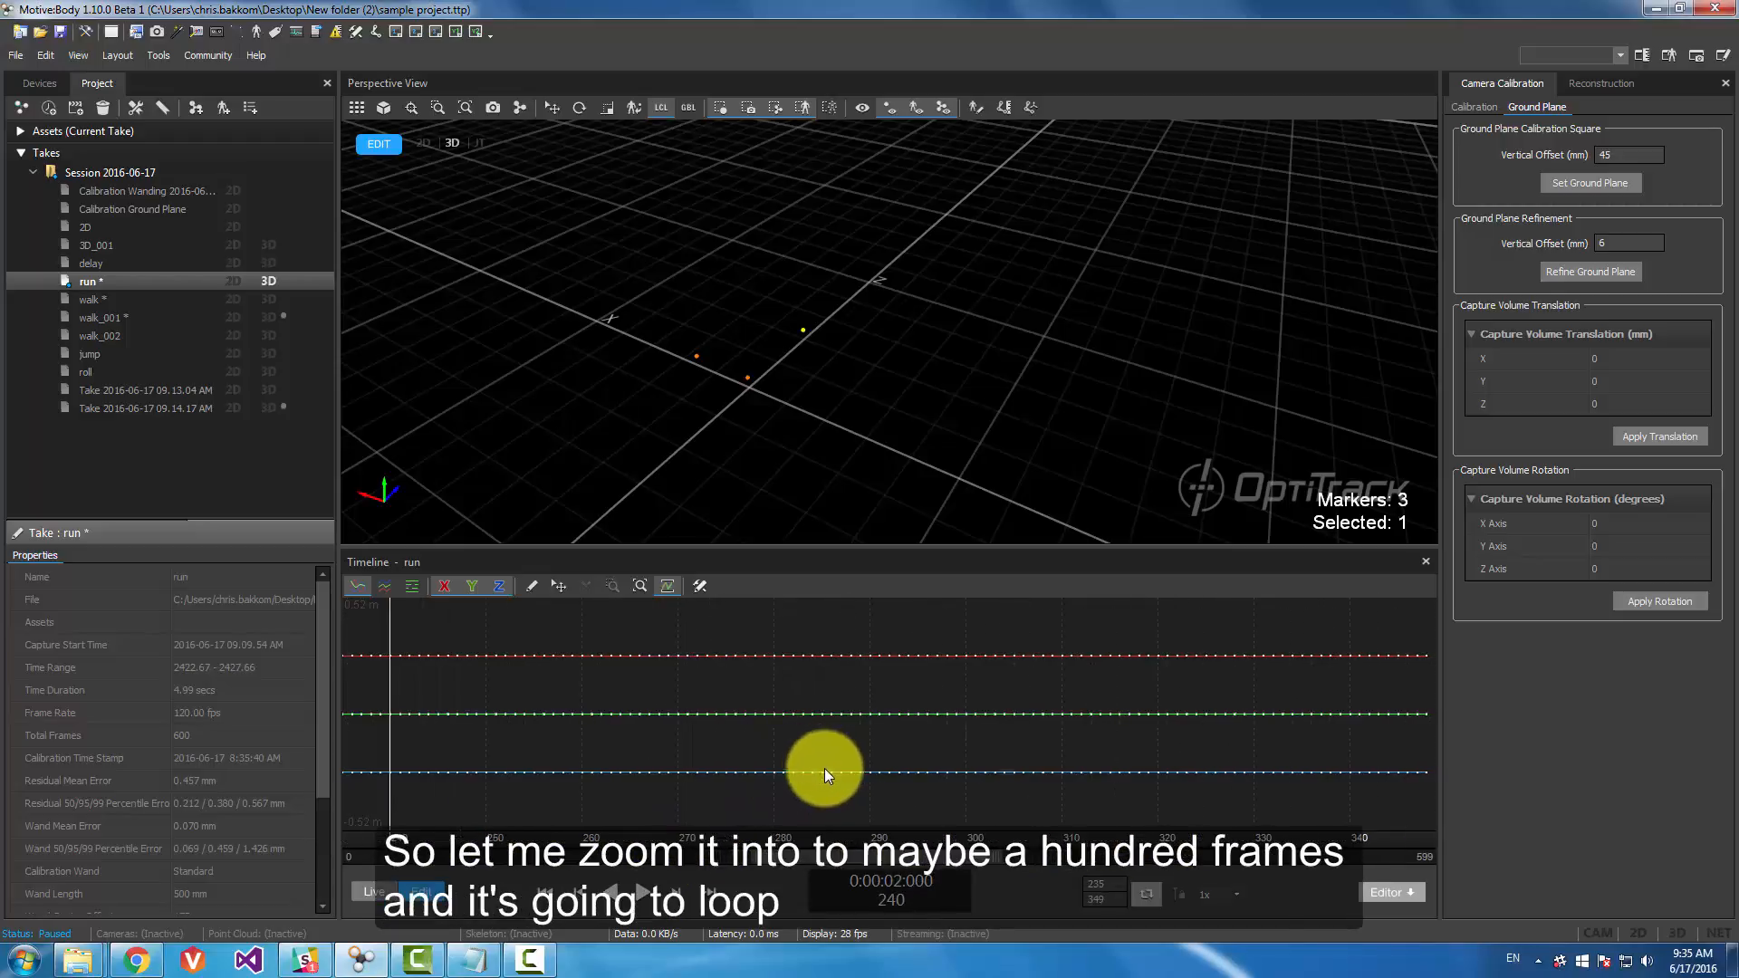
pyautogui.click(651, 894)
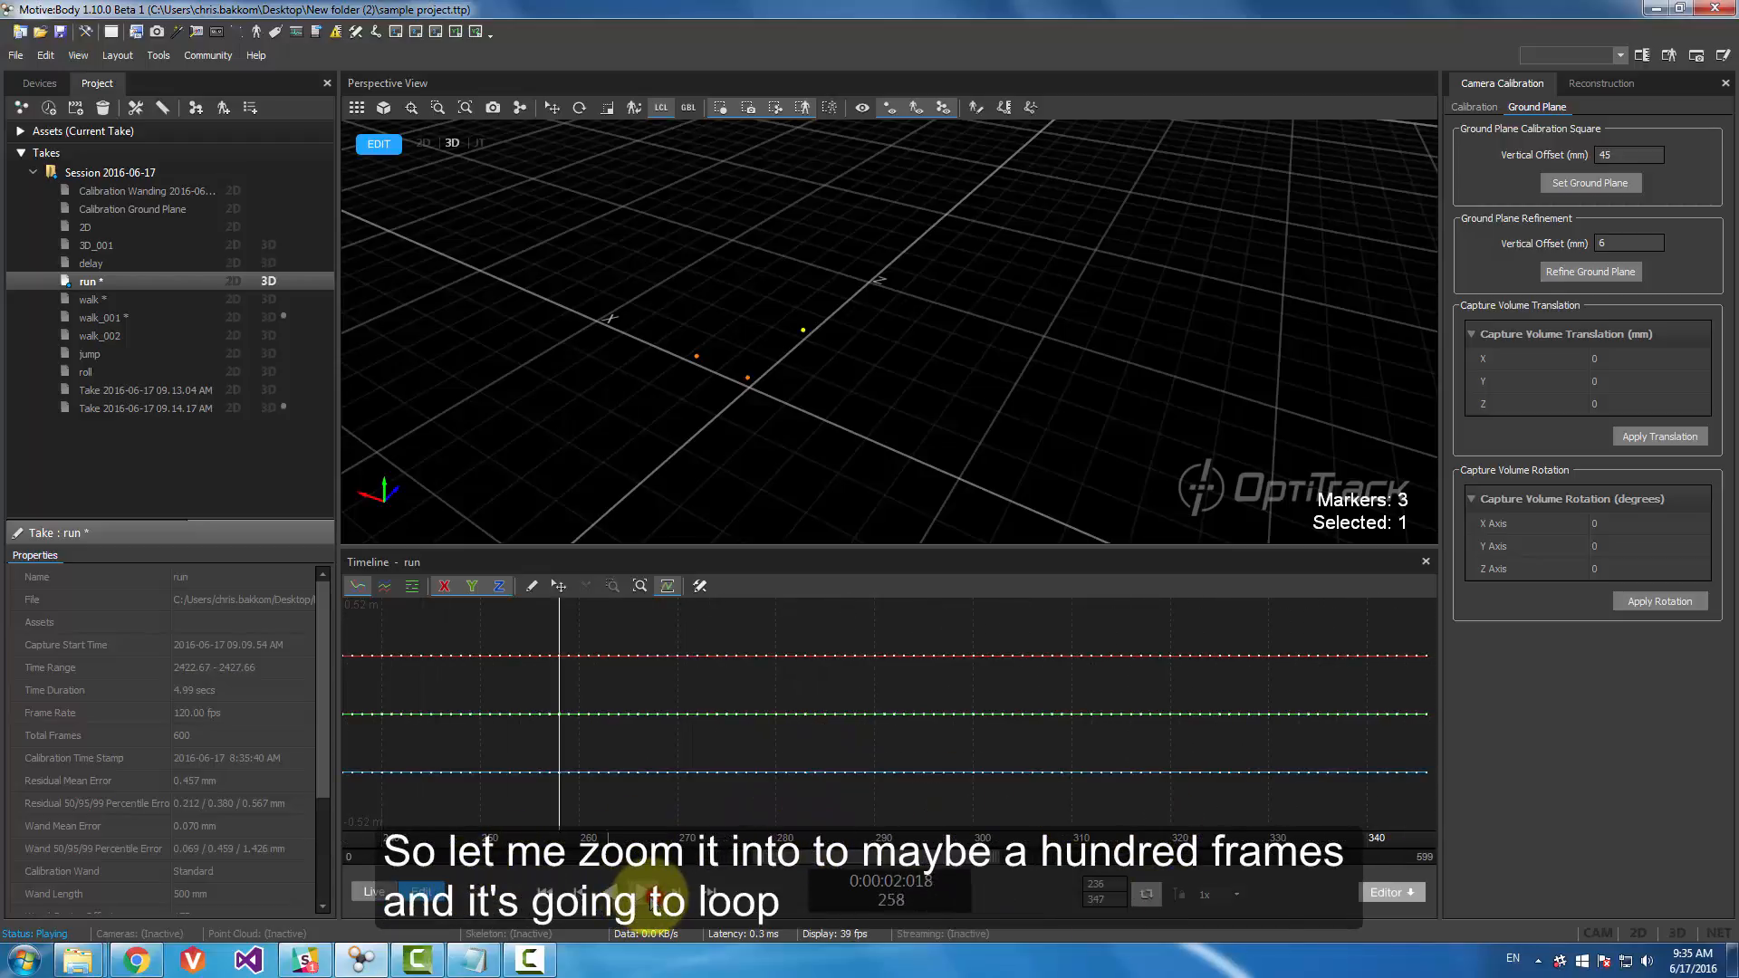
# - Pause the run take, set the play range's end frame to 400, and play it back
pyautogui.click(1107, 899)
pyautogui.click(634, 890)
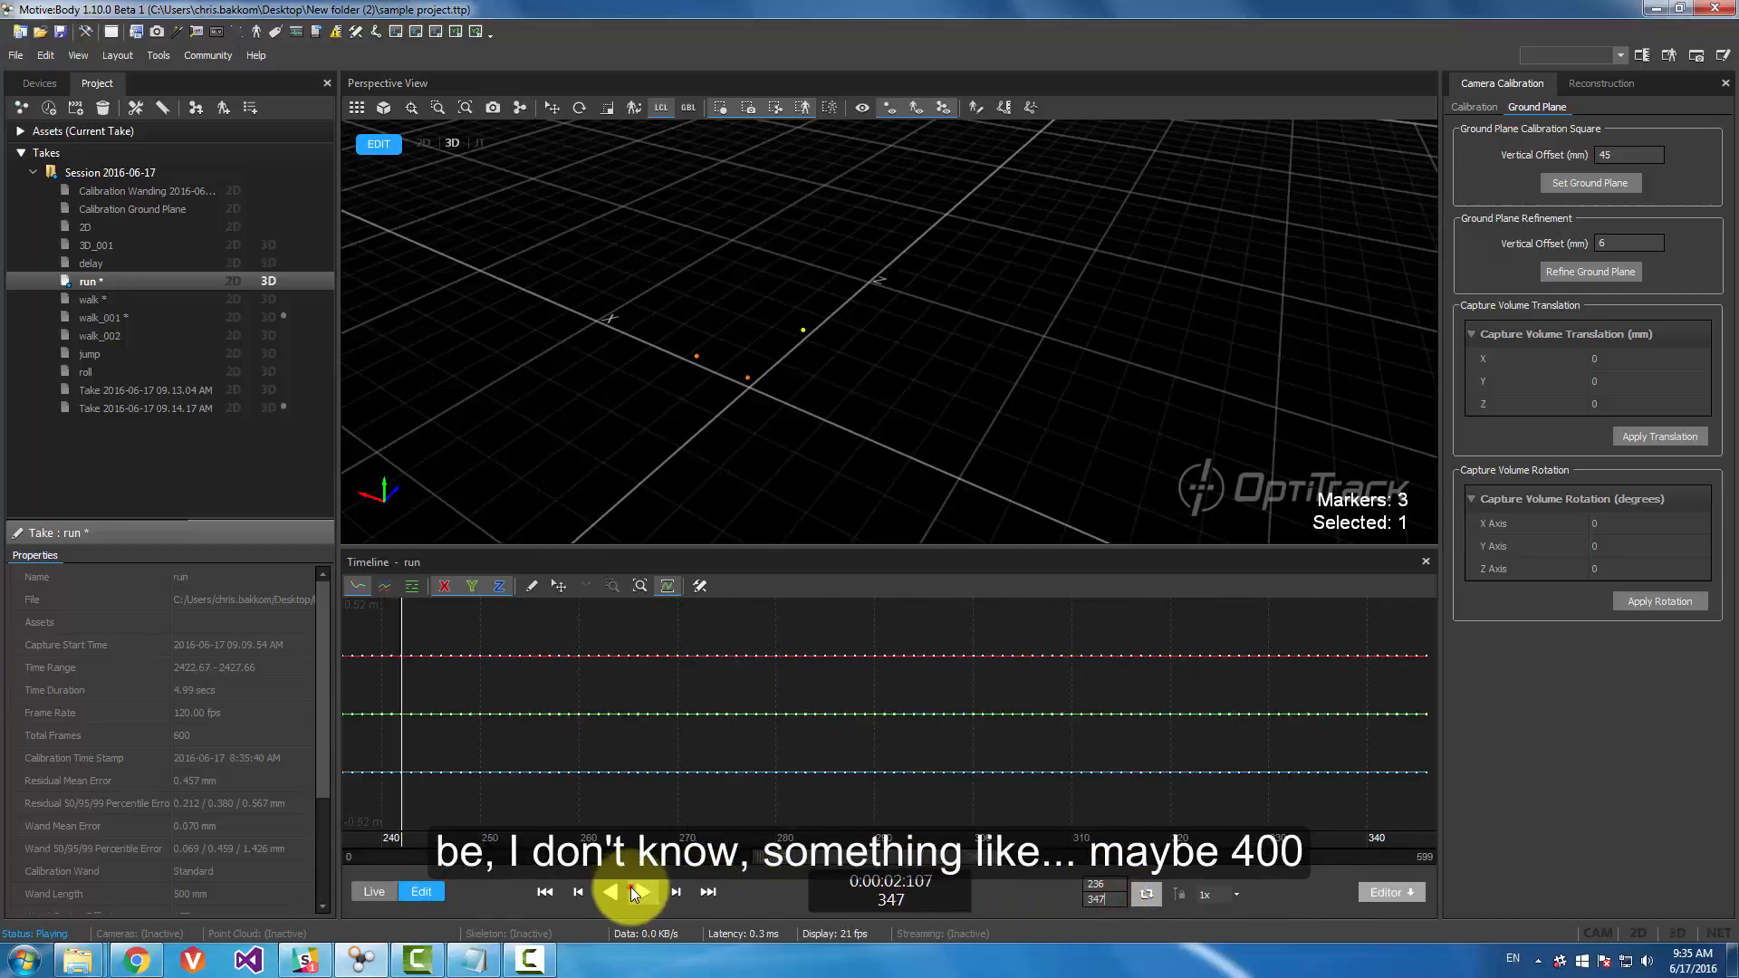
pyautogui.doubleClick(1105, 900)
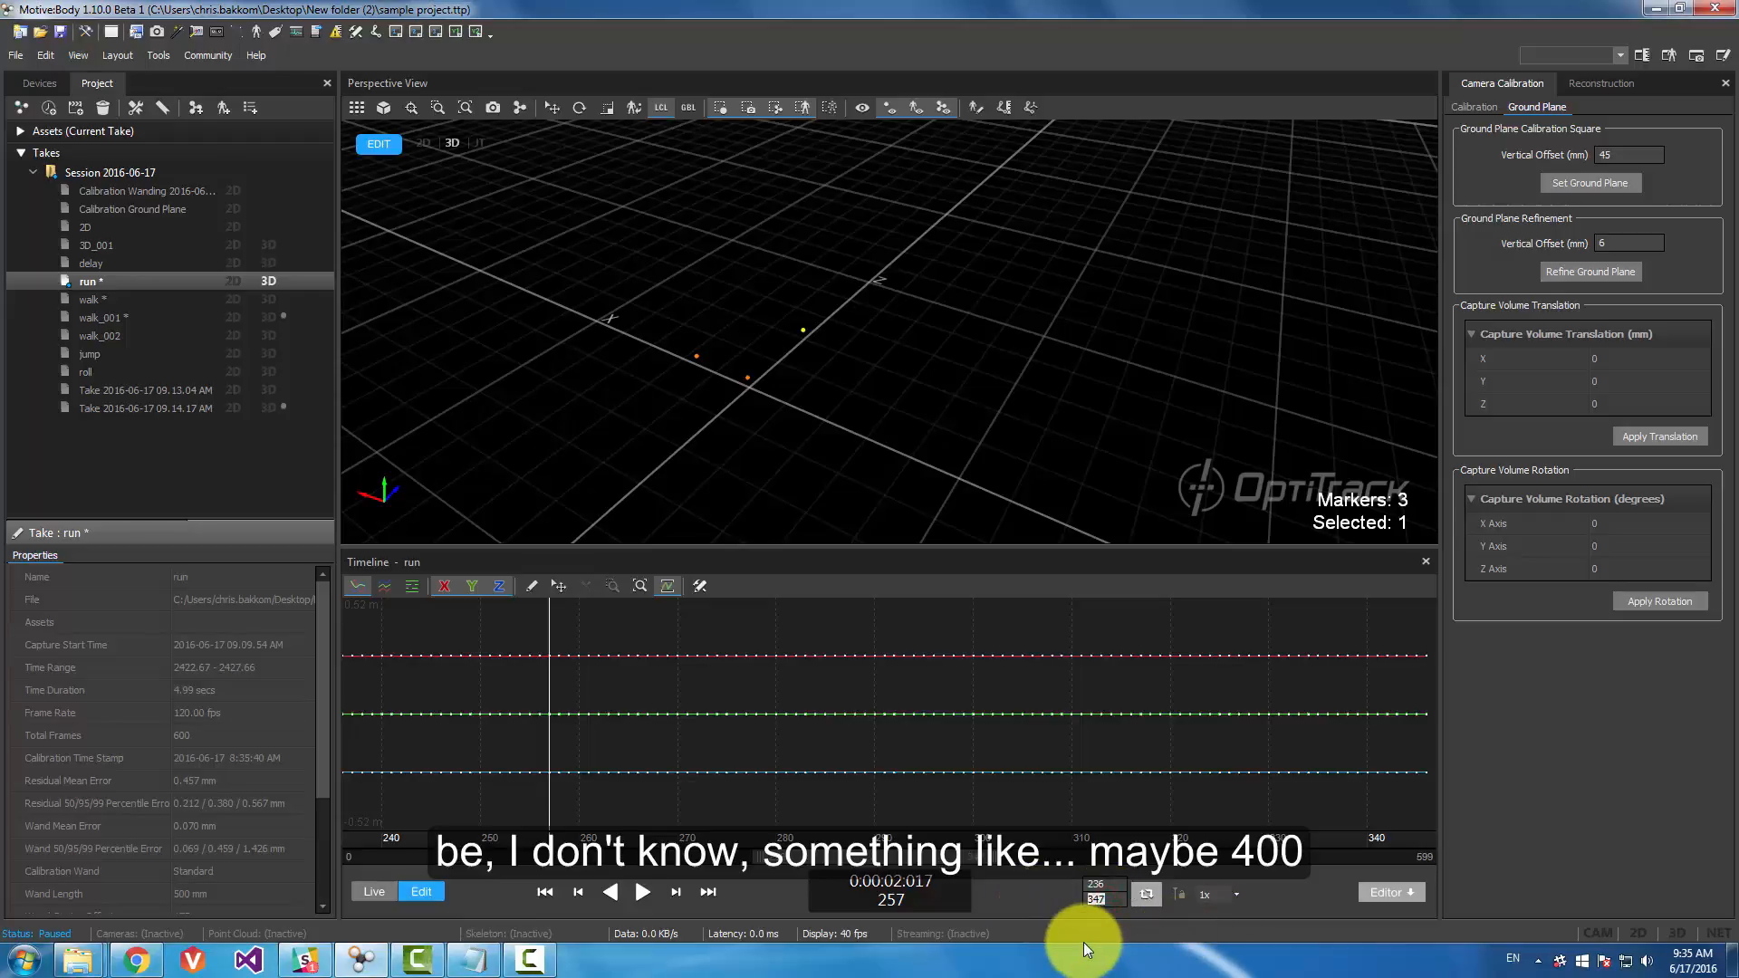
pyautogui.write('400')
pyautogui.press('Return')
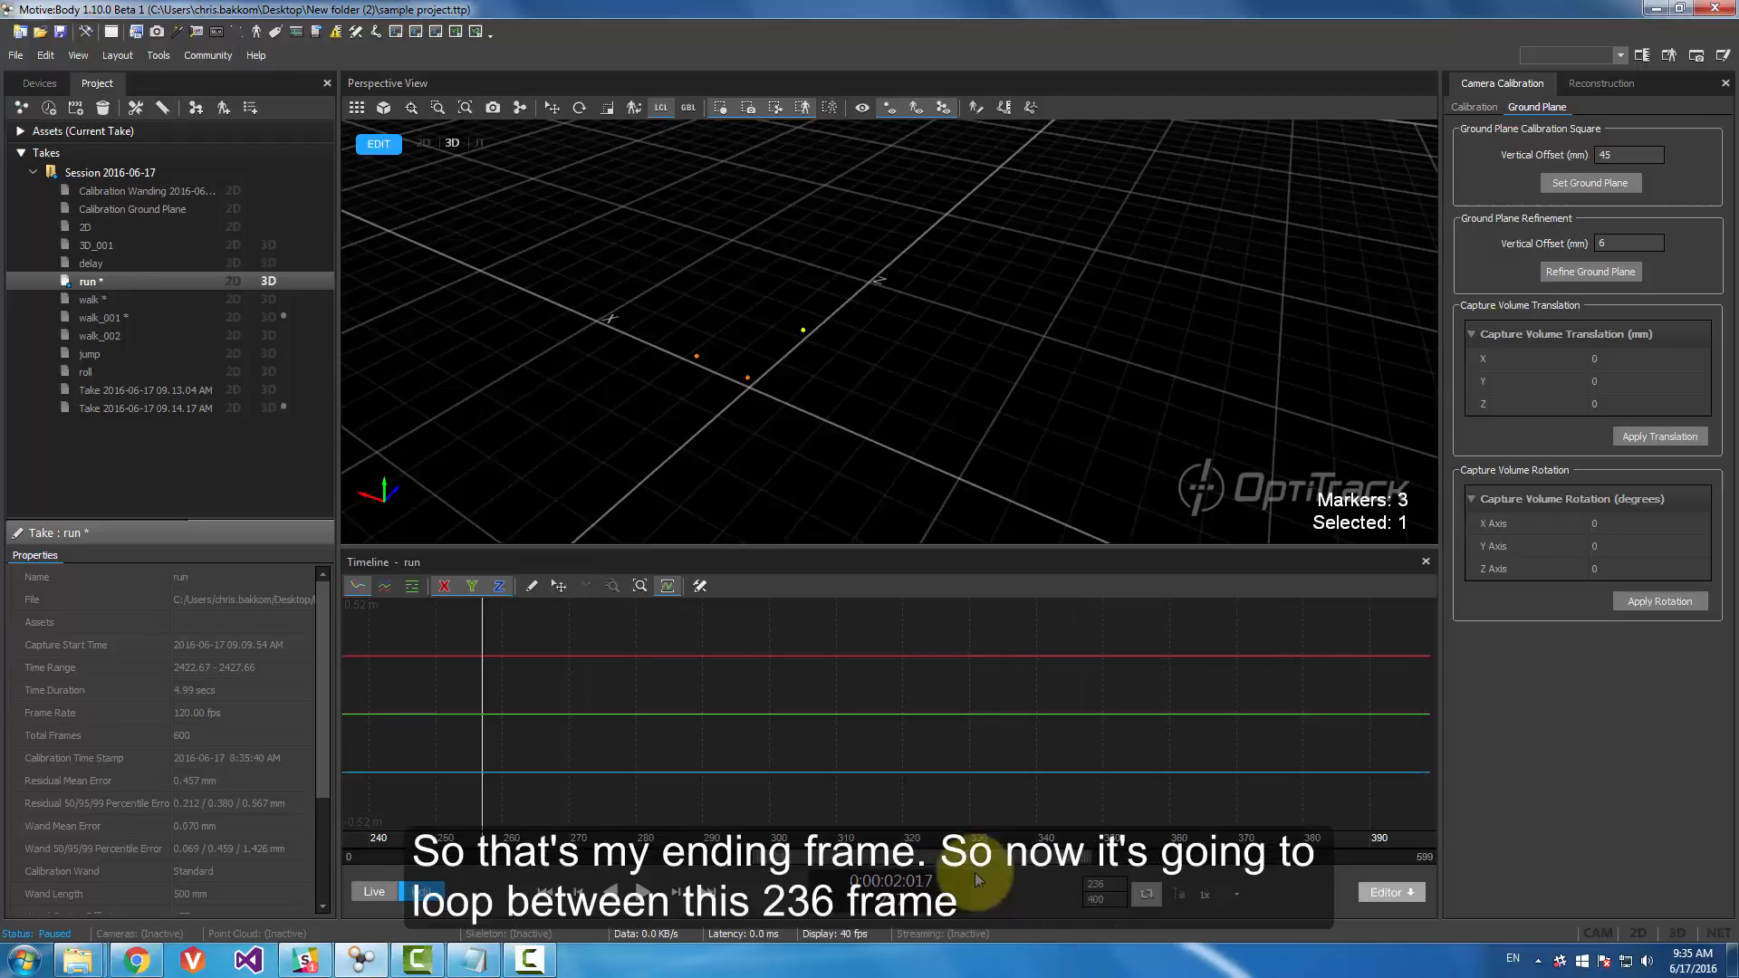
pyautogui.click(645, 892)
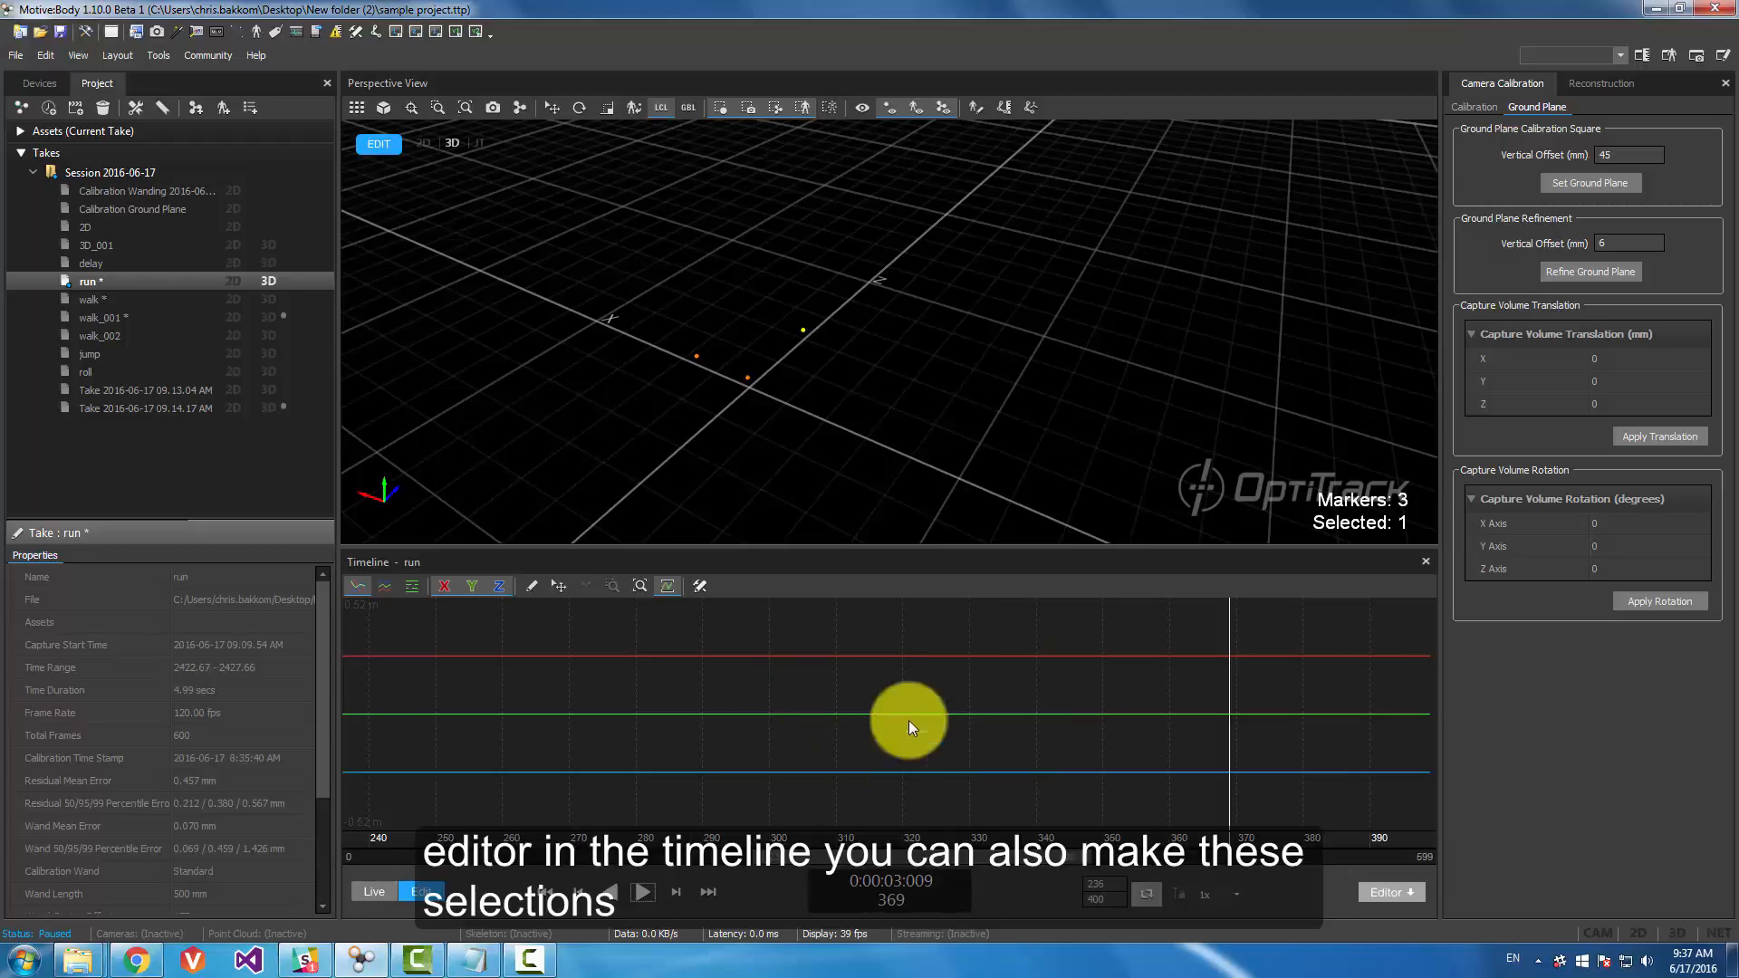
# - Select trial frame ranges in the graph and adjust the last selection's ends to frames 260 and 312
pyautogui.moveTo(616, 817); pyautogui.dragTo(989, 824)
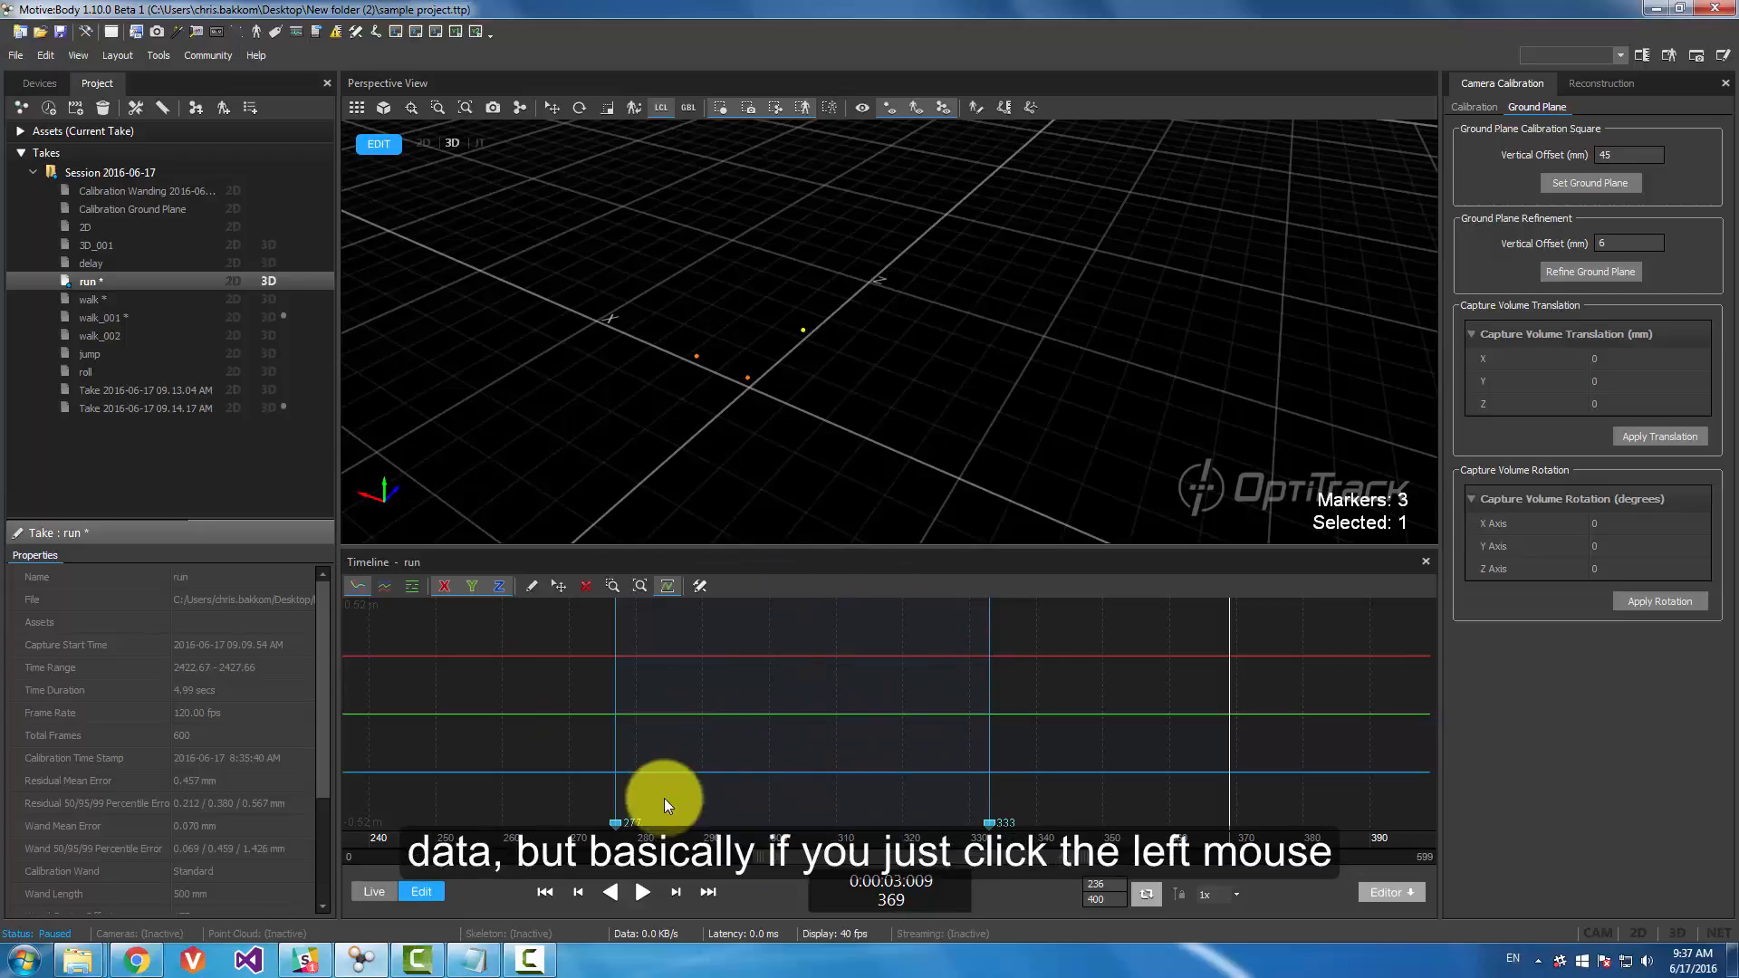
pyautogui.moveTo(552, 812); pyautogui.dragTo(874, 808)
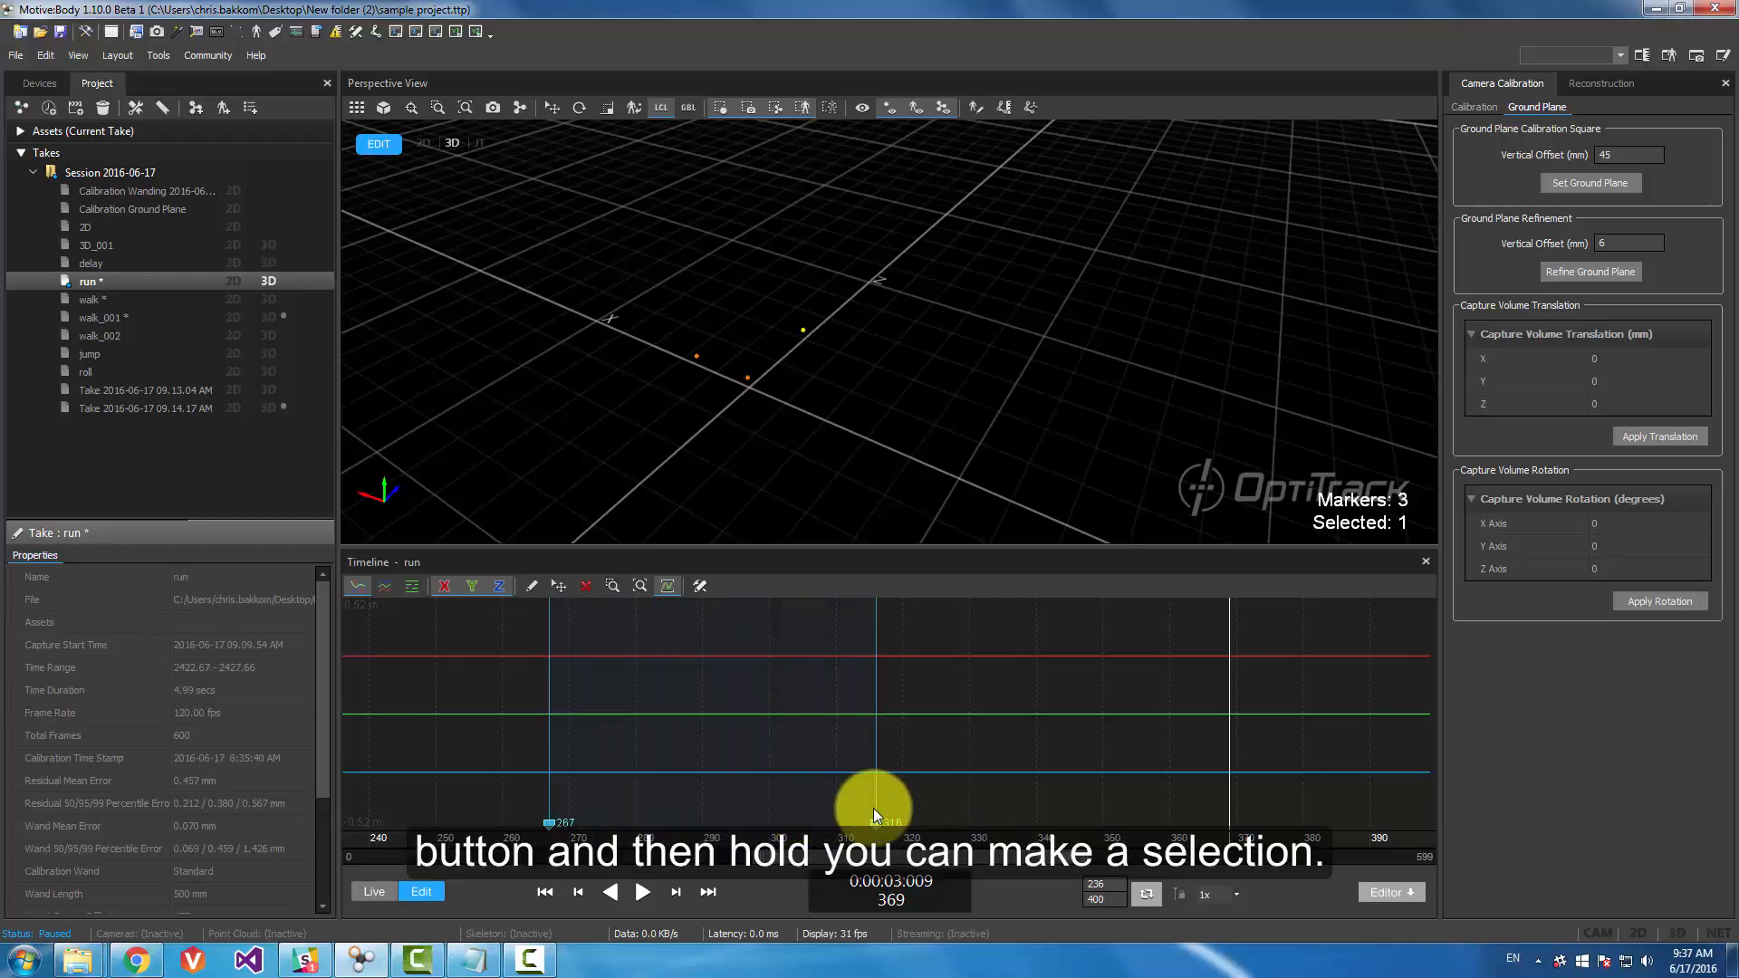
pyautogui.moveTo(497, 765); pyautogui.dragTo(928, 772)
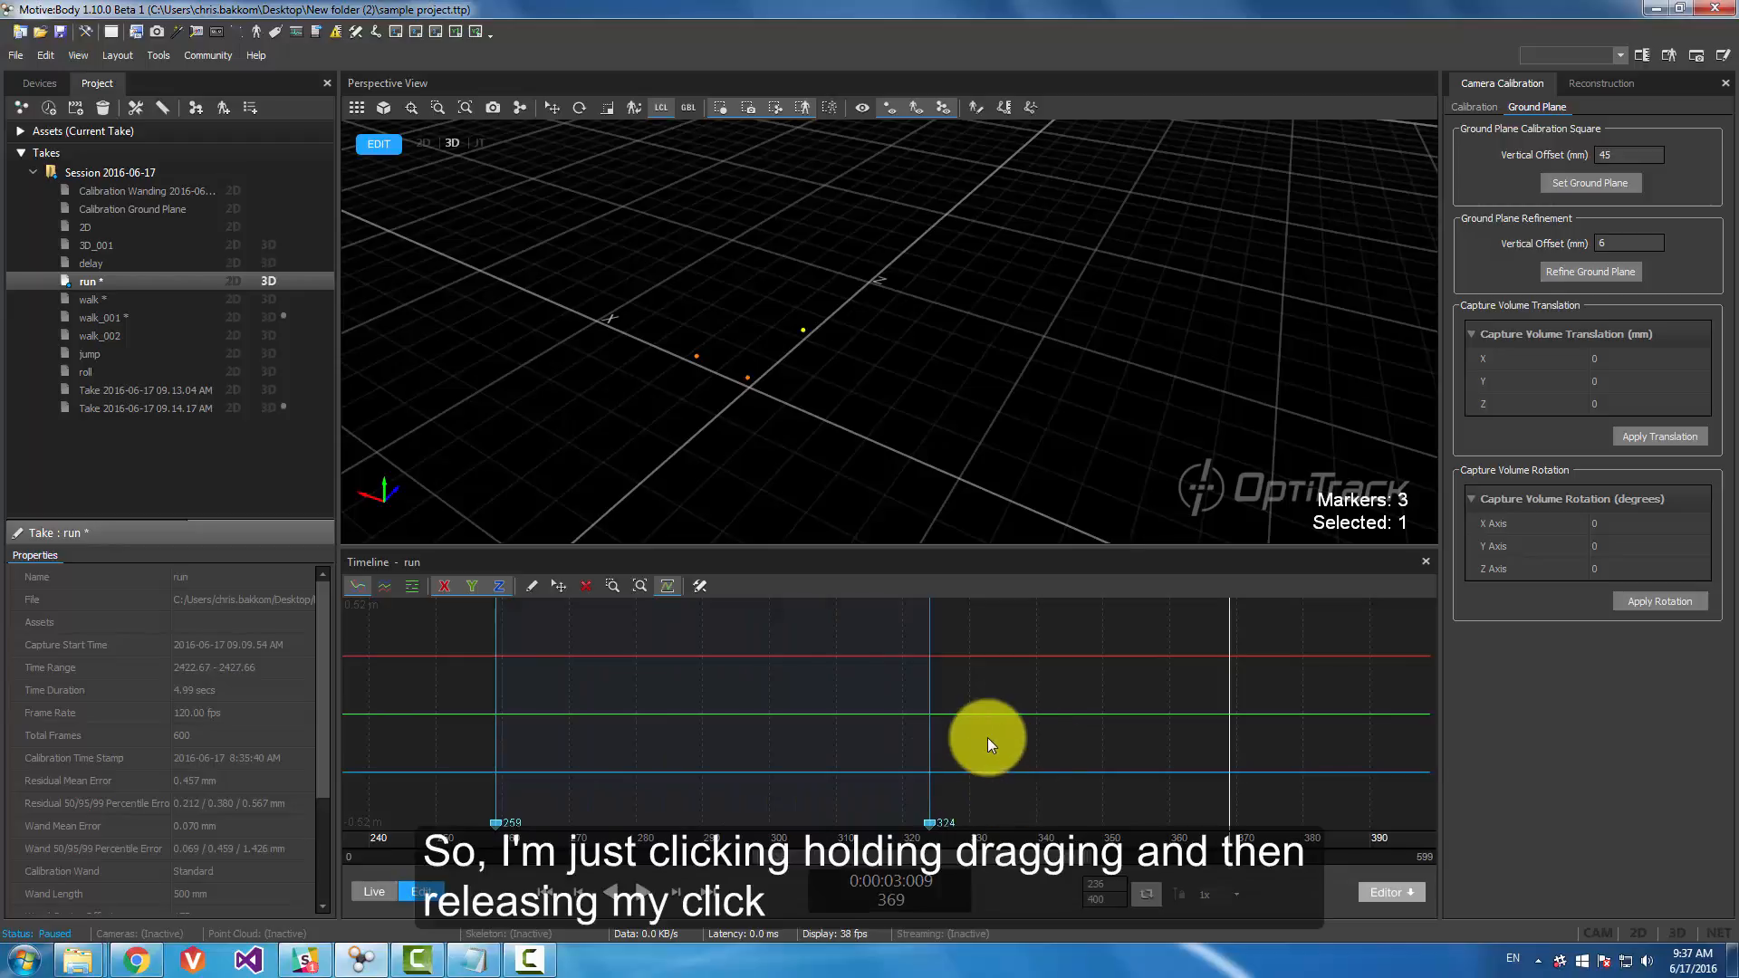
pyautogui.moveTo(1023, 745); pyautogui.dragTo(587, 745)
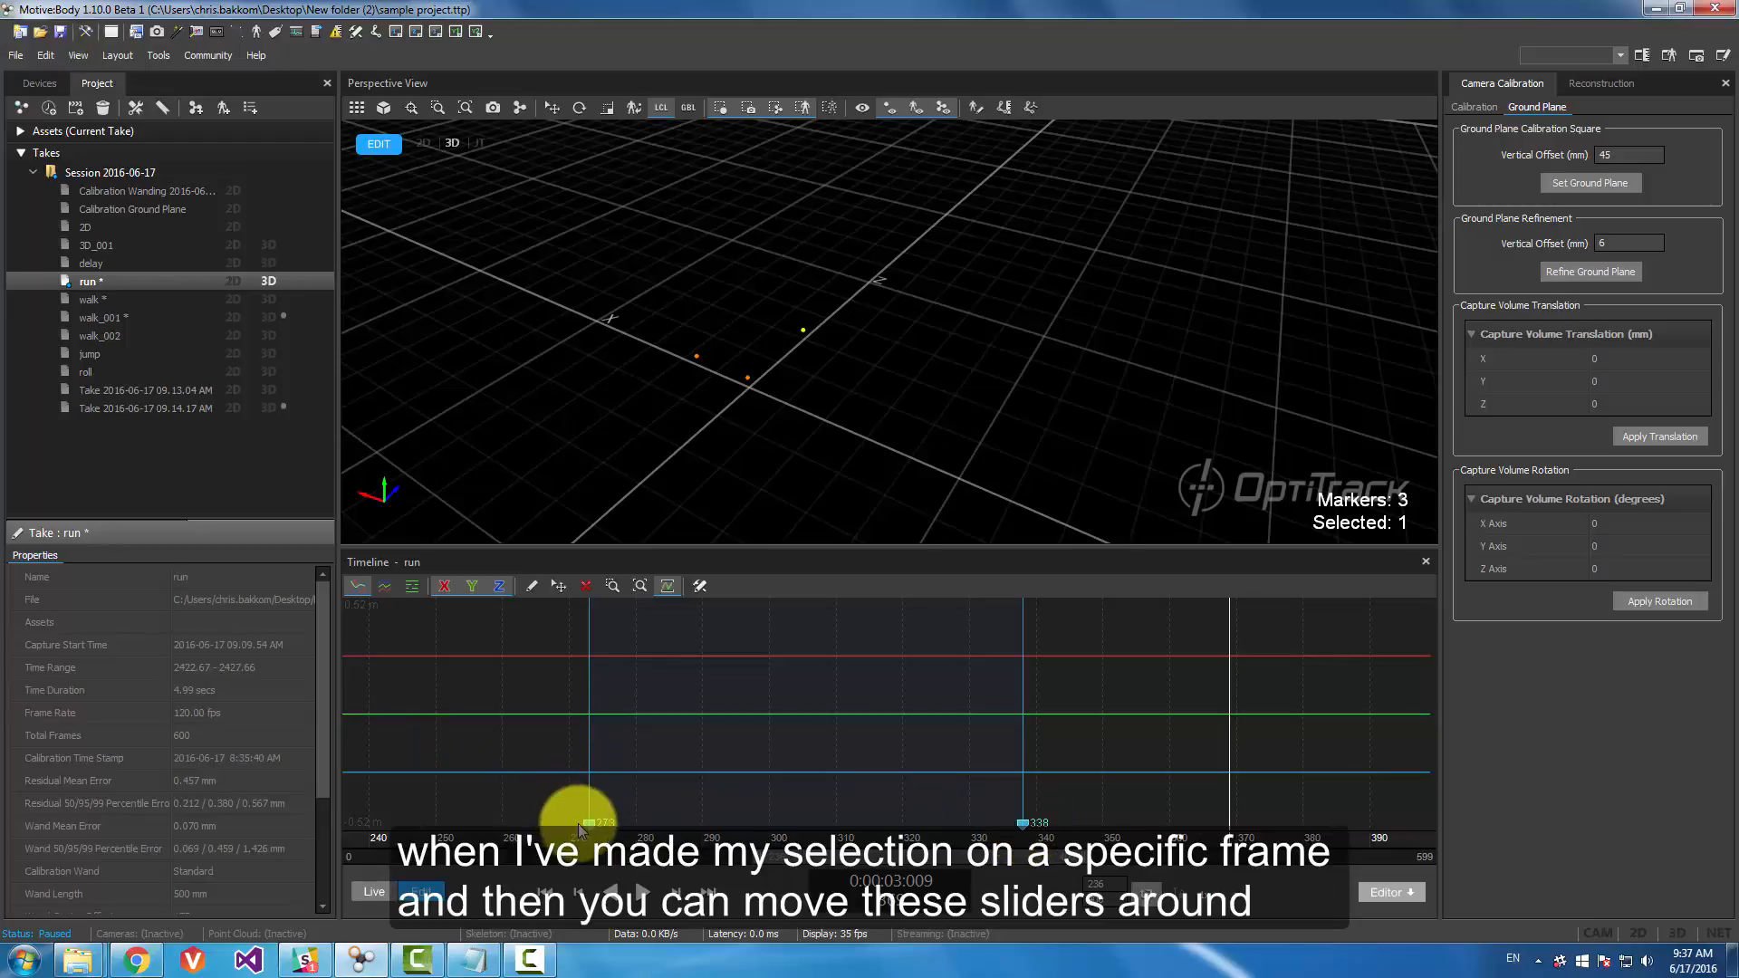
pyautogui.moveTo(588, 821); pyautogui.dragTo(500, 826)
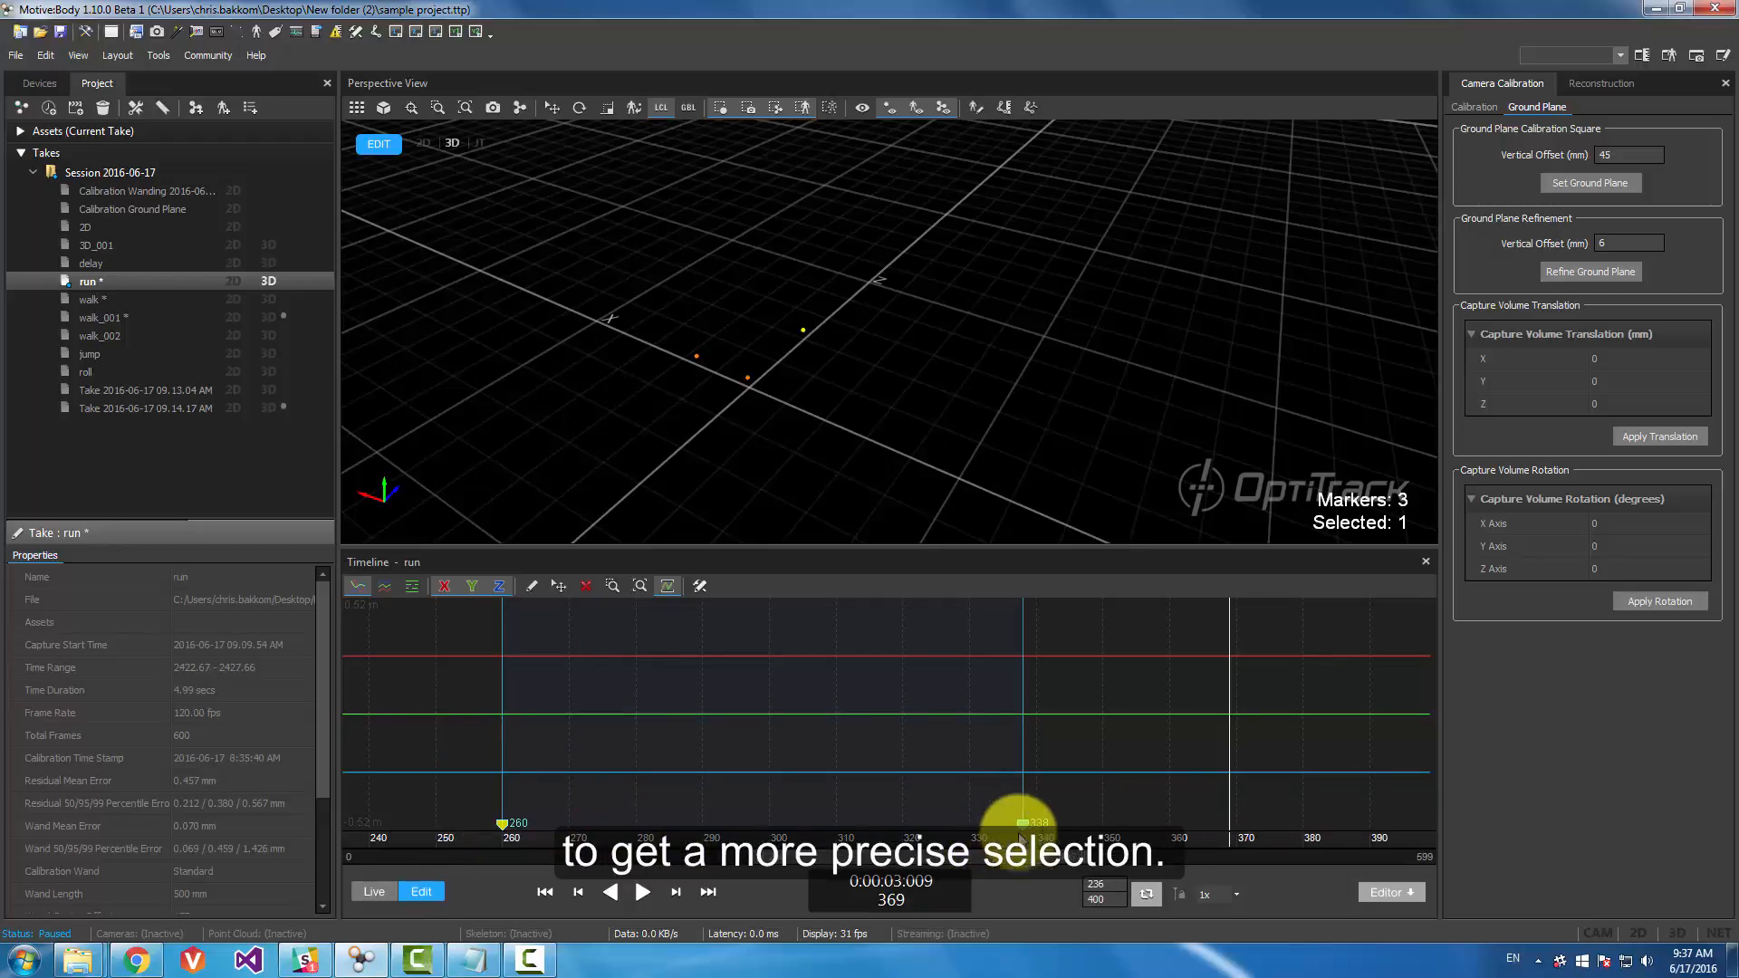
pyautogui.moveTo(1021, 822); pyautogui.dragTo(850, 813)
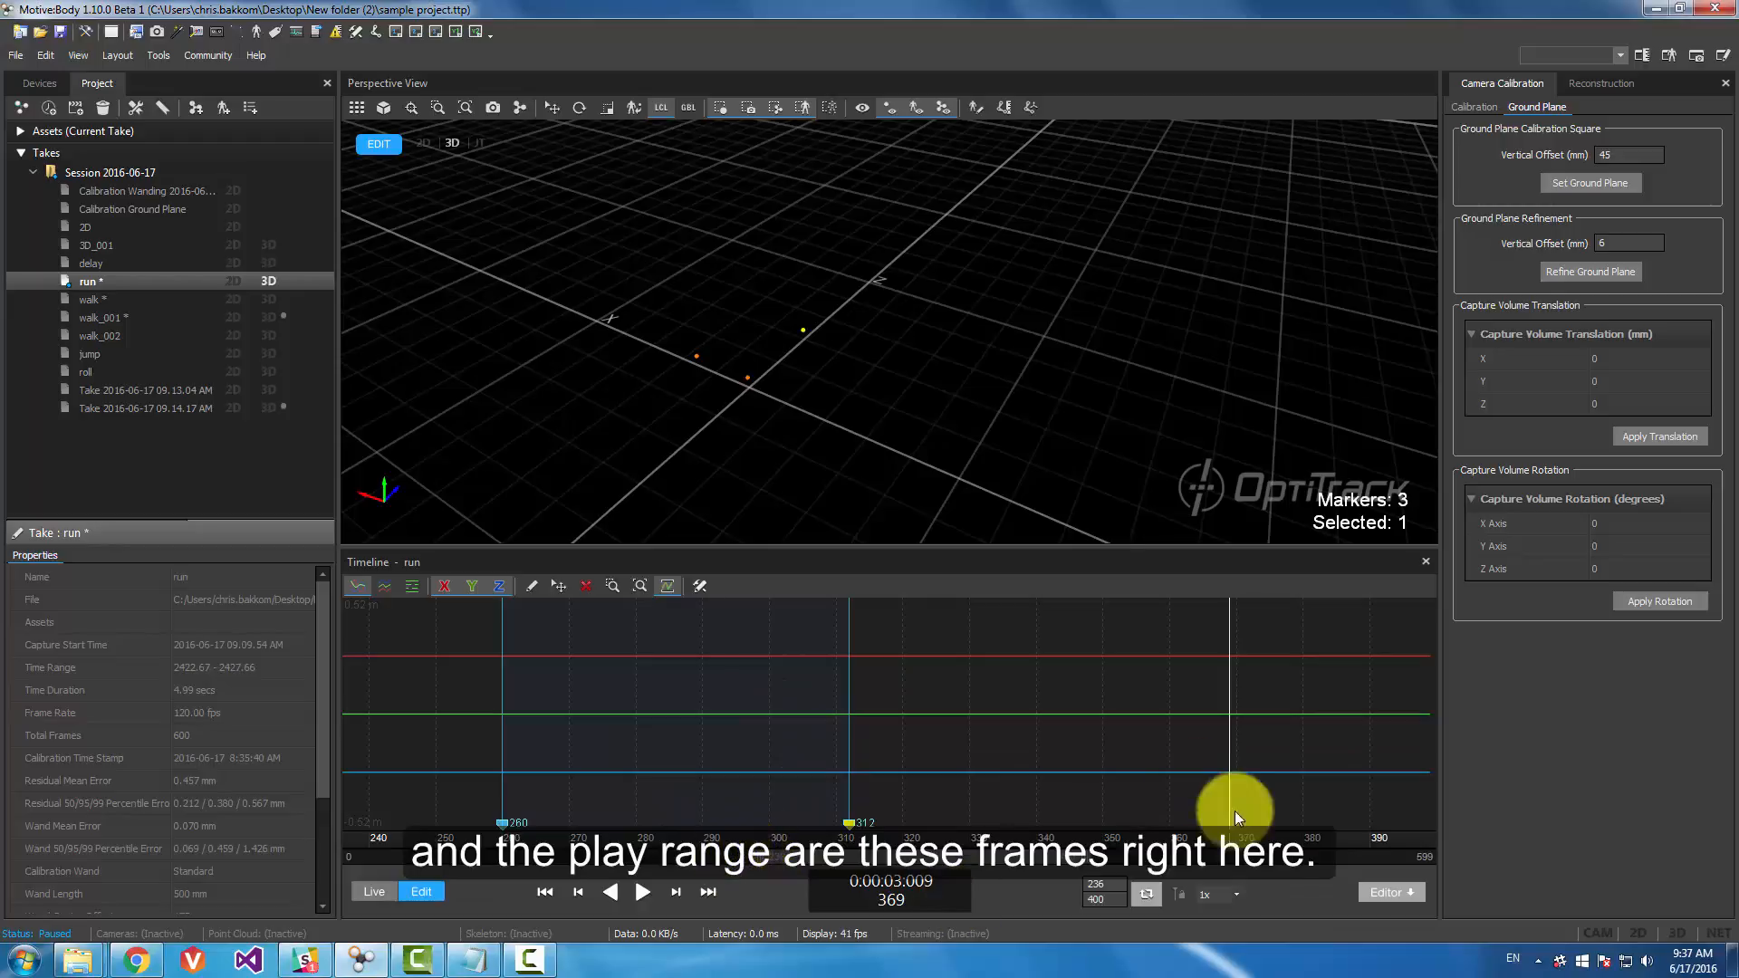
# - Move the playhead to frame 360 and trim the run take to its current play range, accepting the data removal
pyautogui.moveTo(1225, 736); pyautogui.dragTo(1169, 735)
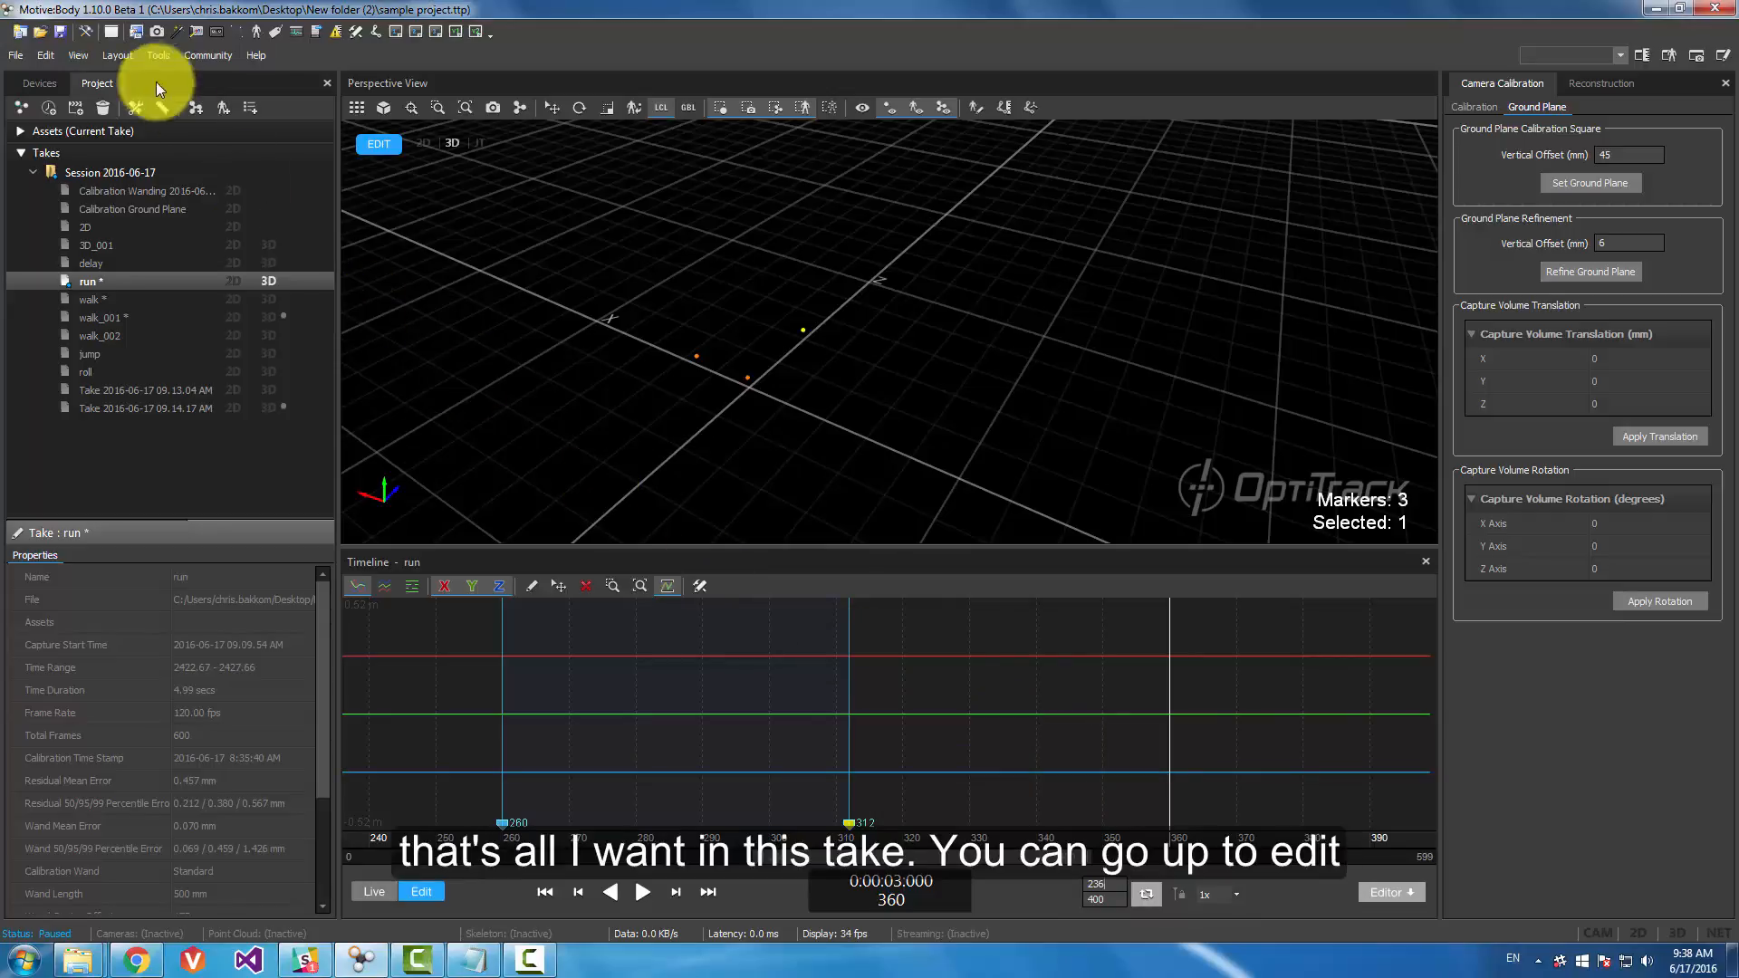
pyautogui.click(47, 58)
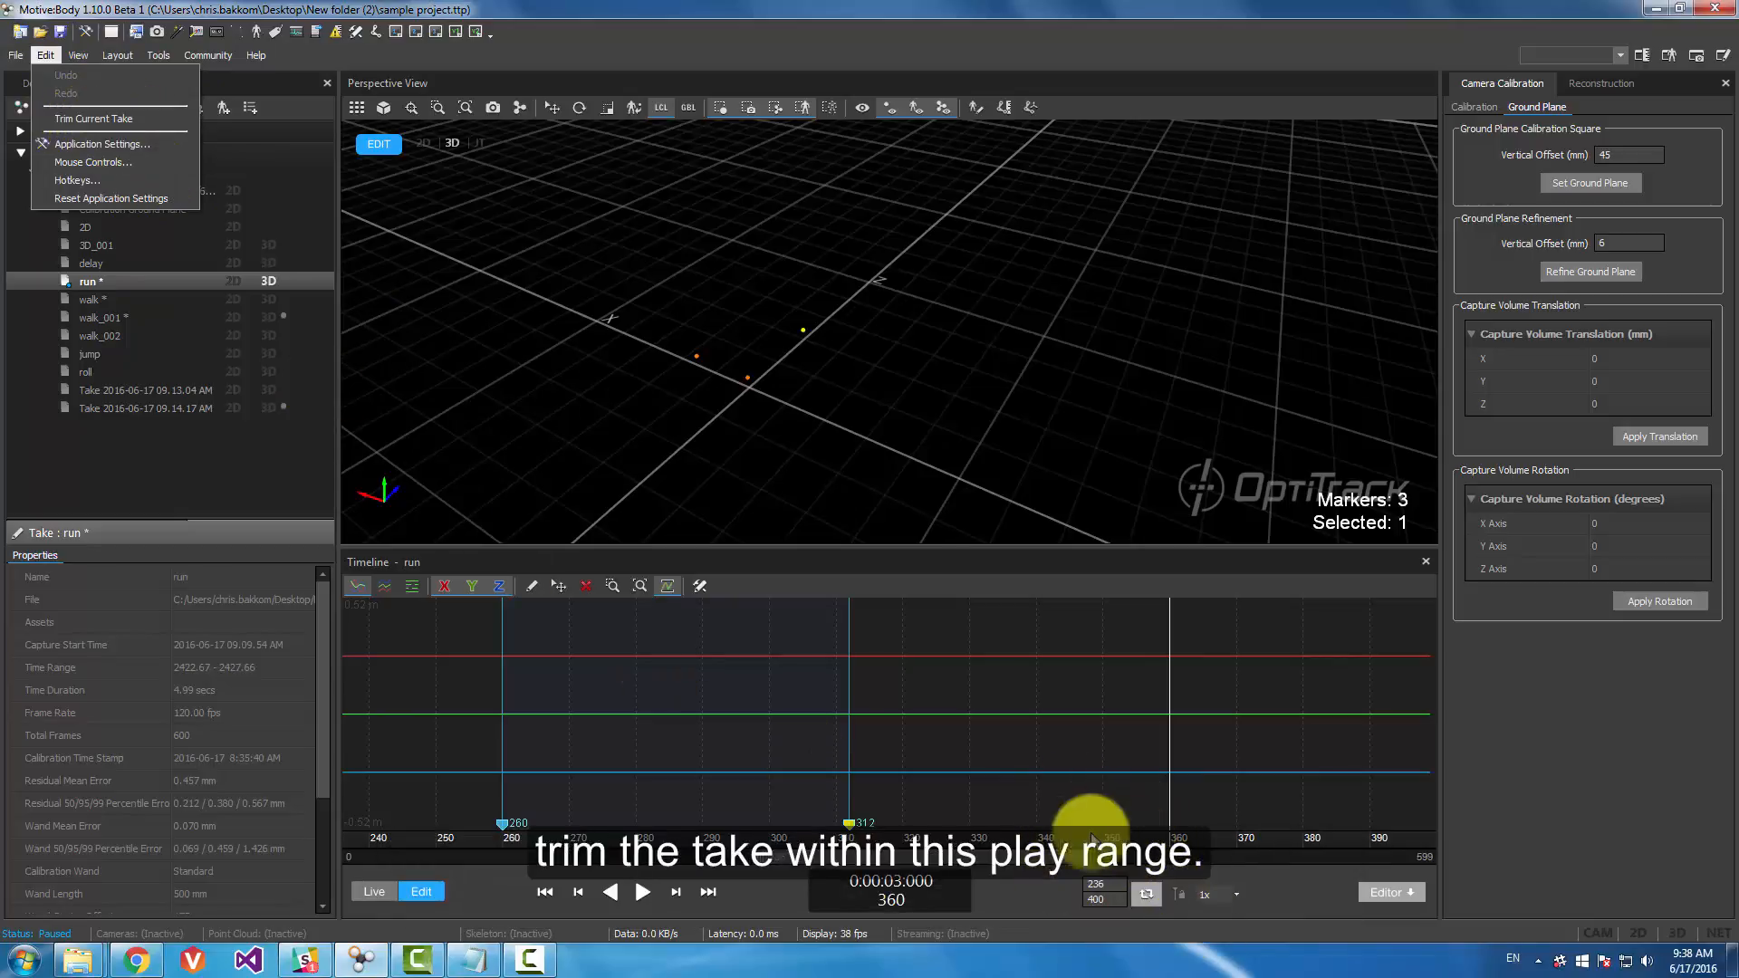
pyautogui.click(78, 117)
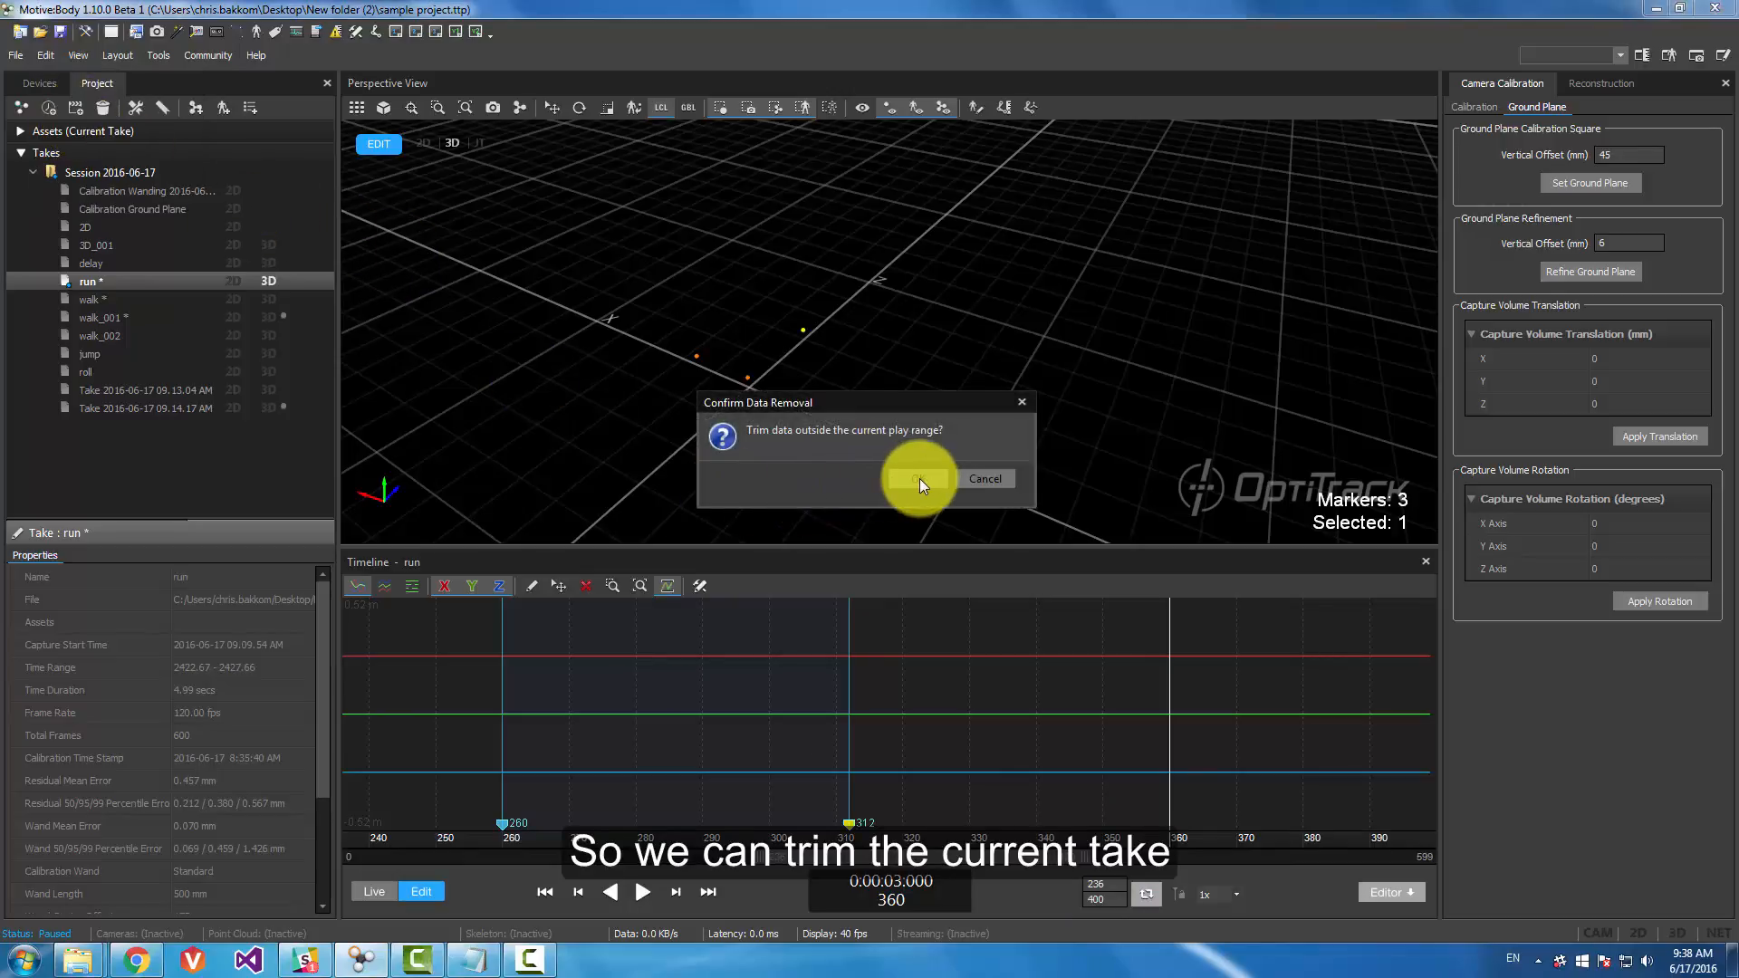
pyautogui.click(916, 478)
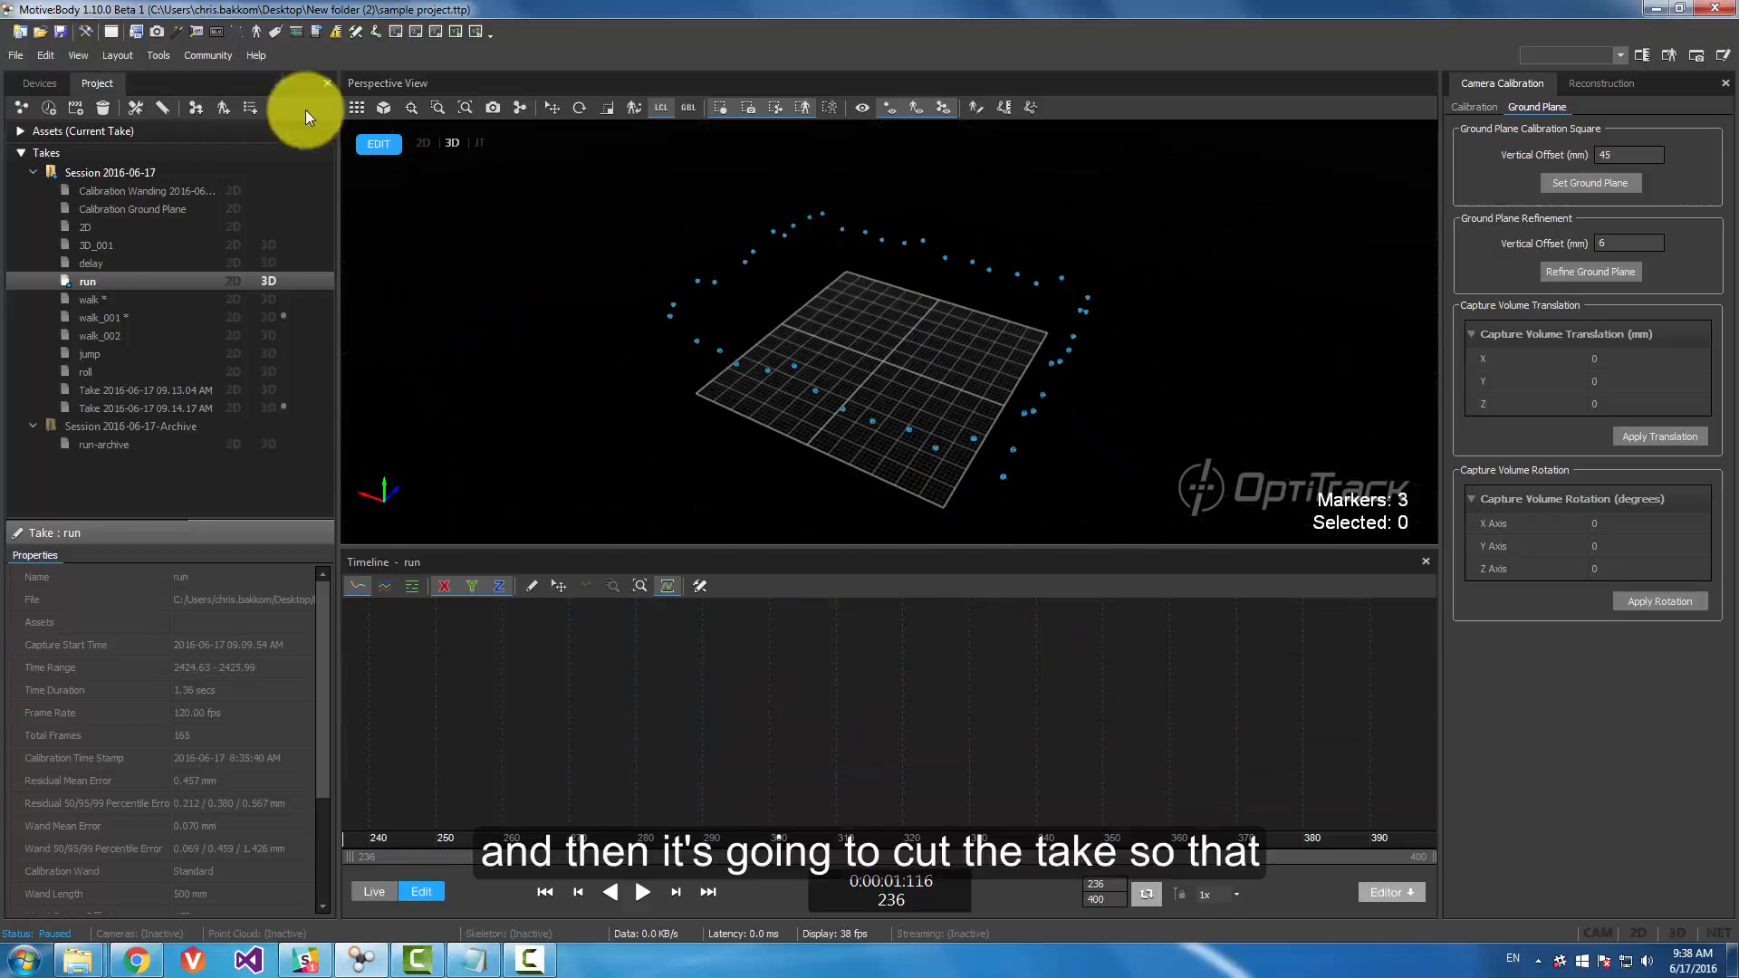
# - Scrub through the trimmed run take up to frame 300
pyautogui.moveTo(913, 414)
pyautogui.mouseDown(button='right')
pyautogui.moveTo(897, 411)
pyautogui.moveTo(967, 432)
pyautogui.mouseUp(button='right')
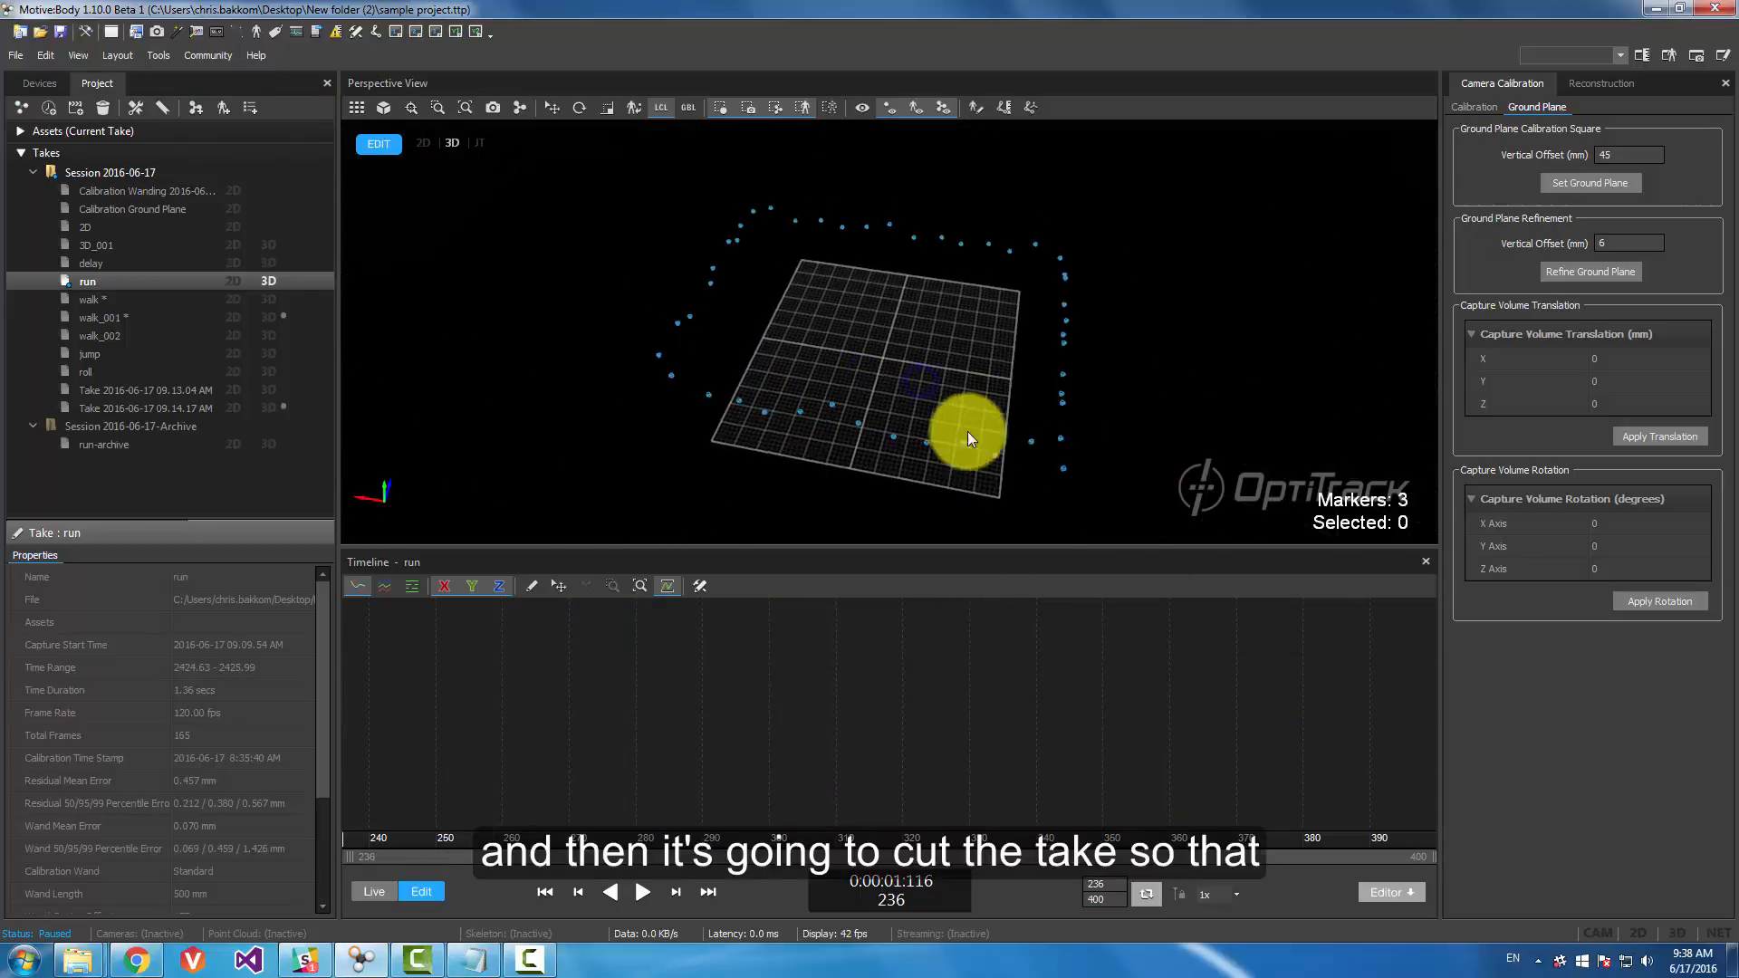
pyautogui.moveTo(382, 838)
pyautogui.mouseDown()
pyautogui.moveTo(1335, 829)
pyautogui.moveTo(468, 843)
pyautogui.mouseUp()
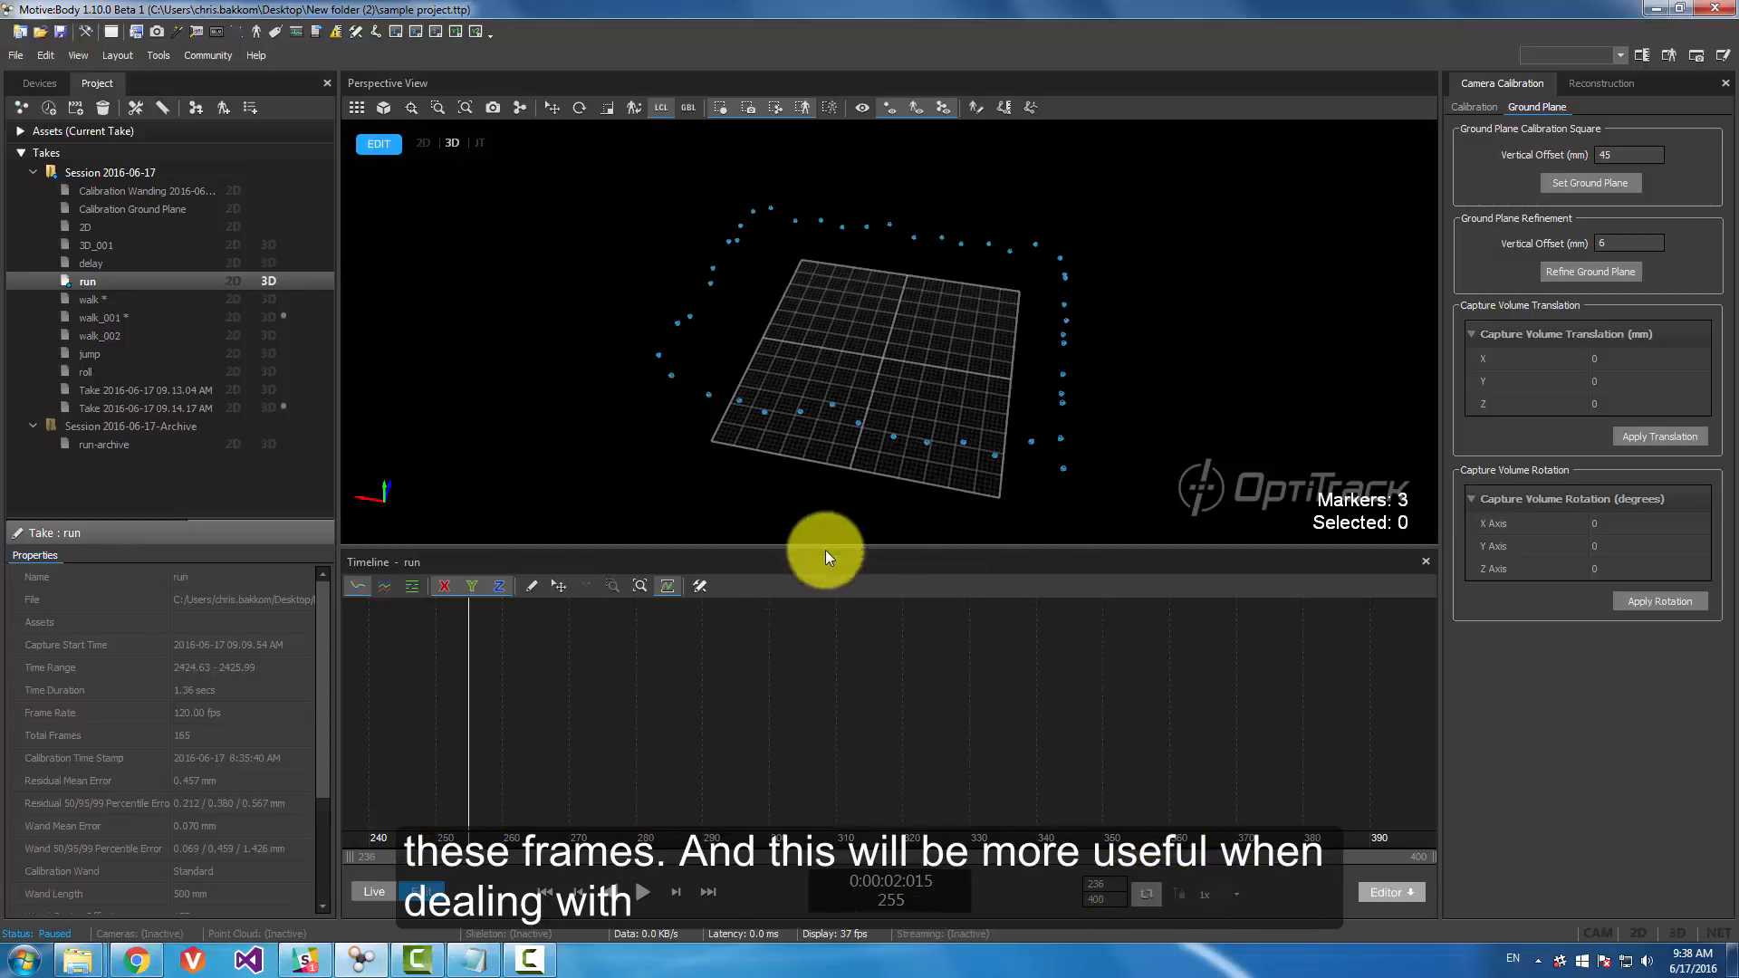
pyautogui.moveTo(465, 826); pyautogui.dragTo(535, 824)
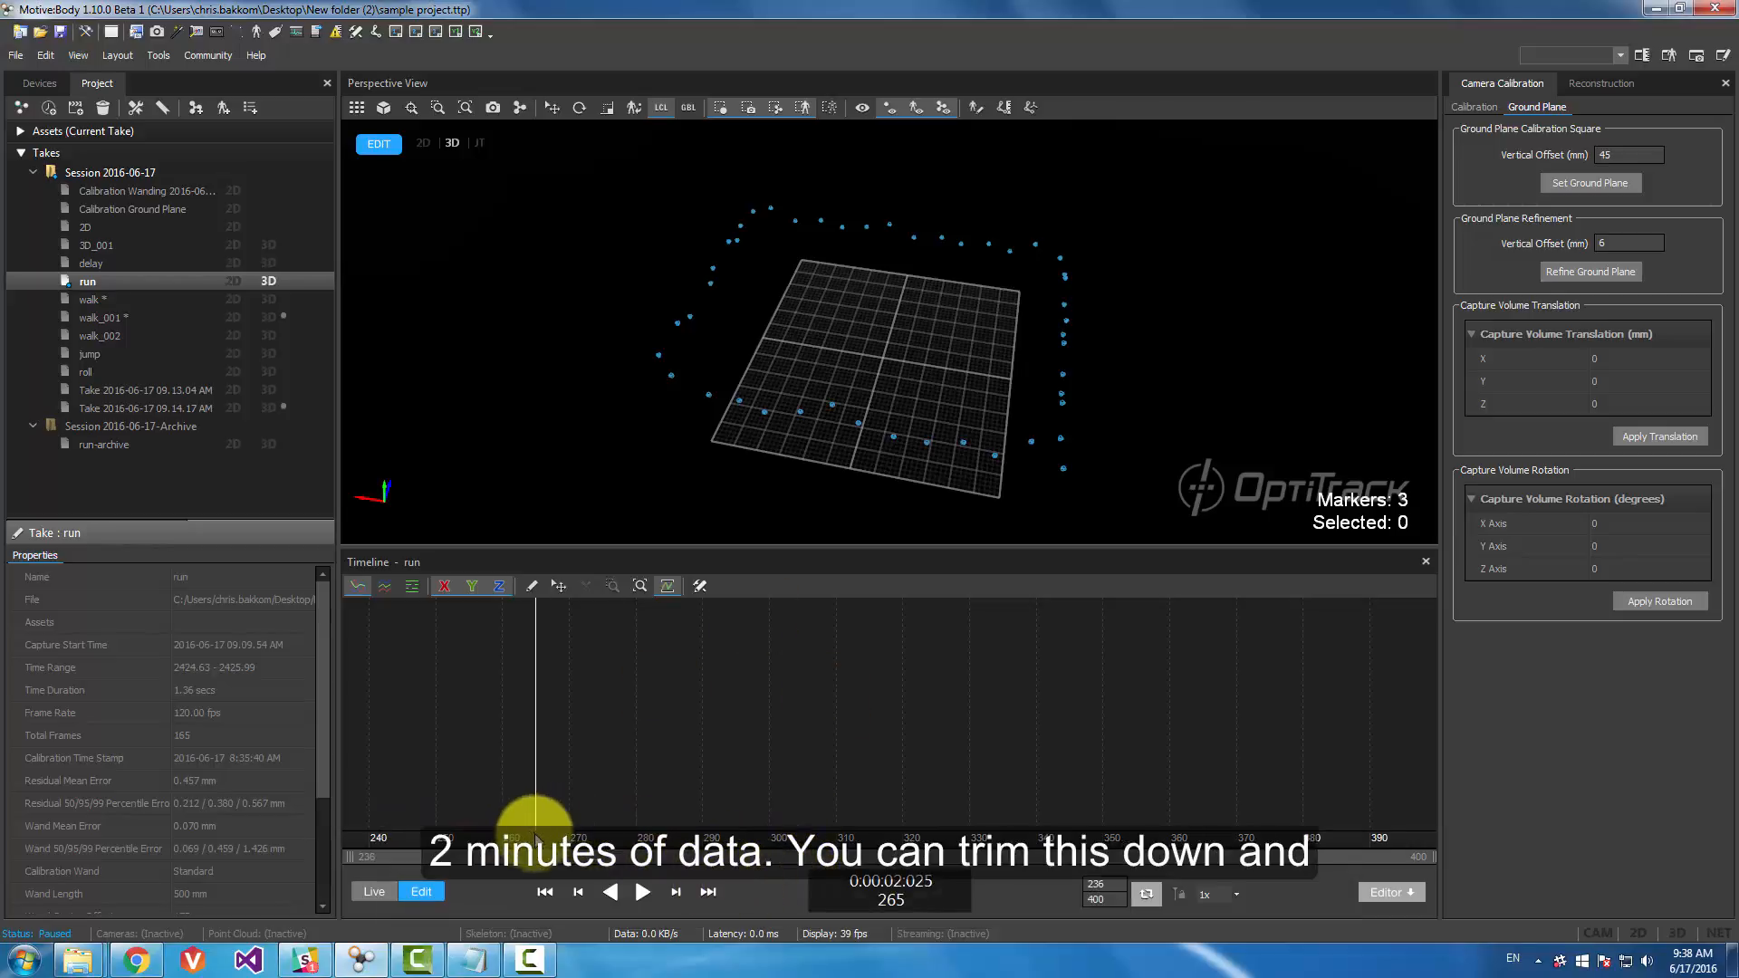
pyautogui.moveTo(535, 826); pyautogui.dragTo(769, 833)
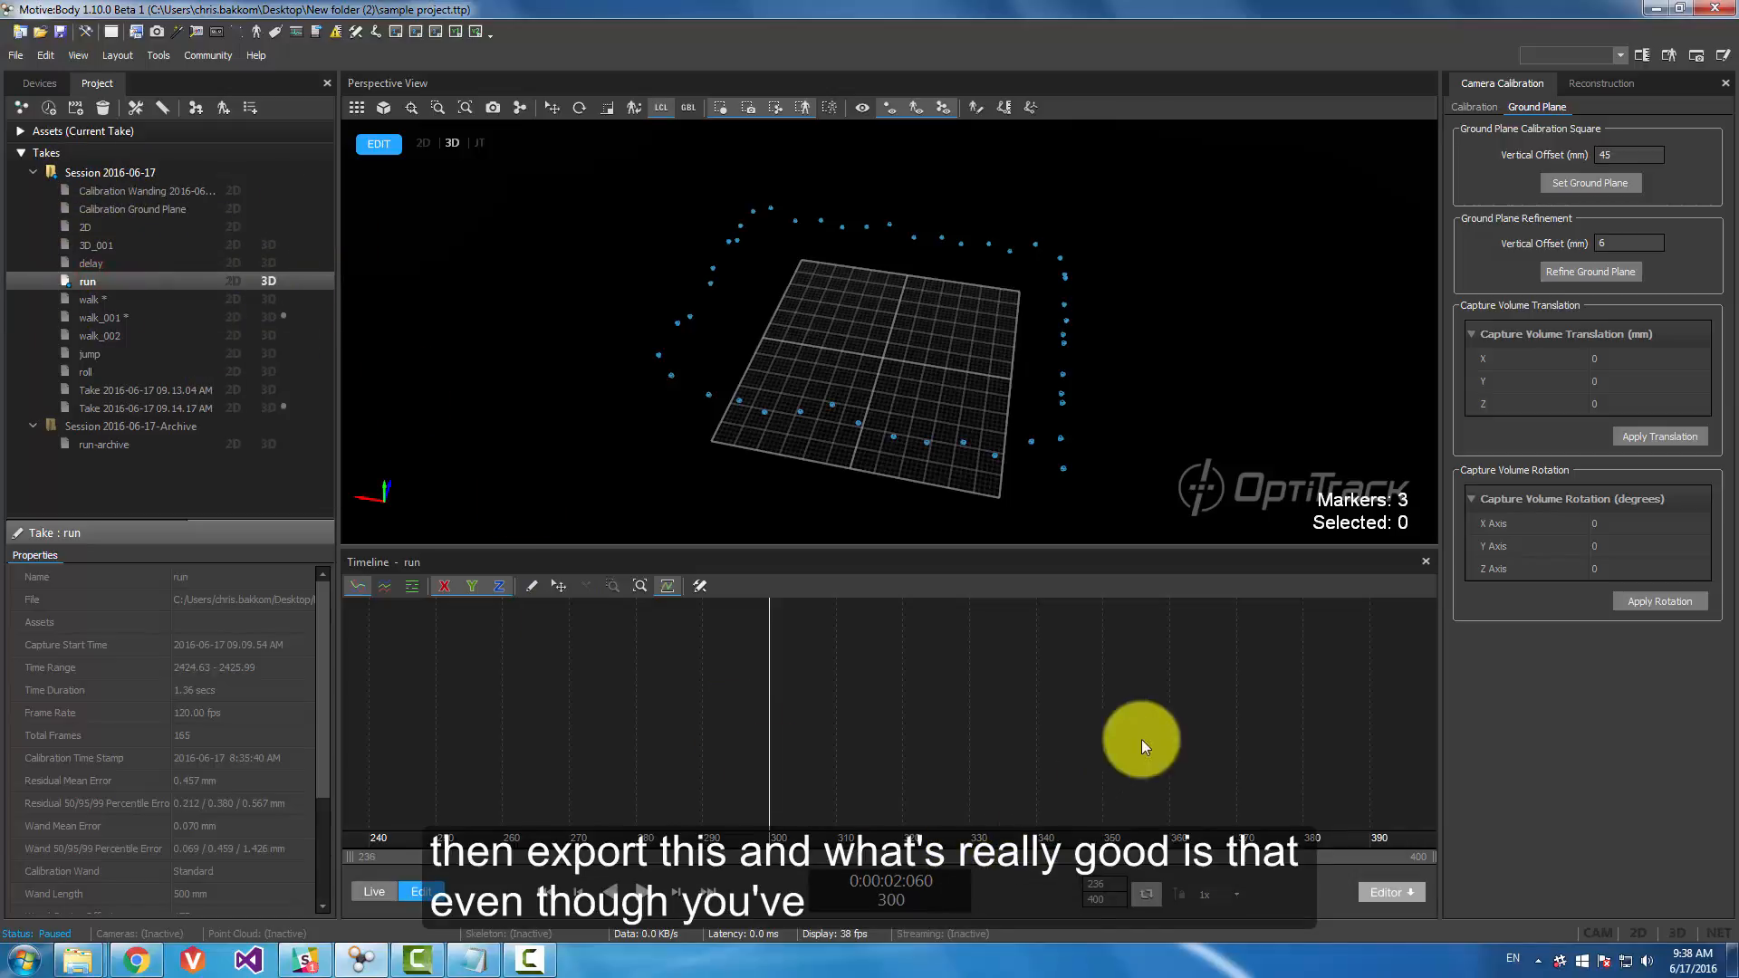
# - Open the run-archive take from the archive session and scrub it to frame 96
pyautogui.doubleClick(107, 444)
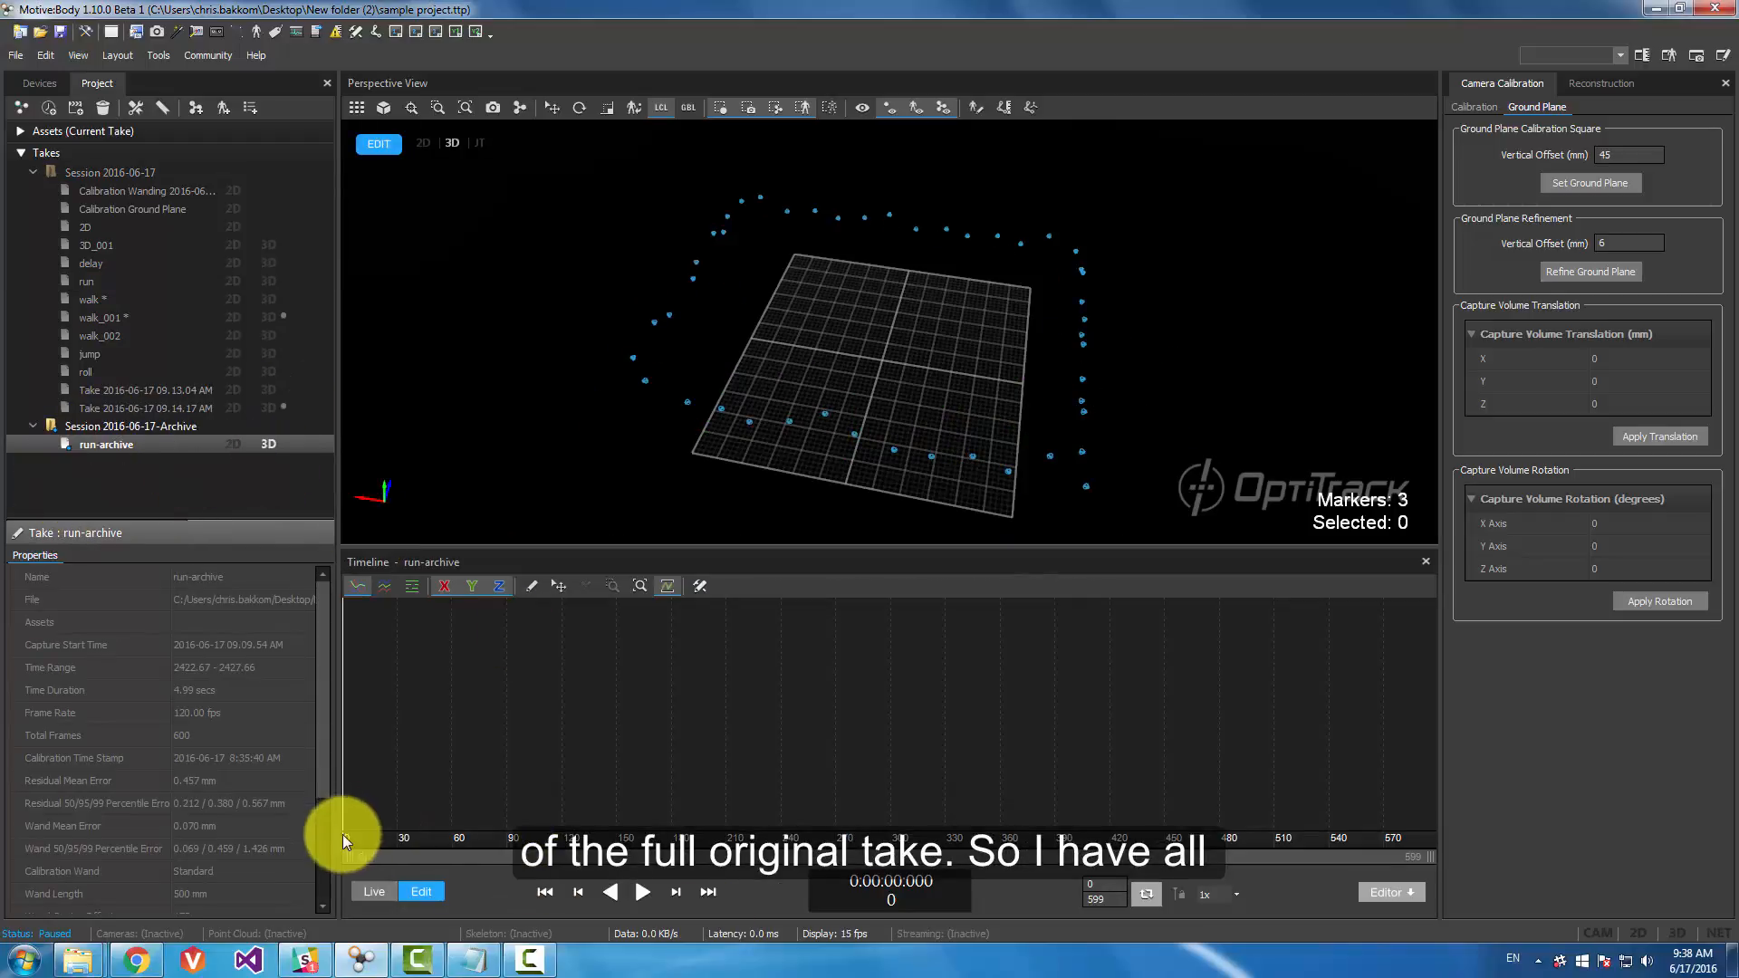
pyautogui.moveTo(349, 835); pyautogui.dragTo(516, 873)
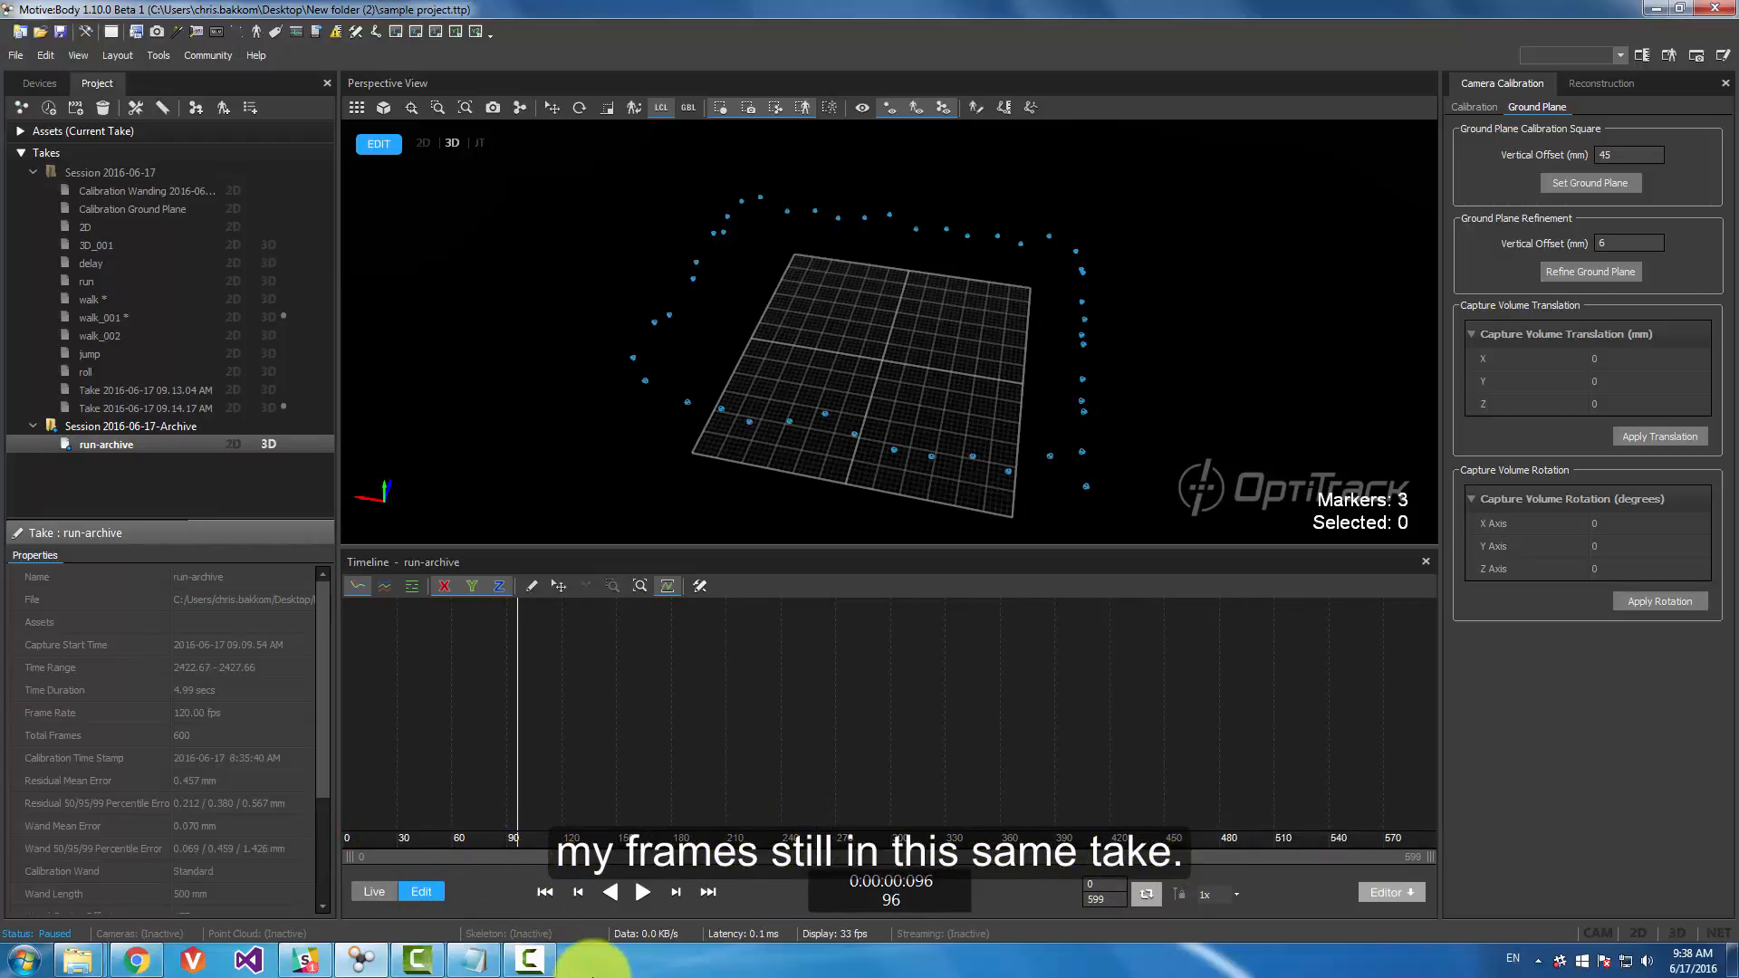